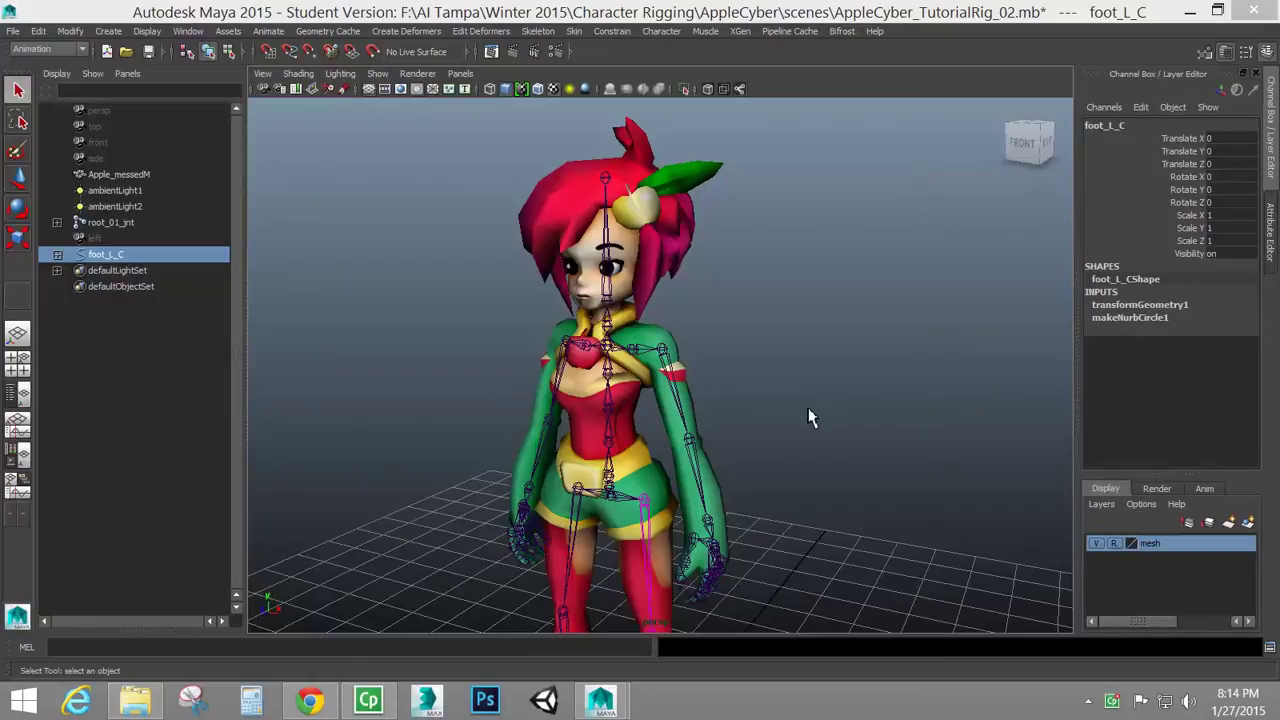
# Bring the viewport to a front-right close-up of the character's legs and feet
pyautogui.moveTo(731, 477)
pyautogui.keyDown('alt'); pyautogui.mouseDown(button='middle')
pyautogui.moveTo(717, 326)
pyautogui.moveTo(737, 548)
pyautogui.moveTo(746, 381)
pyautogui.mouseUp(button='middle'); pyautogui.keyUp('alt')
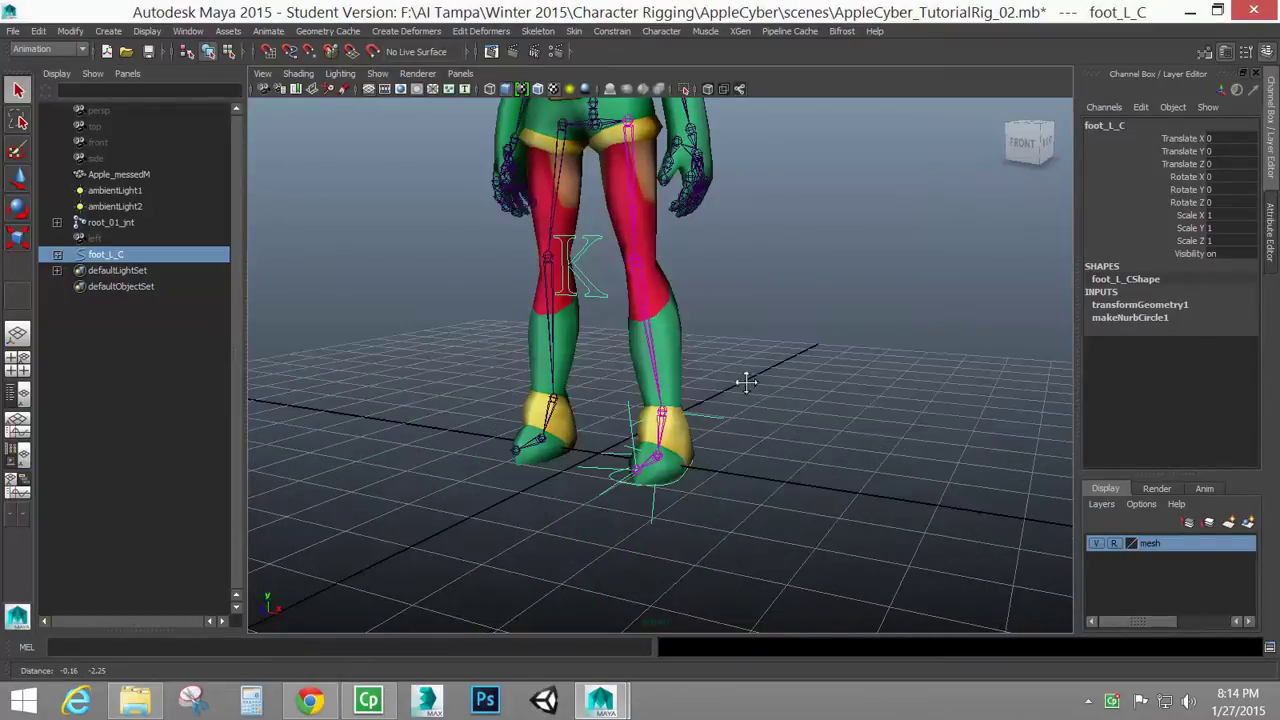
pyautogui.moveTo(751, 437)
pyautogui.keyDown('alt'); pyautogui.mouseDown()
pyautogui.moveTo(718, 448)
pyautogui.moveTo(727, 455)
pyautogui.mouseUp(); pyautogui.keyUp('alt')
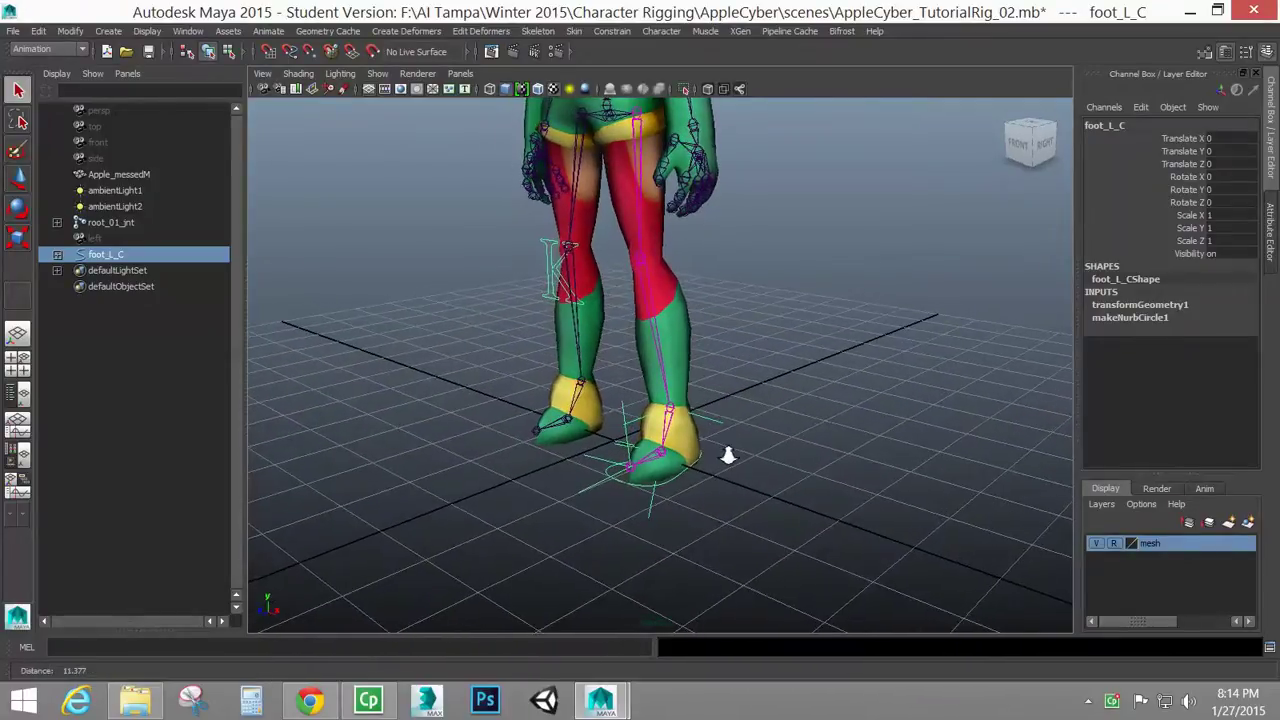
pyautogui.keyDown('alt'); pyautogui.moveTo(727, 455); pyautogui.dragTo(831, 514, button='right'); pyautogui.keyUp('alt')
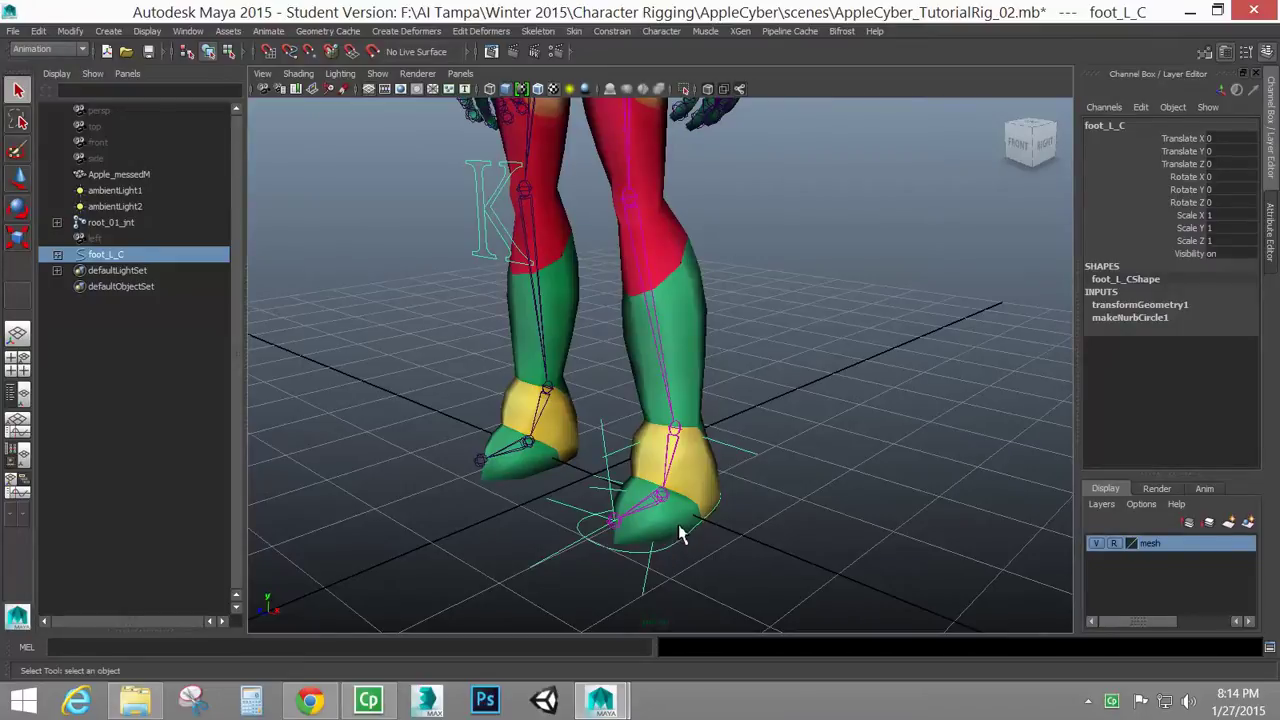
# Test-lift foot_L_C, undo it, and expand foot_L_C's hierarchy in the Outliner
pyautogui.press('w')
pyautogui.moveTo(681, 372); pyautogui.dragTo(683, 317)
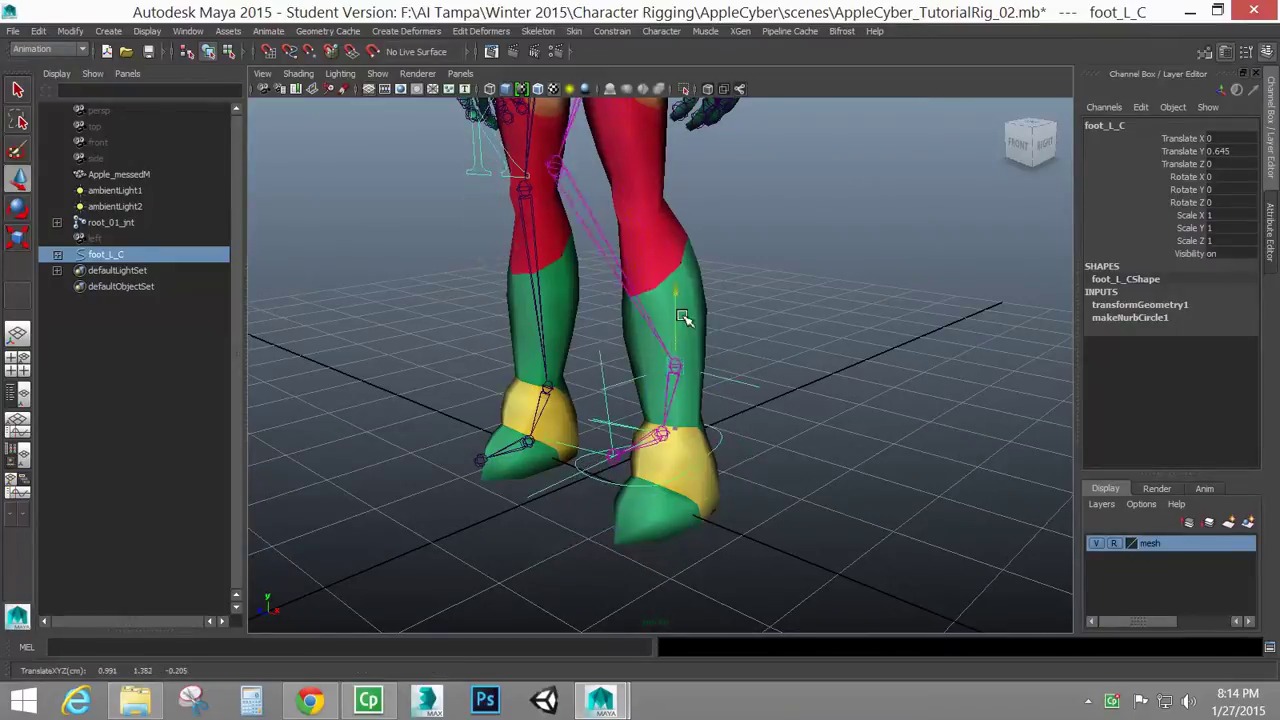
pyautogui.hotkey('ctrl', 'z')
pyautogui.hotkey('ctrl', 'z')
pyautogui.hotkey('ctrl', 'z')
pyautogui.hotkey('ctrl', 'z')
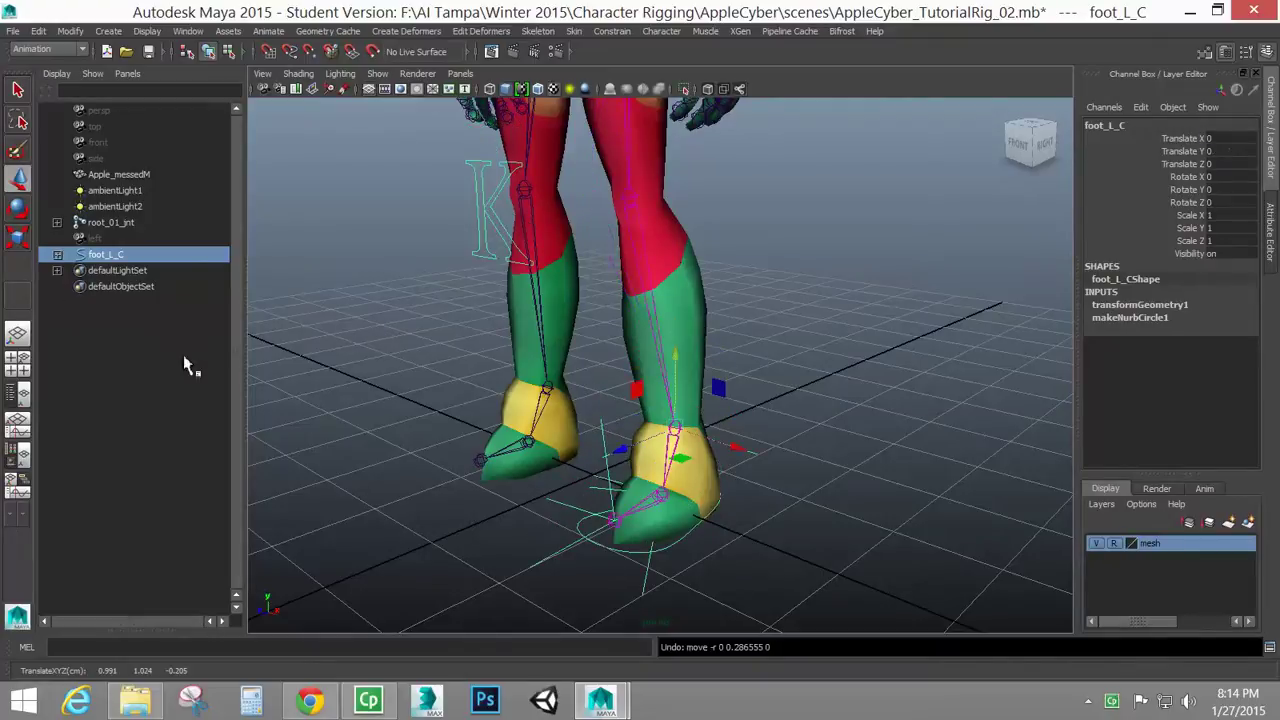
pyautogui.click(57, 255)
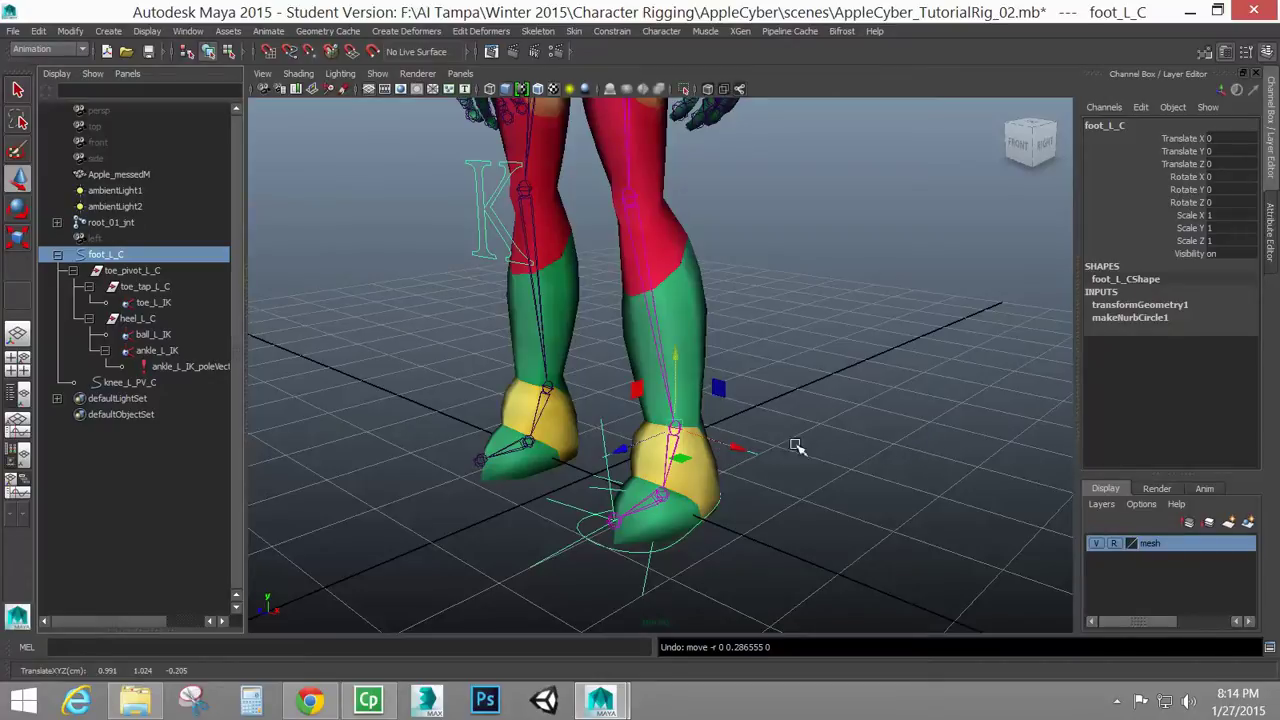
pyautogui.click(607, 477)
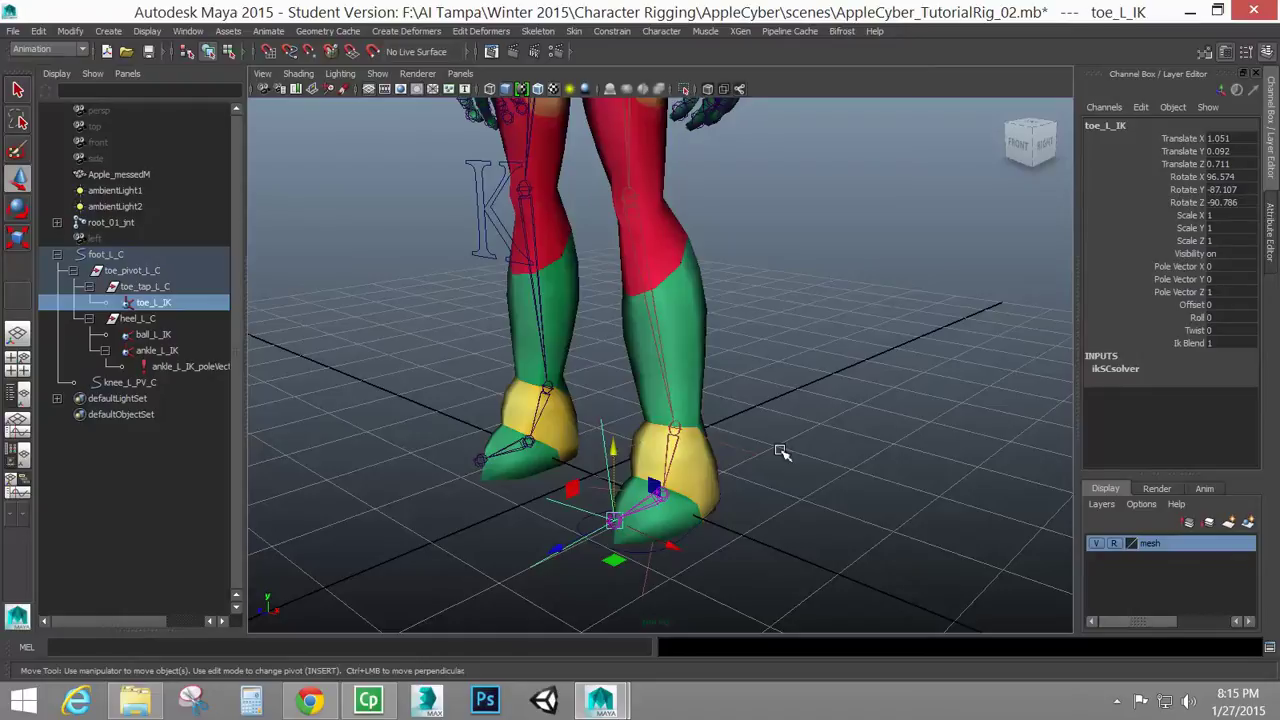
pyautogui.click(170, 321)
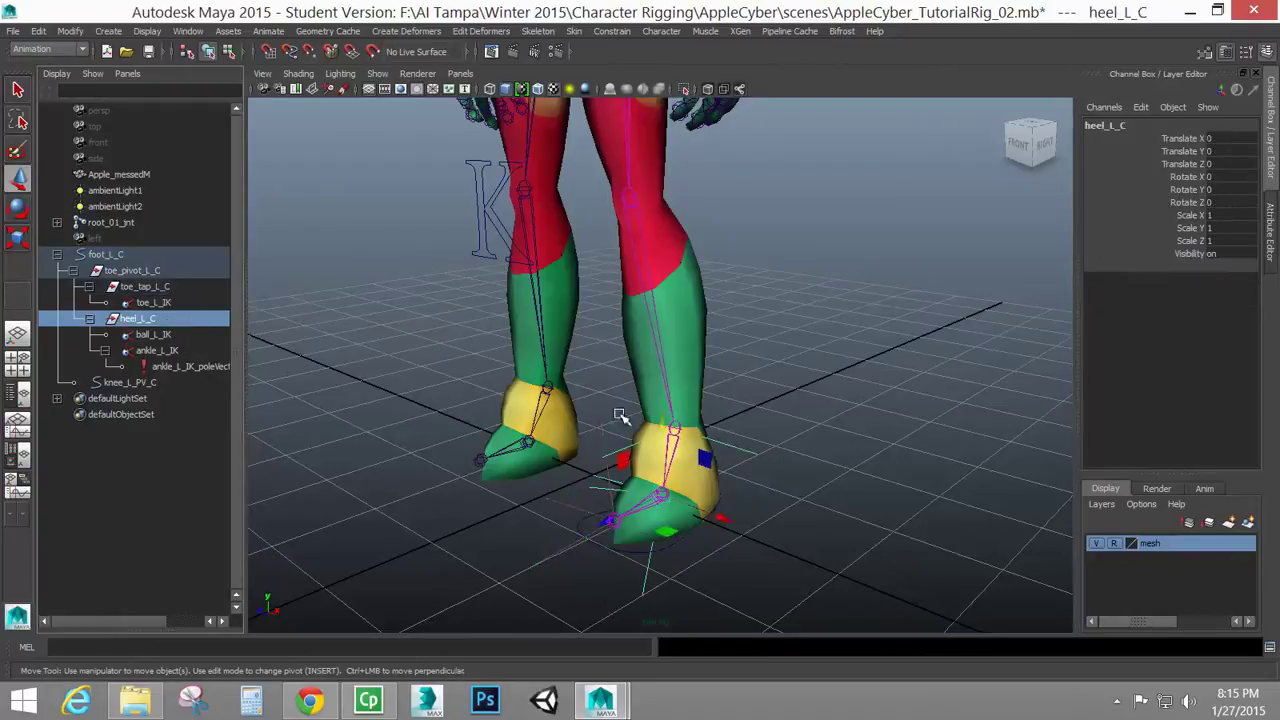
pyautogui.press('e')
pyautogui.moveTo(643, 450); pyautogui.dragTo(618, 495)
pyautogui.hotkey('ctrl', 'z')
pyautogui.click(145, 286)
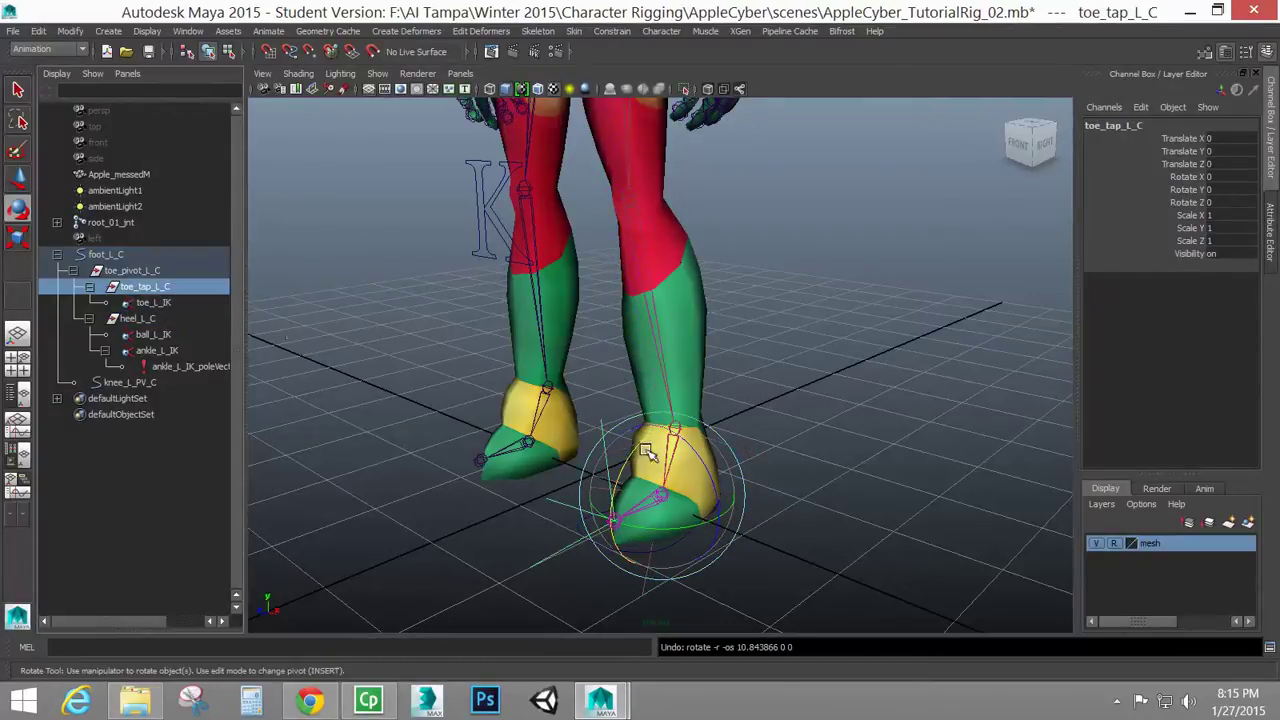
pyautogui.moveTo(622, 484)
pyautogui.mouseDown()
pyautogui.moveTo(637, 460)
pyautogui.moveTo(626, 485)
pyautogui.mouseUp()
pyautogui.hotkey('ctrl', 'z')
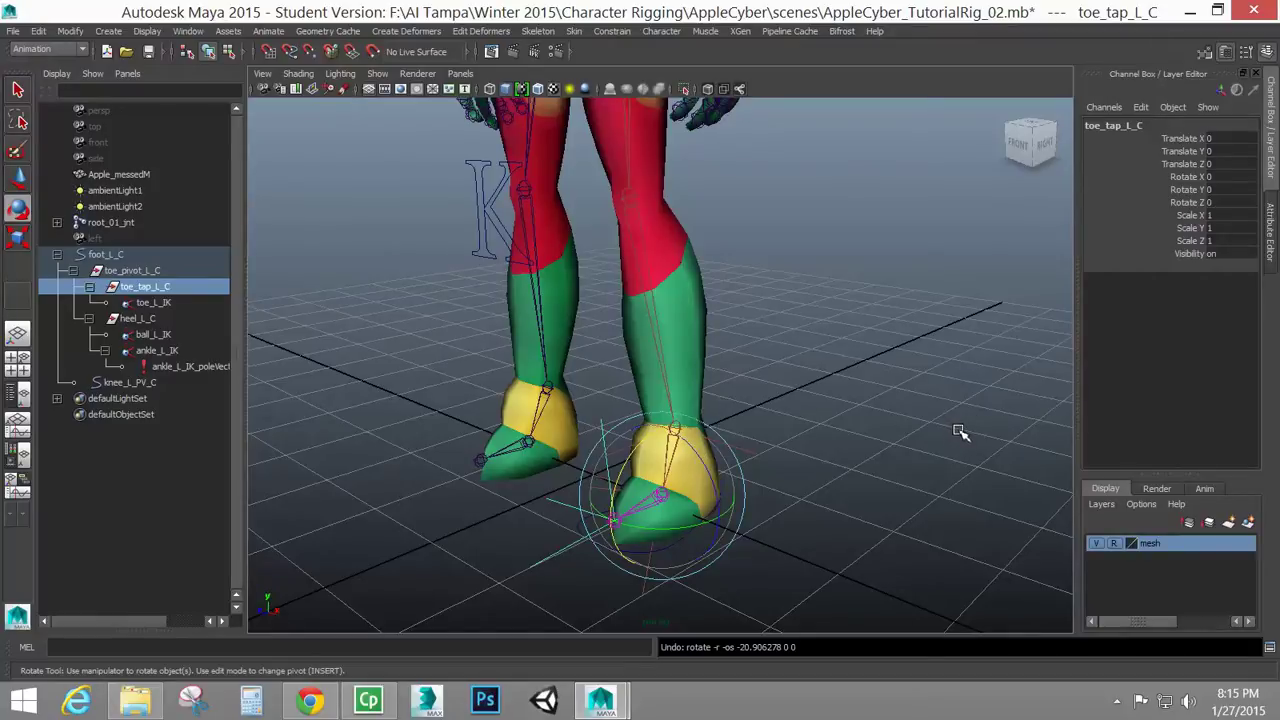
pyautogui.click(808, 422)
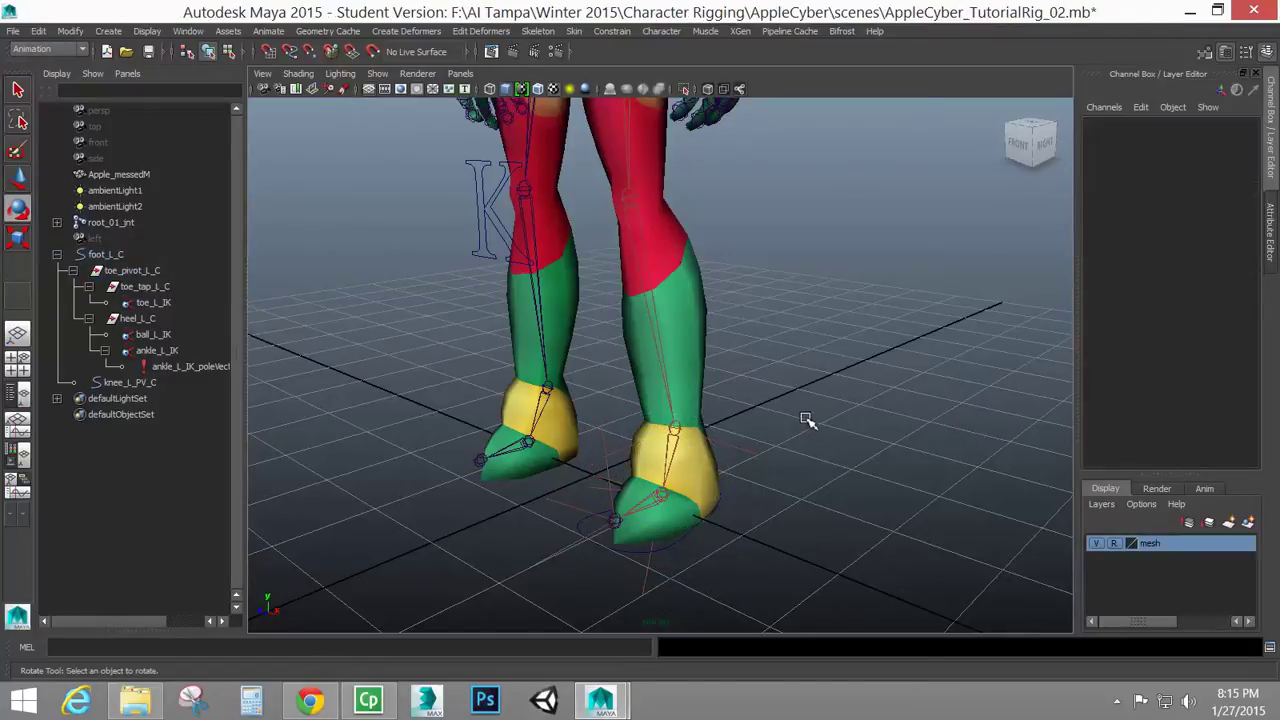
# Select the left foot control, foot_L_C
pyautogui.click(690, 538)
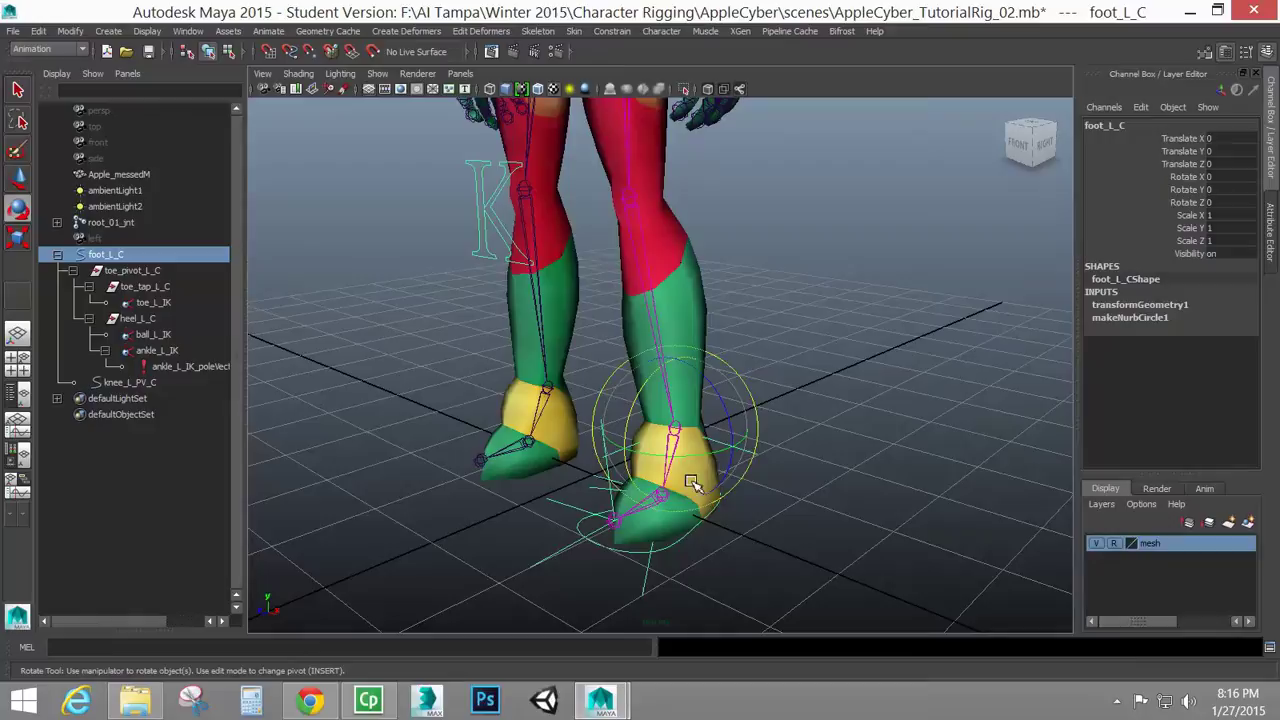
# Open Modify > Add Attribute for foot_L_C and place the dialog beside the legs
pyautogui.click(71, 32)
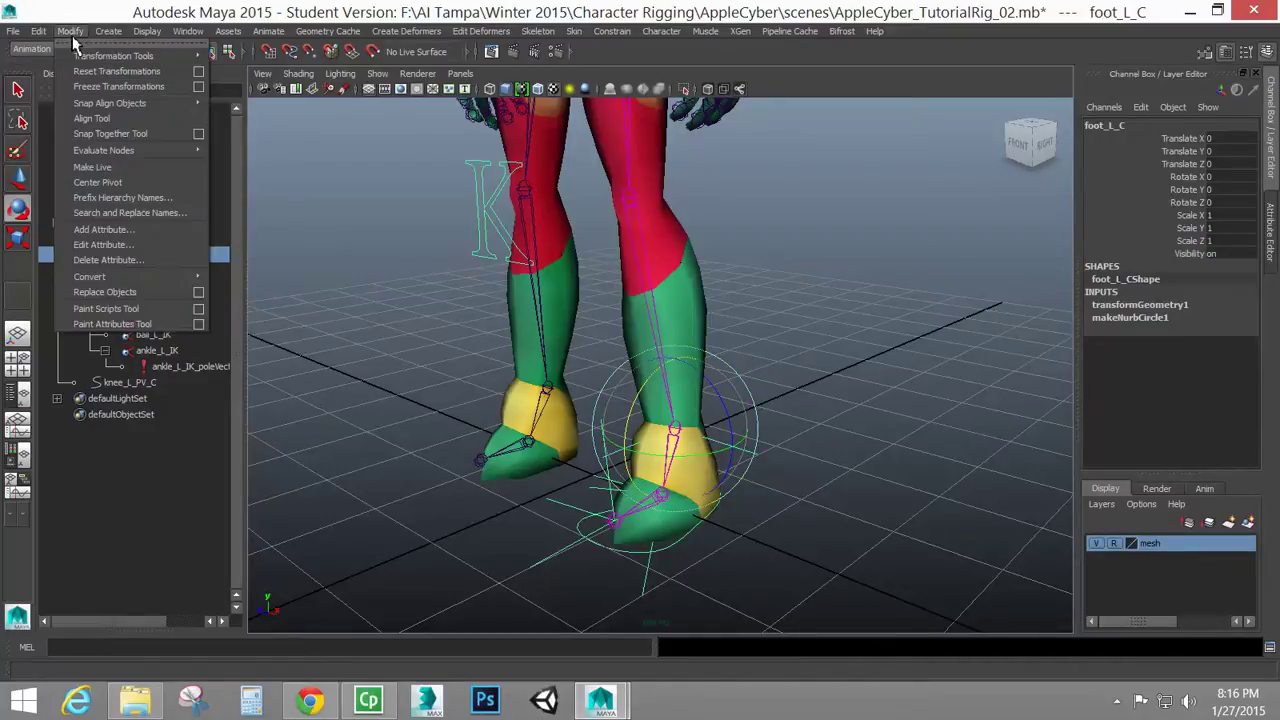
pyautogui.click(130, 233)
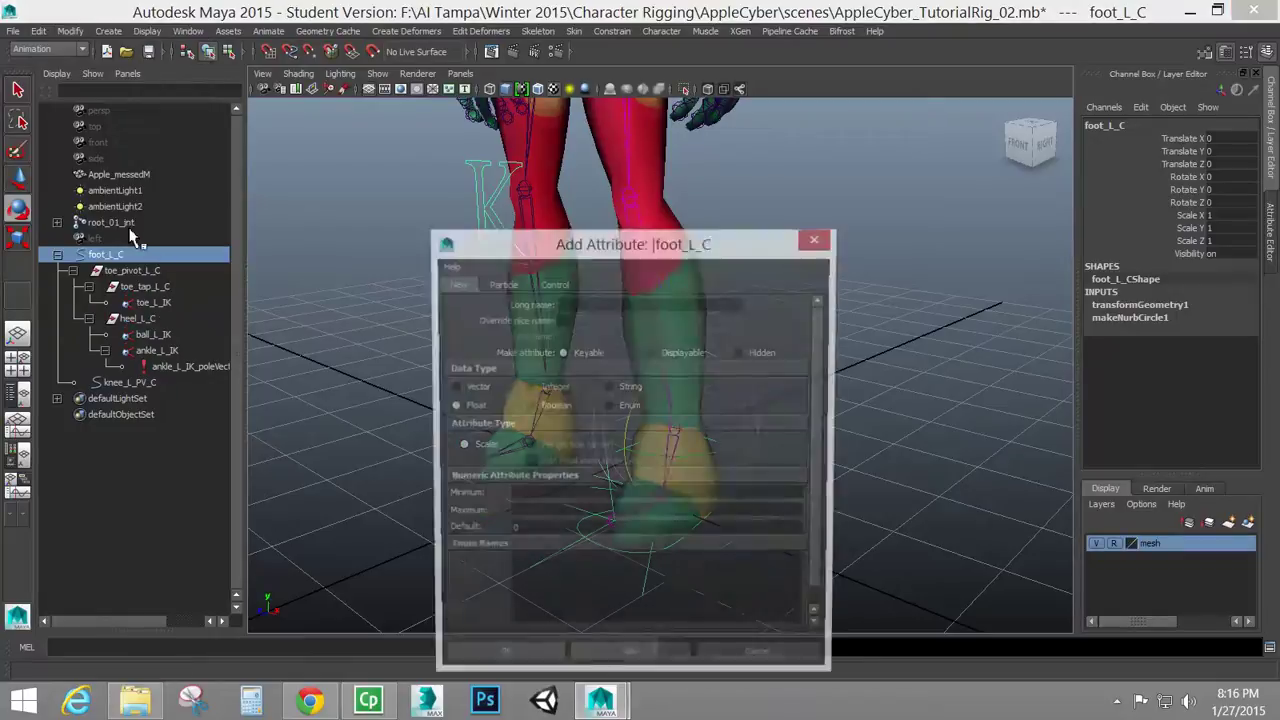
pyautogui.moveTo(519, 250); pyautogui.dragTo(830, 187)
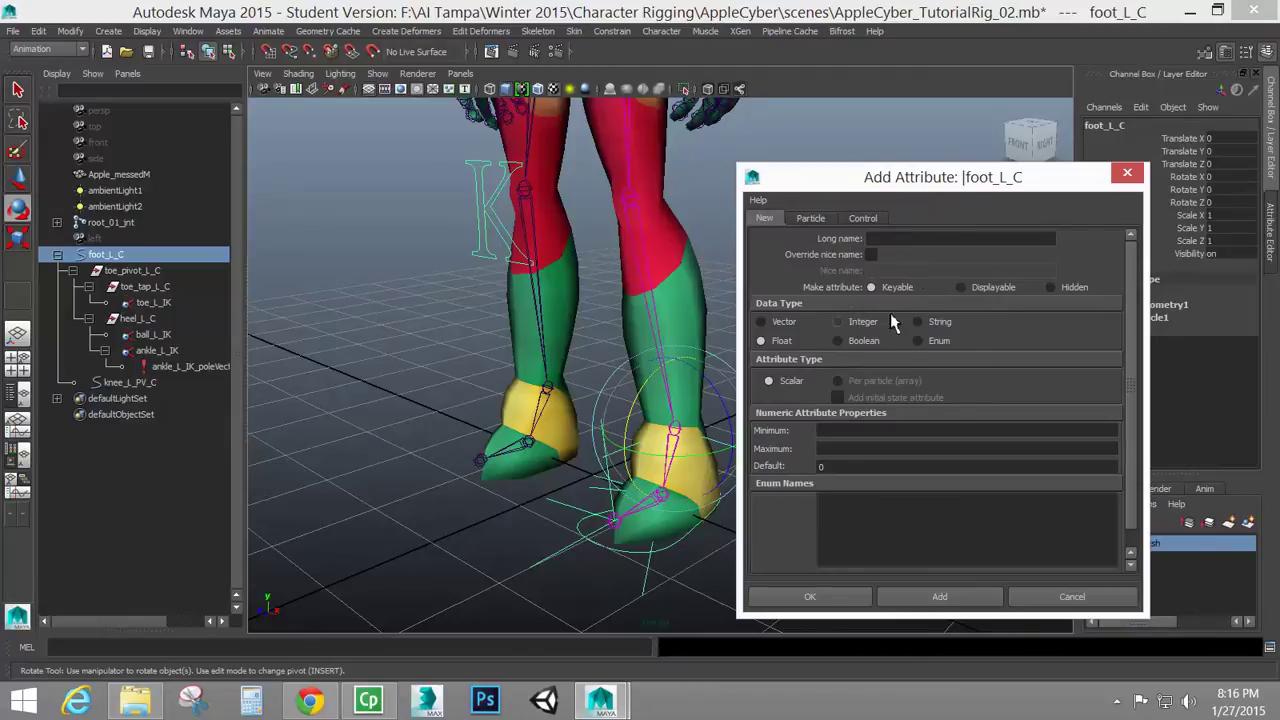
pyautogui.click(883, 241)
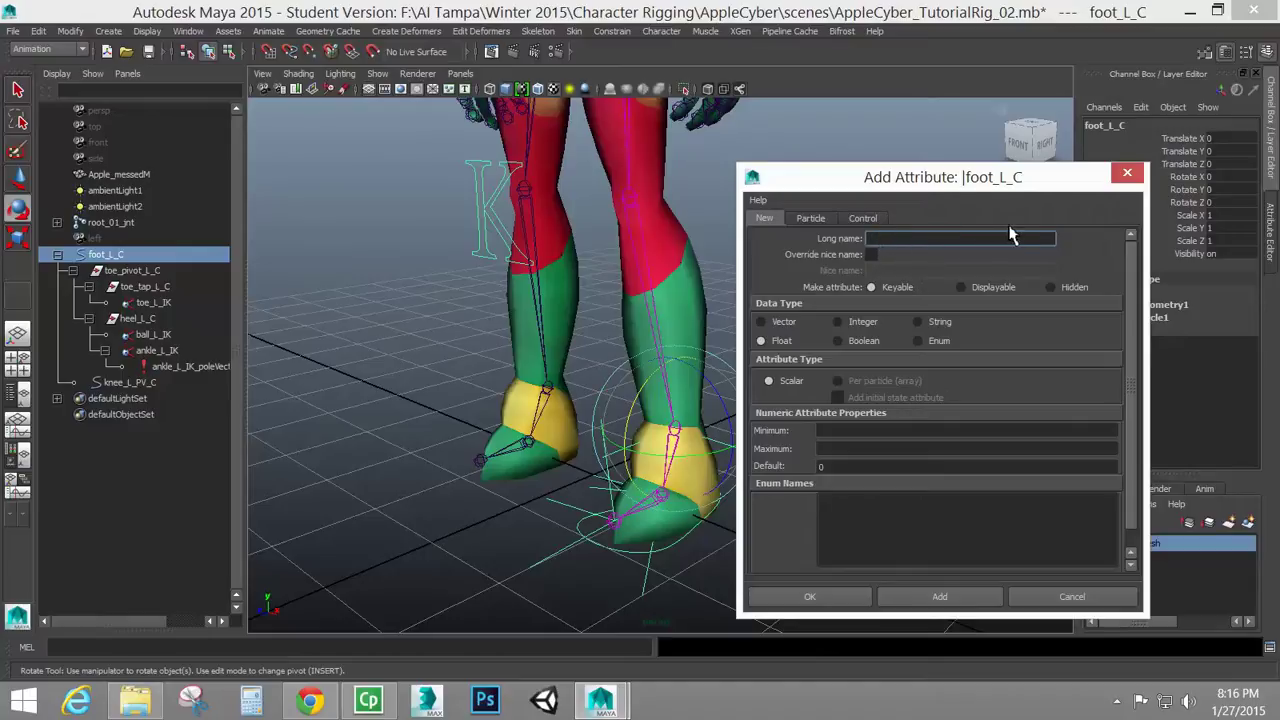
pyautogui.moveTo(1036, 180); pyautogui.dragTo(940, 158)
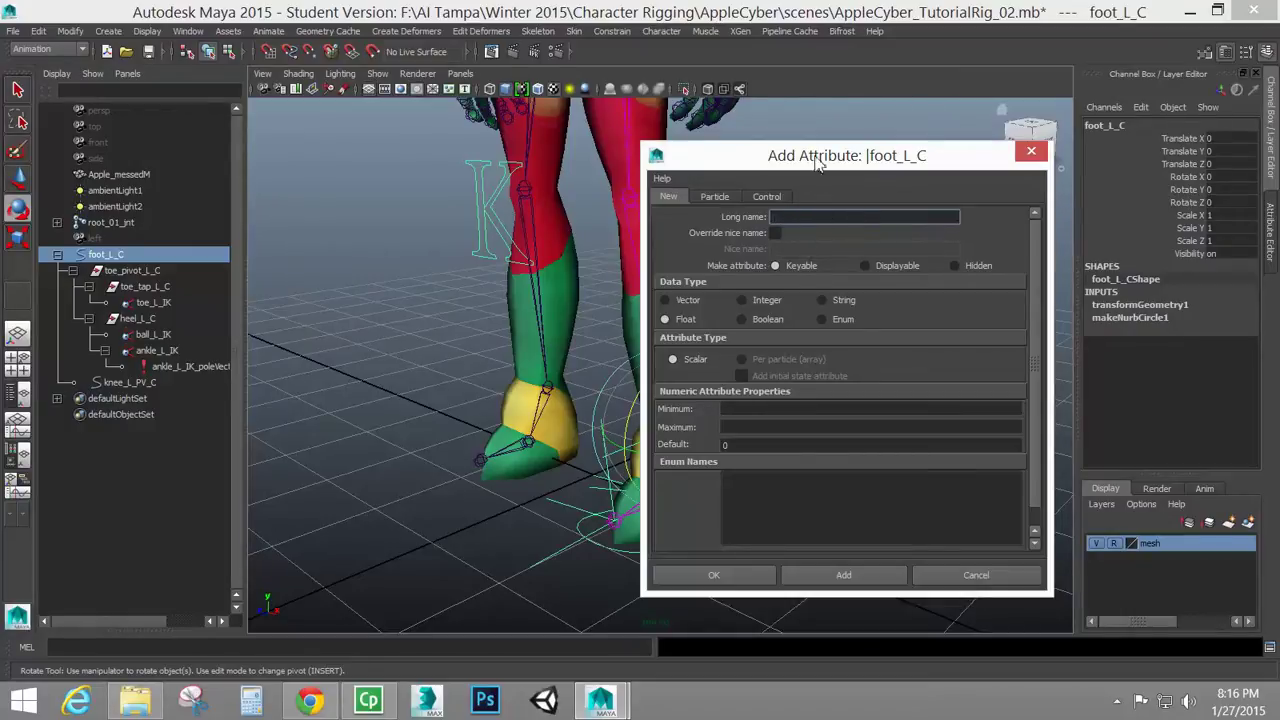
# Enter Heel_Lift as the long name and orbit to a right side view of the legs
pyautogui.moveTo(826, 155); pyautogui.dragTo(917, 195)
pyautogui.write('Heel_Lift')
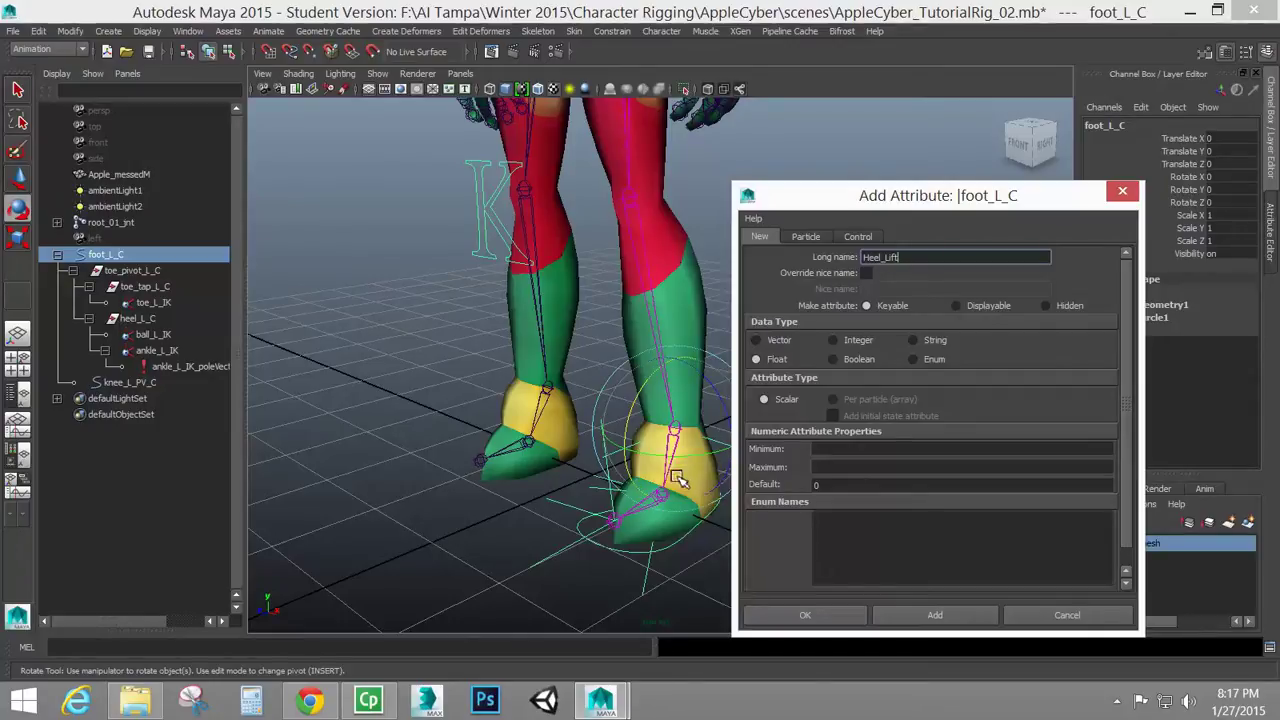
pyautogui.keyDown('alt'); pyautogui.moveTo(676, 480); pyautogui.dragTo(511, 479); pyautogui.keyUp('alt')
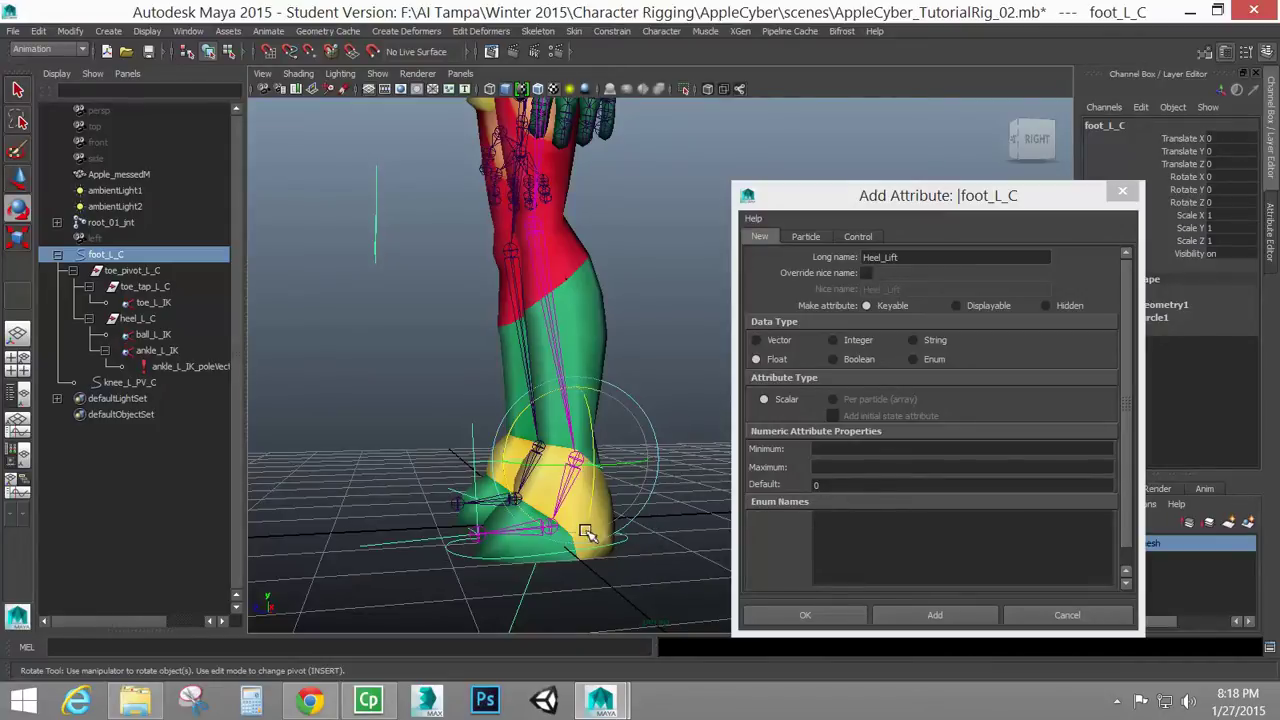
# Set Heel_Lift's maximum to 5 and minimum to 0, then add it to foot_L_C
pyautogui.click(840, 466)
pyautogui.write('5')
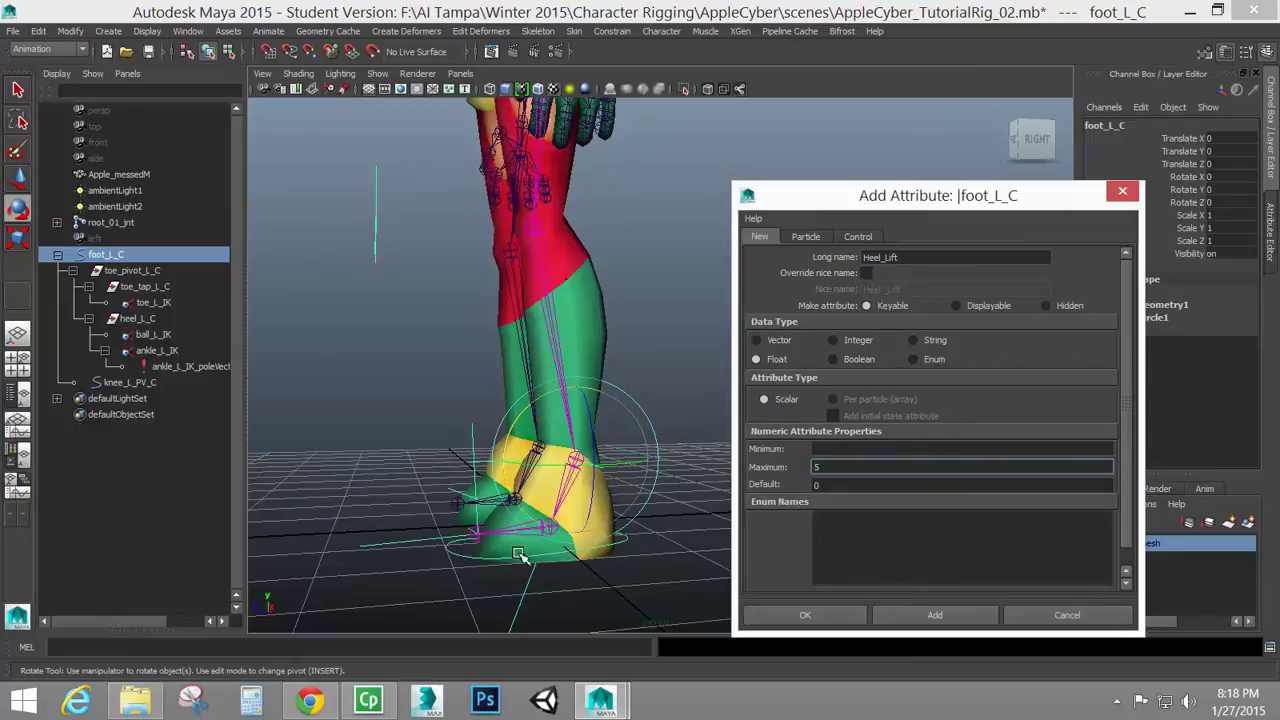
pyautogui.press('Tab')
pyautogui.click(843, 448)
pyautogui.write('0')
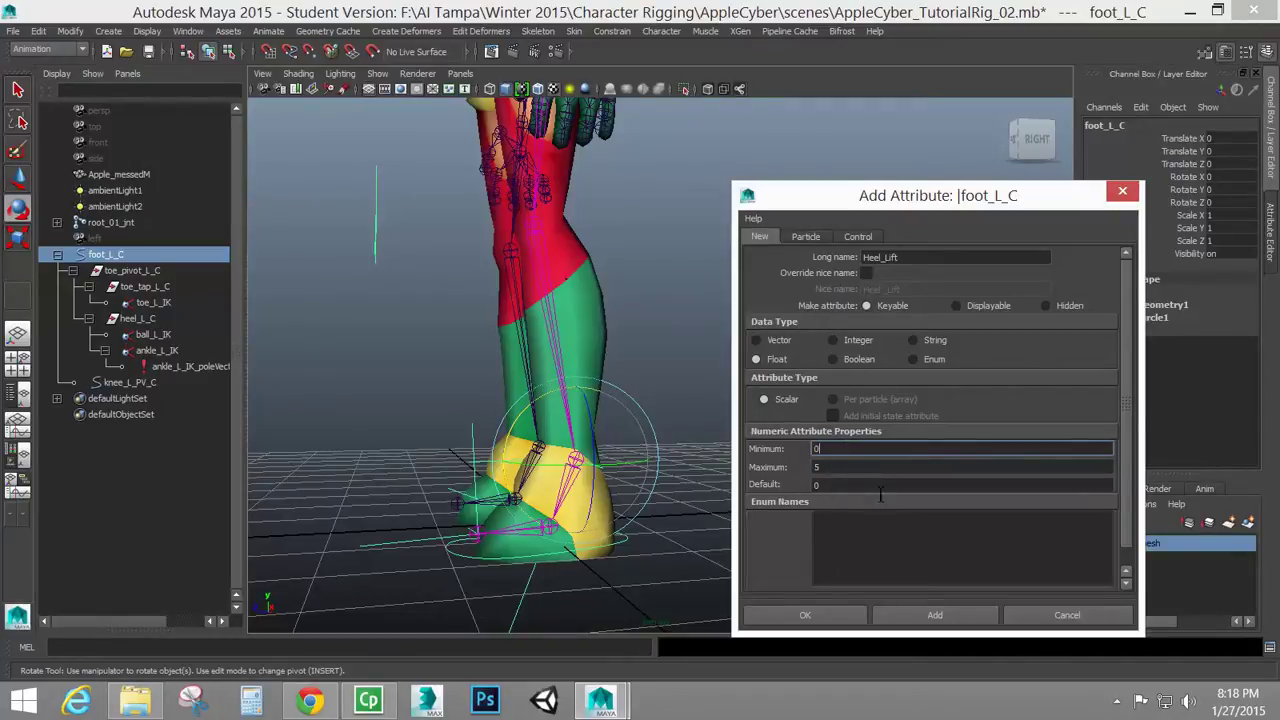
pyautogui.click(967, 624)
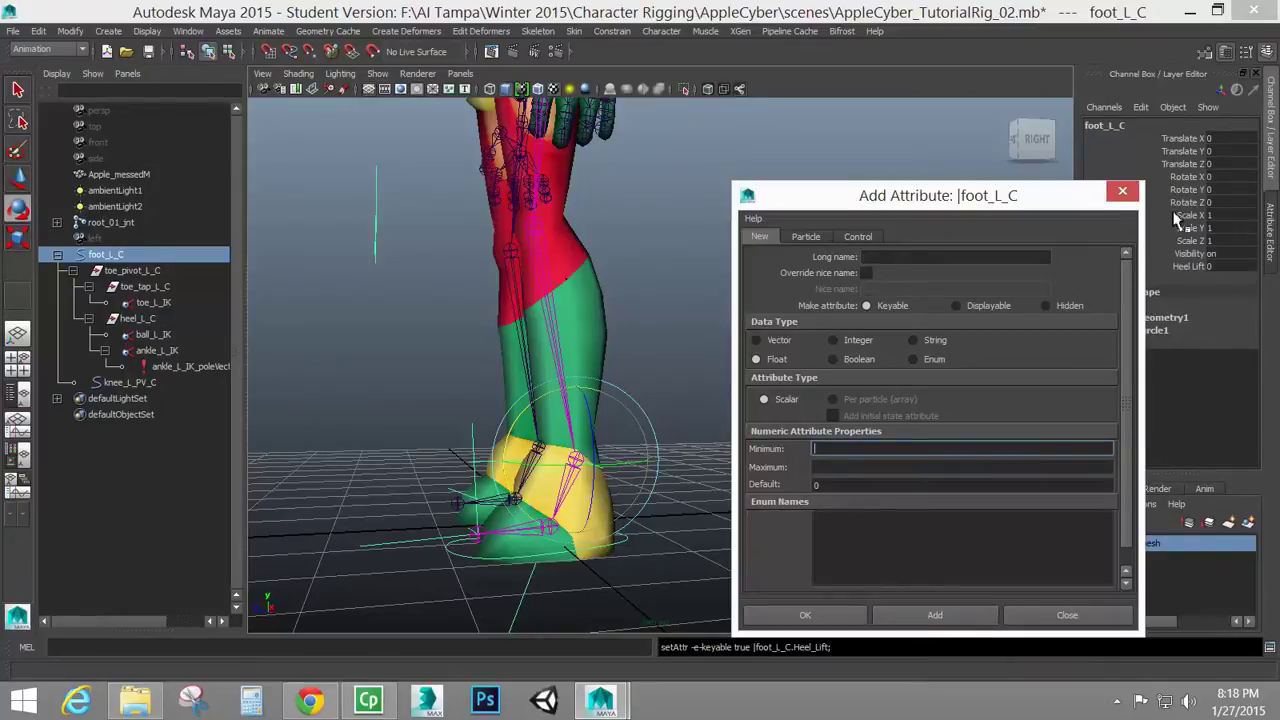
pyautogui.moveTo(1040, 200); pyautogui.dragTo(982, 190)
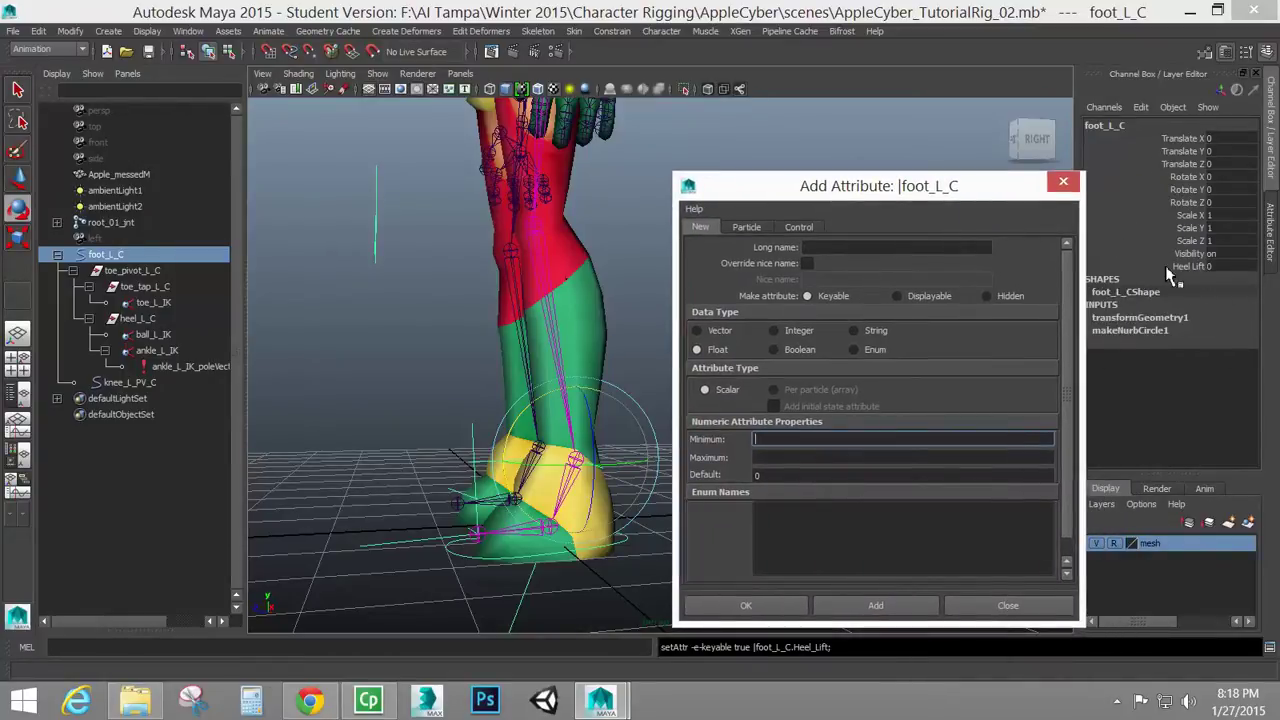
pyautogui.click(1173, 267)
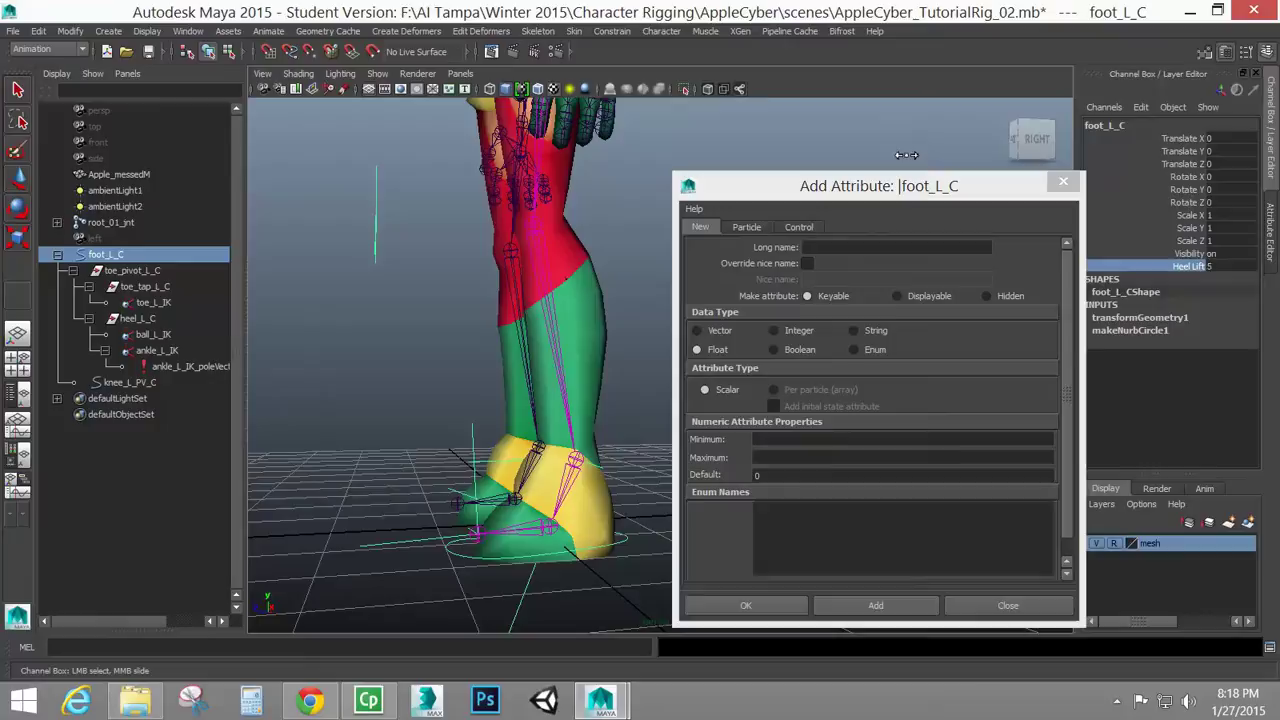
pyautogui.click(1237, 268)
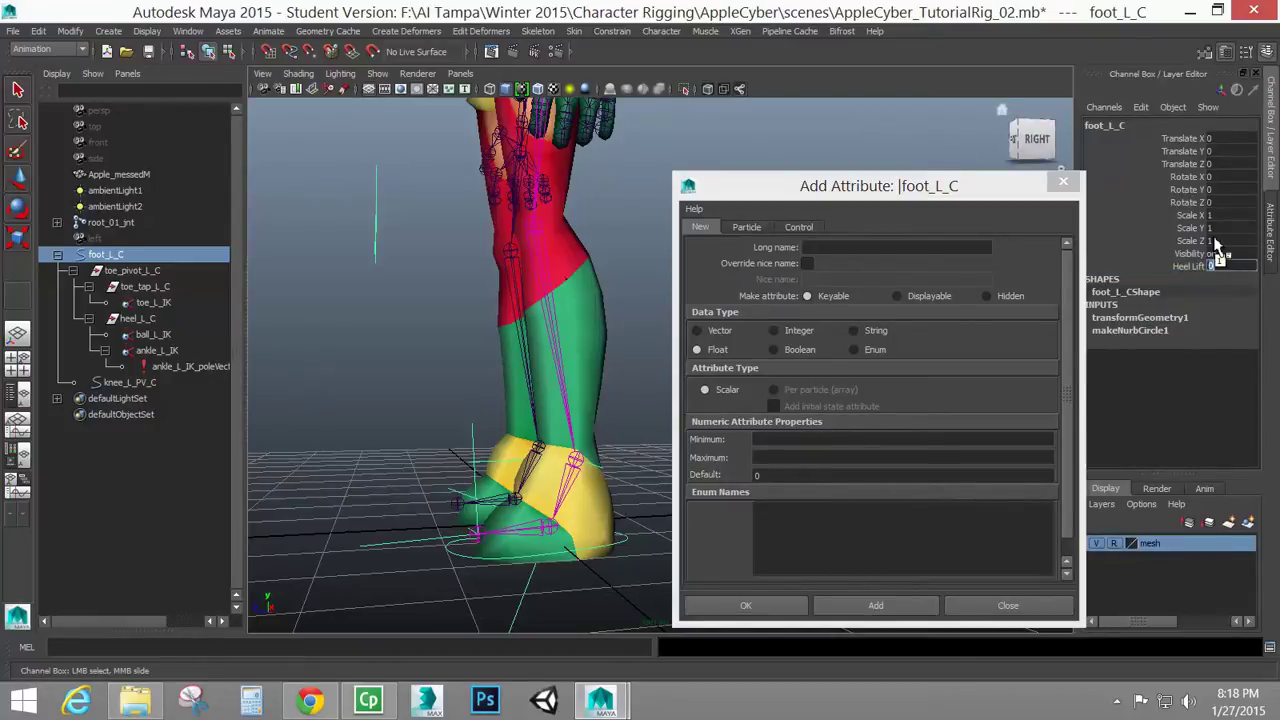
pyautogui.click(841, 248)
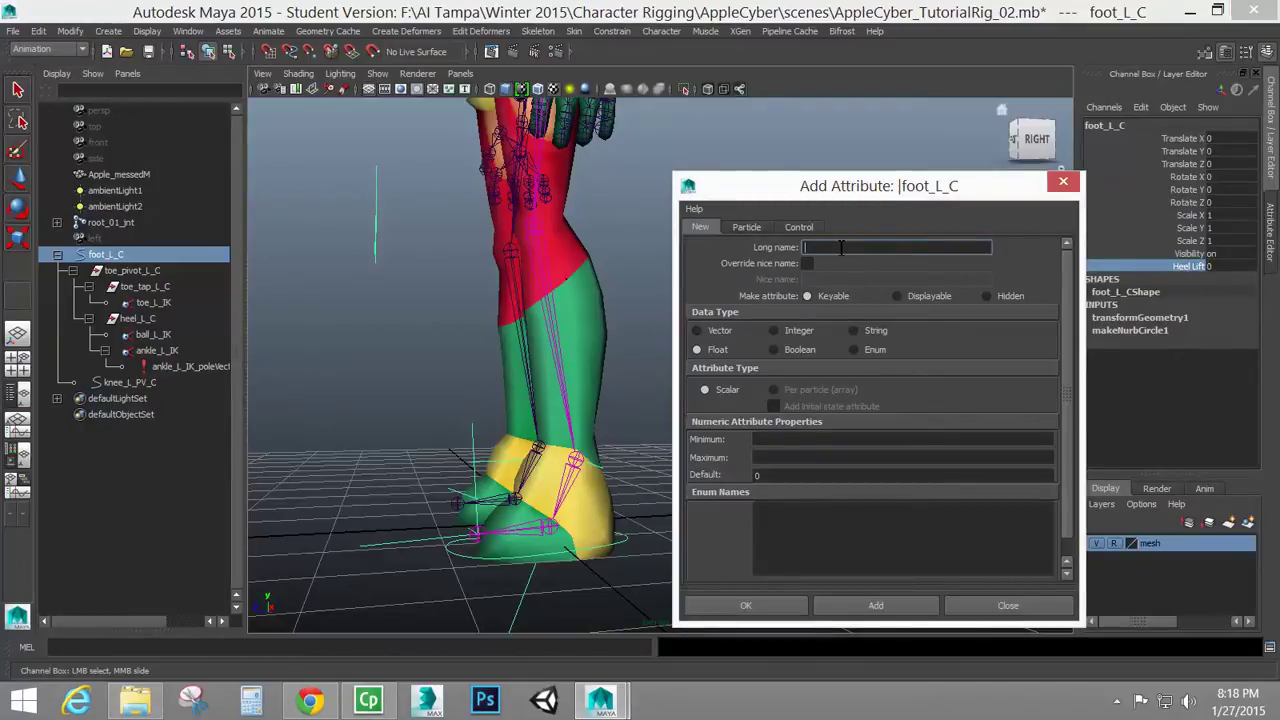
# Add a Toe Tap float attribute with minimum -5 and maximum 5 to foot_L_C
pyautogui.write('t')
pyautogui.press('BackSpace')
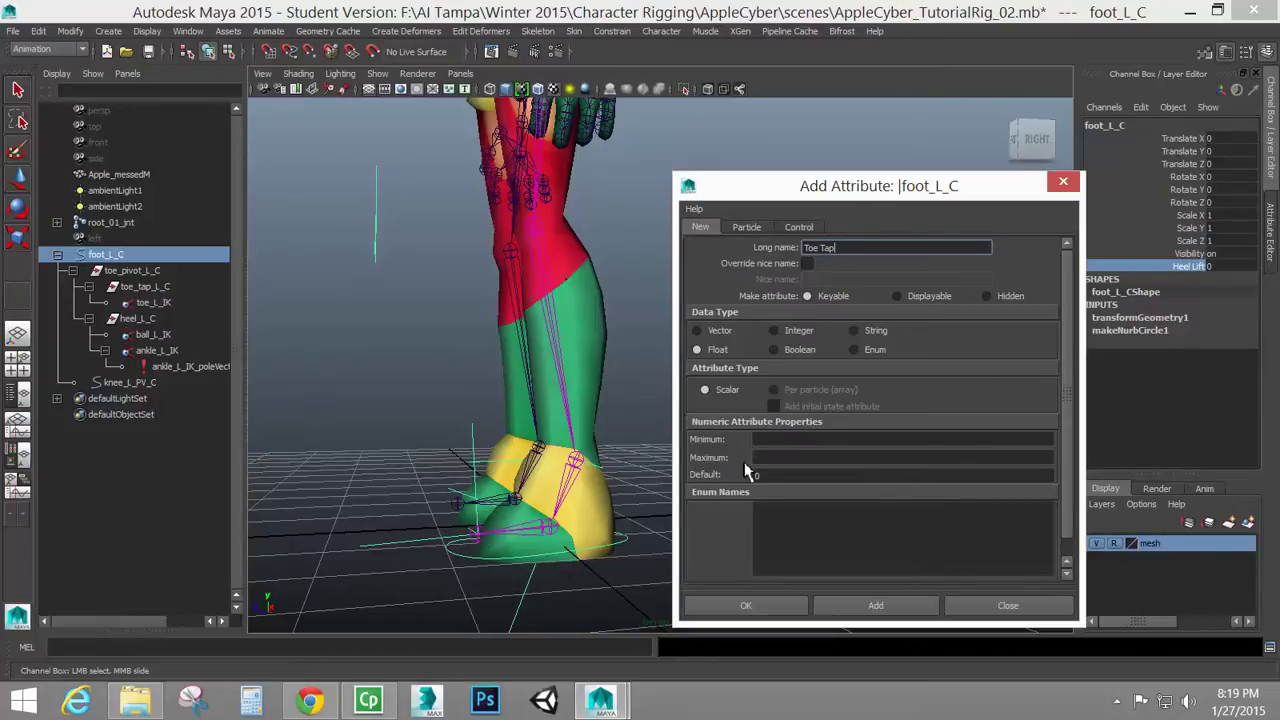
pyautogui.click(773, 438)
pyautogui.write('-5')
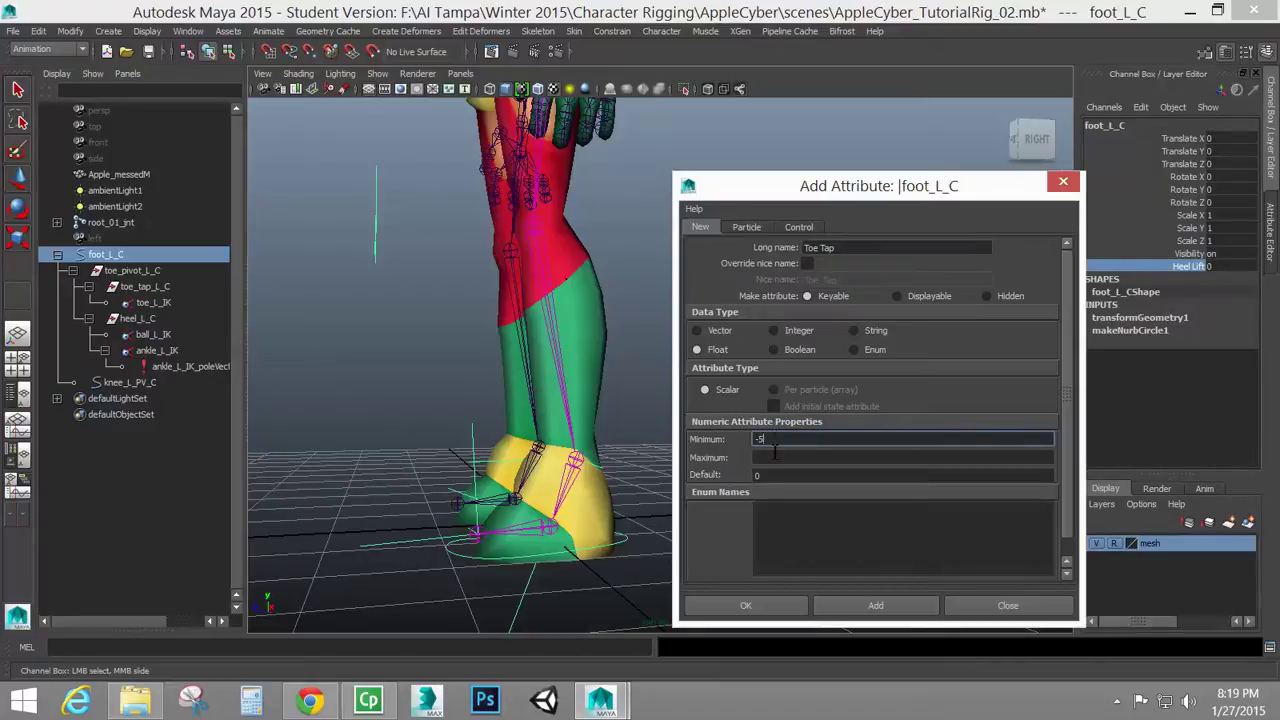
pyautogui.click(774, 457)
pyautogui.write('5')
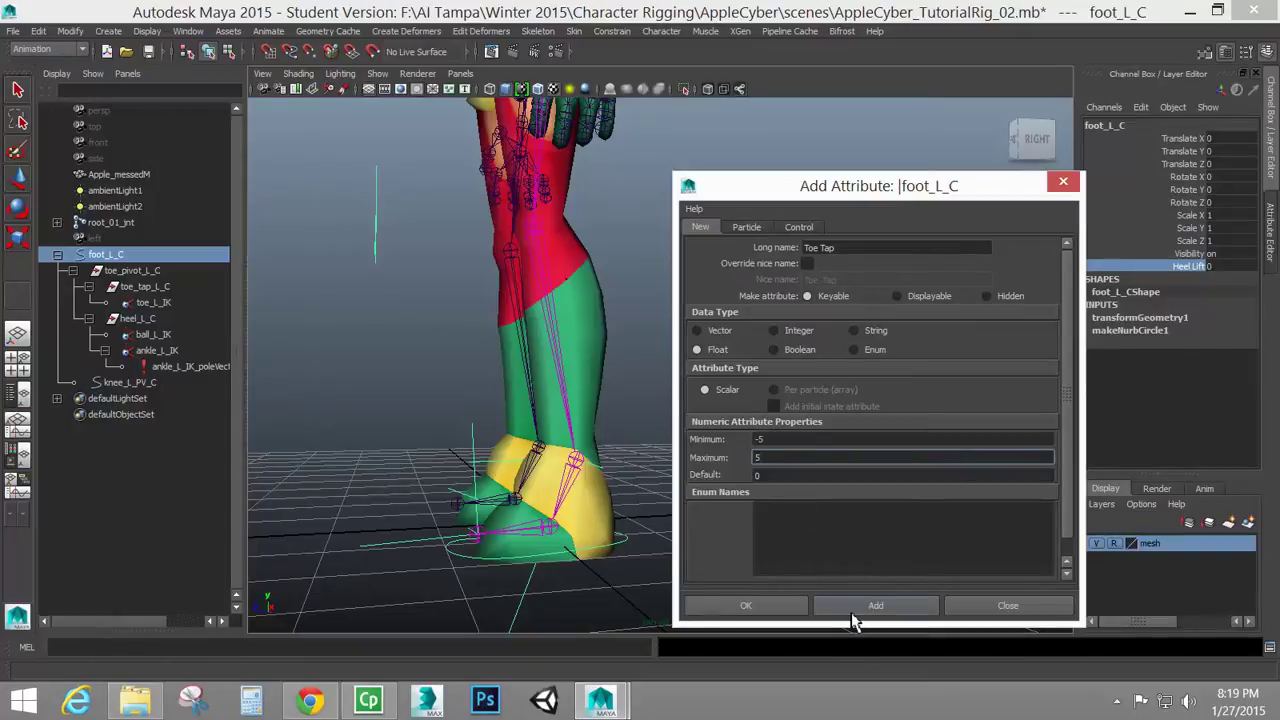
pyautogui.click(853, 617)
pyautogui.click(826, 248)
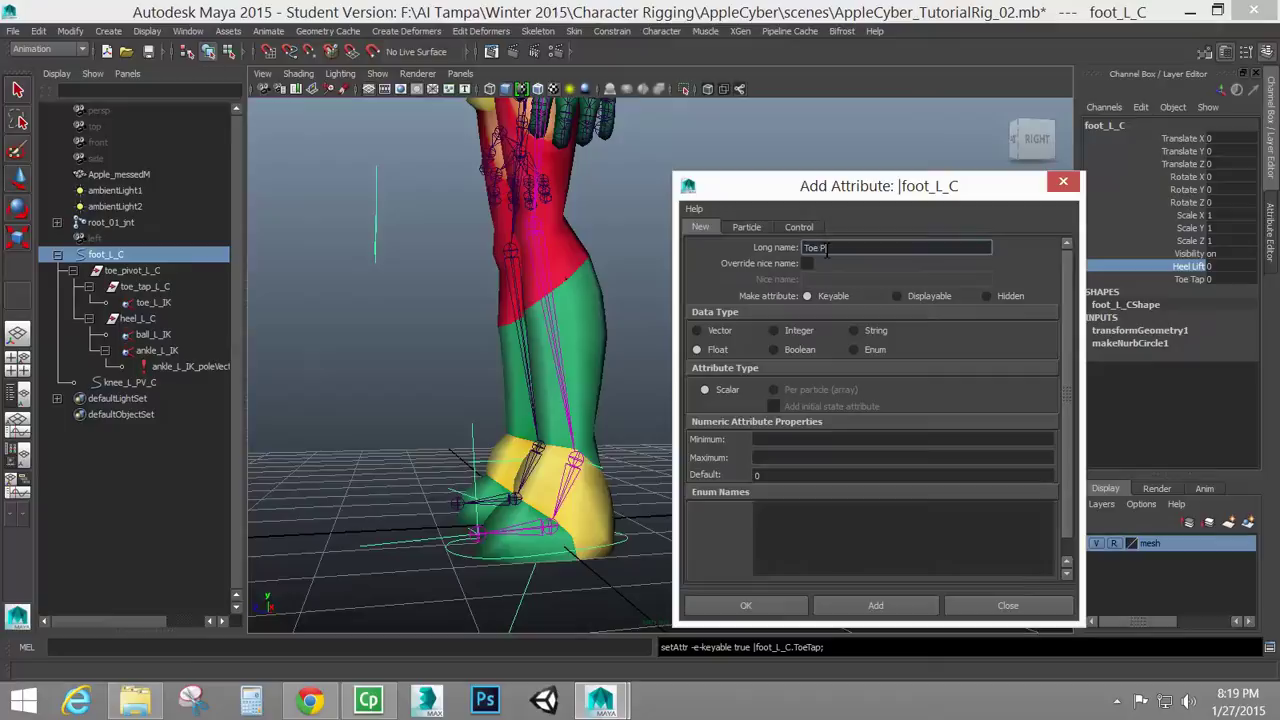
# Create Toe Pivot with minimum 0 and maximum 5, closing the Add Attribute dialog
pyautogui.write('ivot')
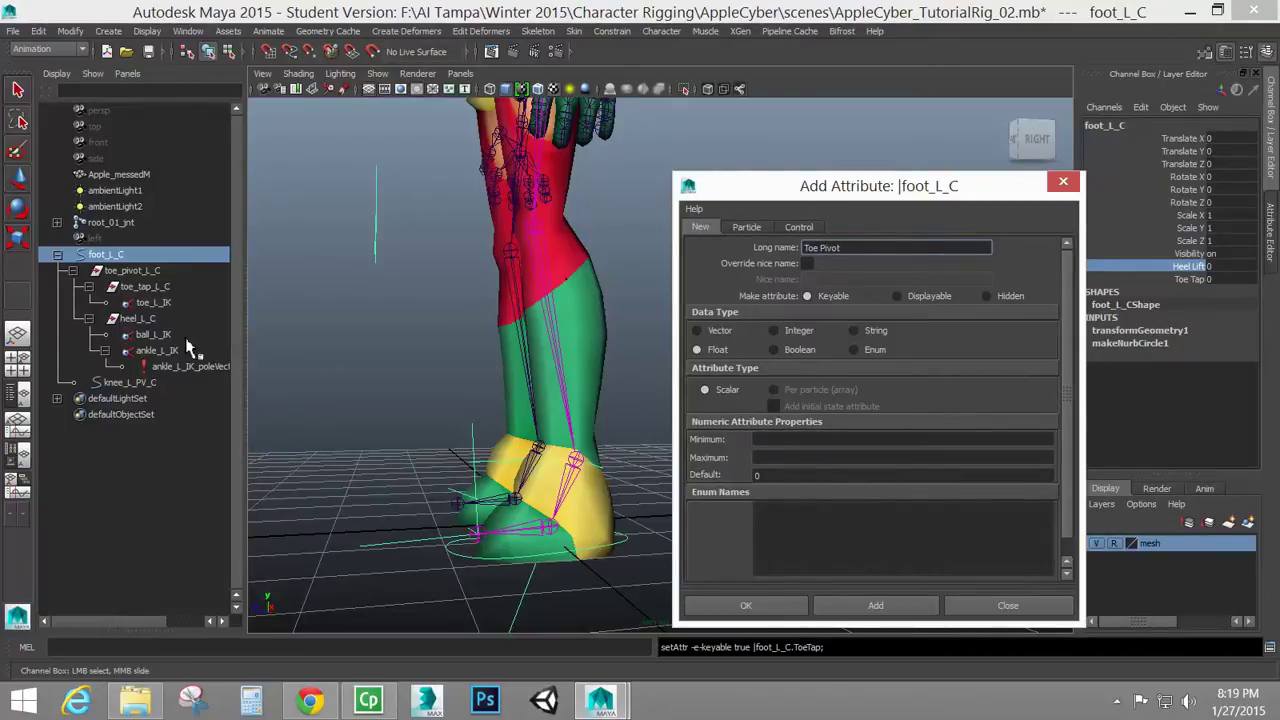
pyautogui.click(768, 438)
pyautogui.write('0')
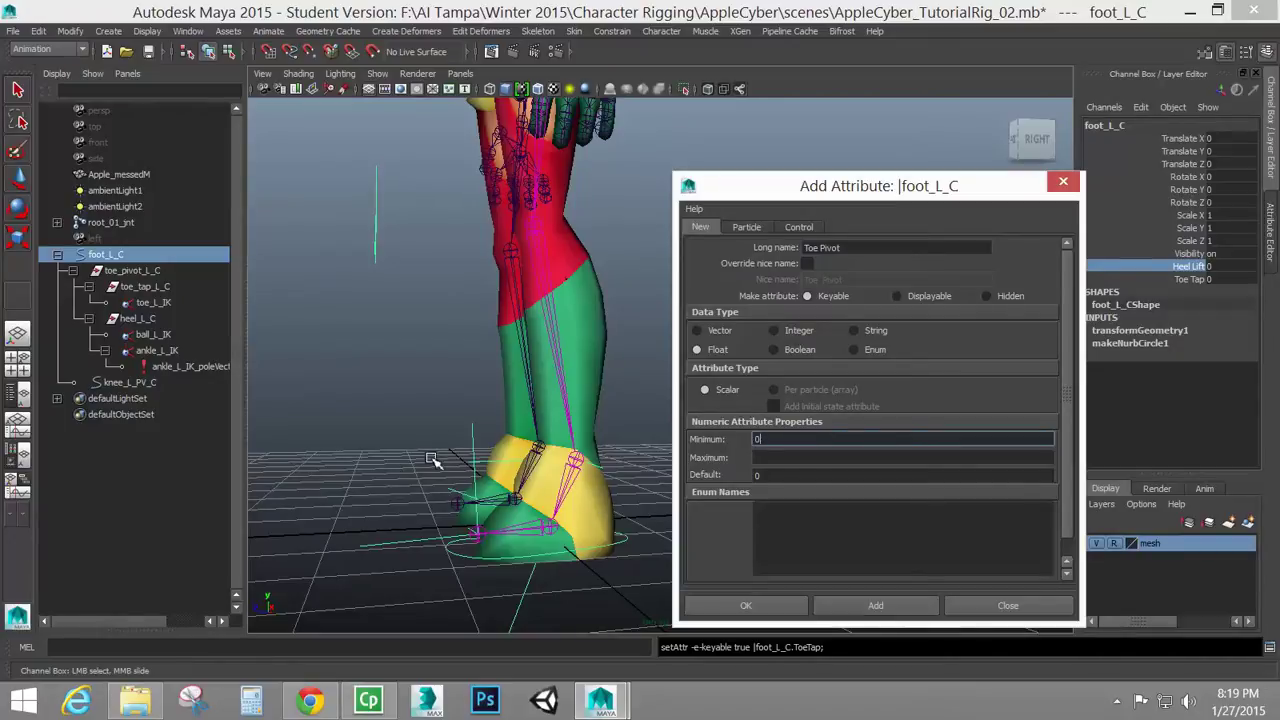
pyautogui.click(806, 456)
pyautogui.write('5')
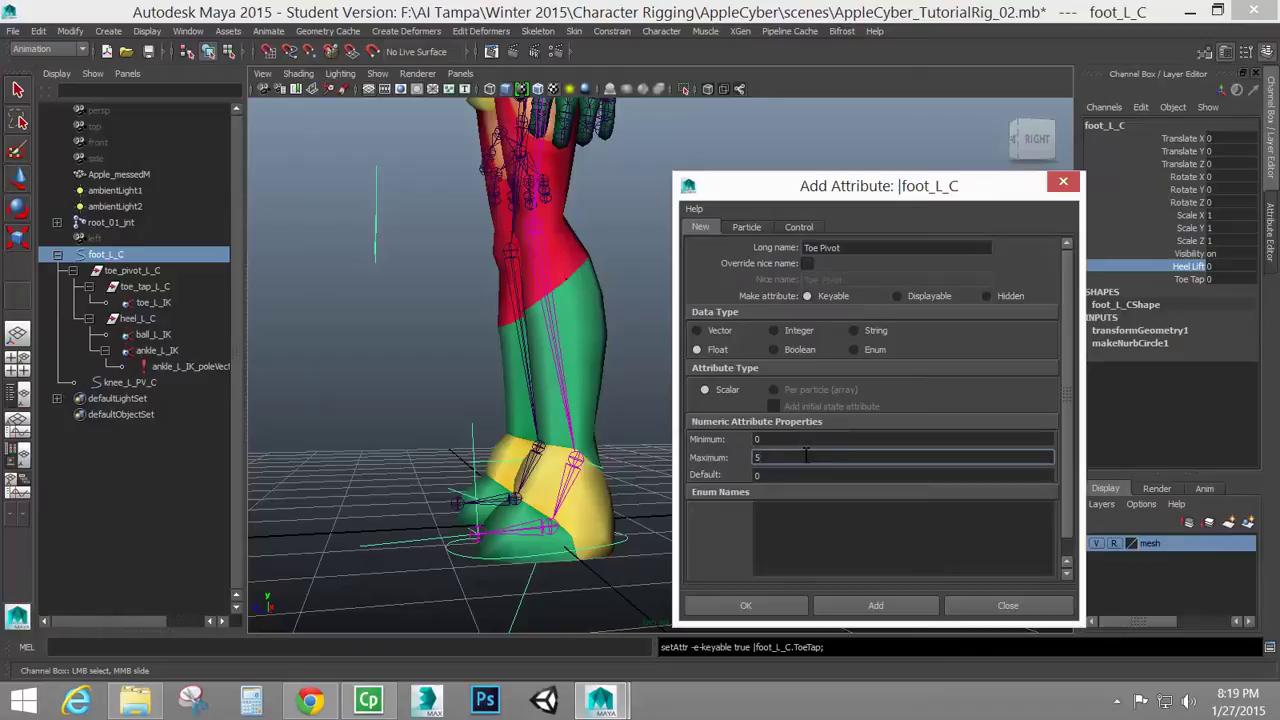
pyautogui.click(773, 609)
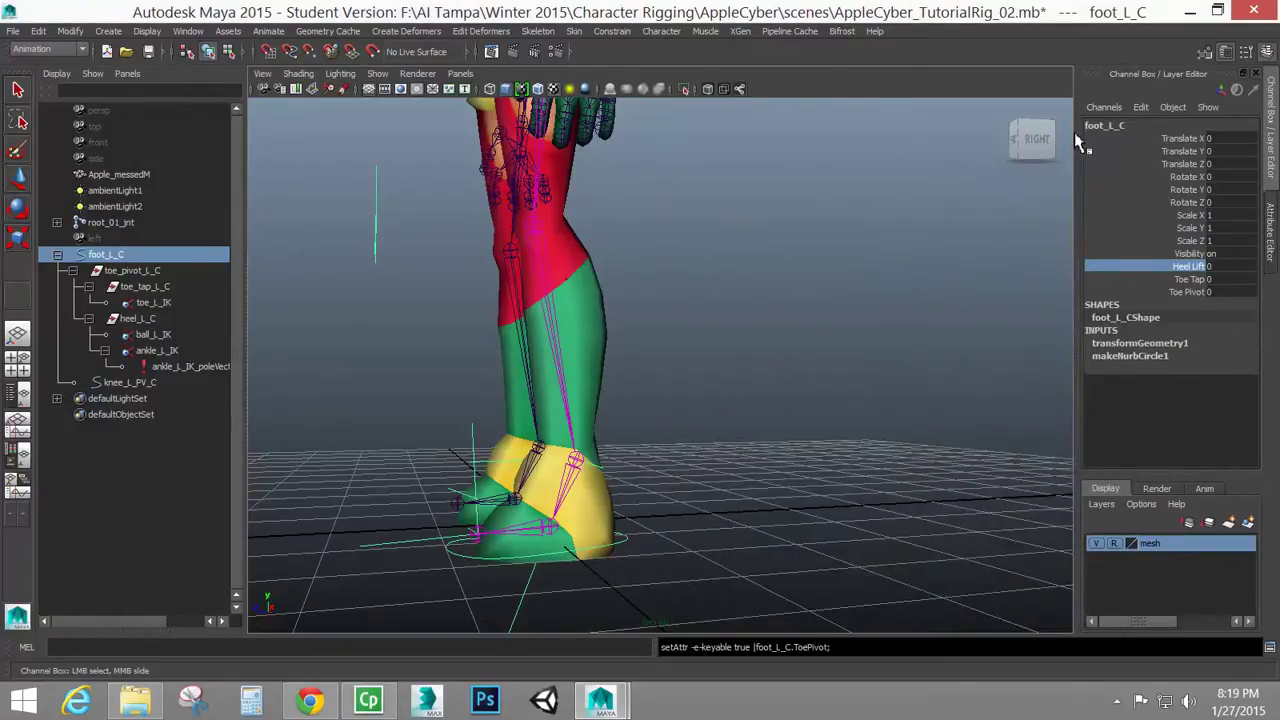
pyautogui.click(1195, 279)
pyautogui.moveTo(863, 354); pyautogui.dragTo(855, 350, button='middle')
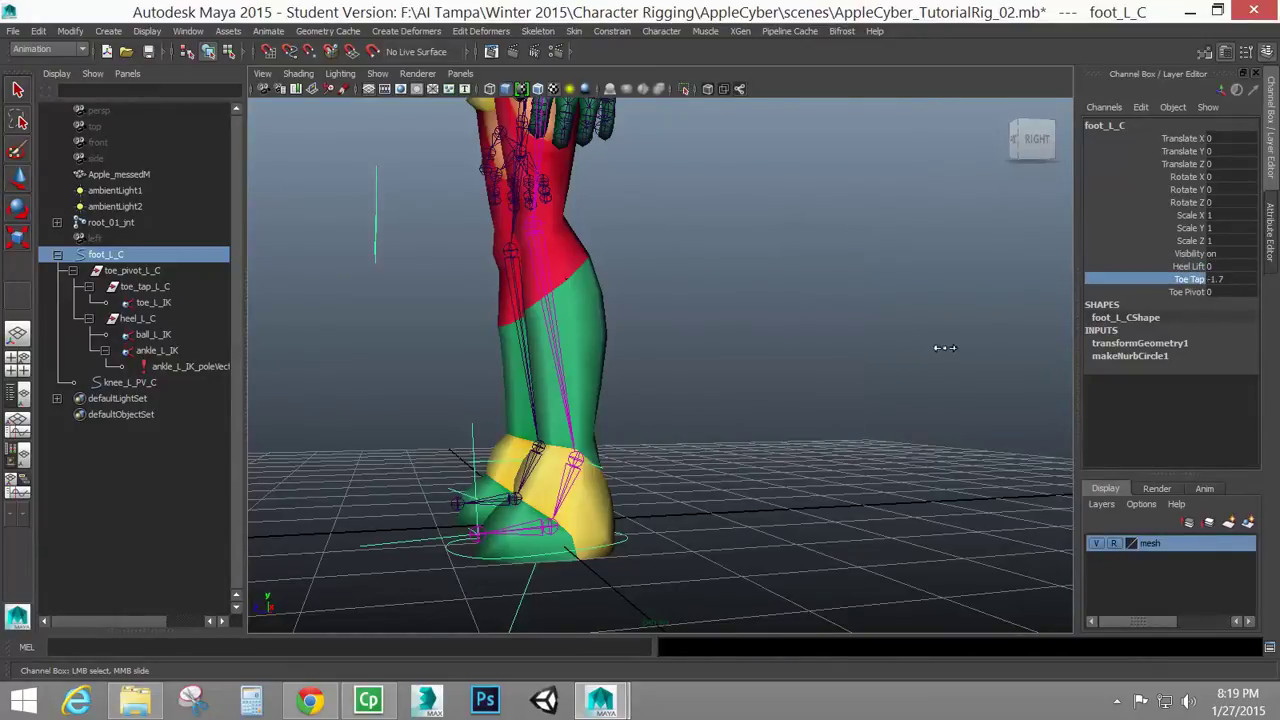
pyautogui.moveTo(945, 348)
pyautogui.mouseDown(button='middle')
pyautogui.moveTo(857, 337)
pyautogui.moveTo(814, 351)
pyautogui.mouseUp(button='middle')
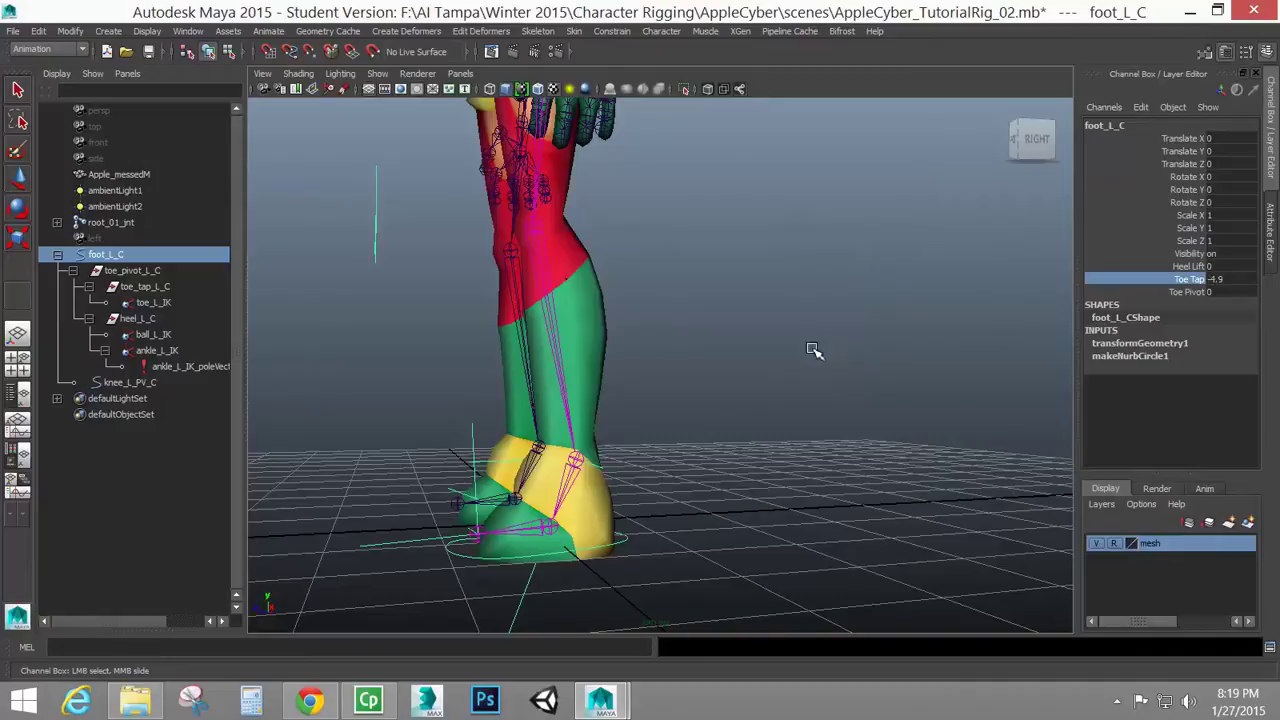
pyautogui.doubleClick(1229, 280)
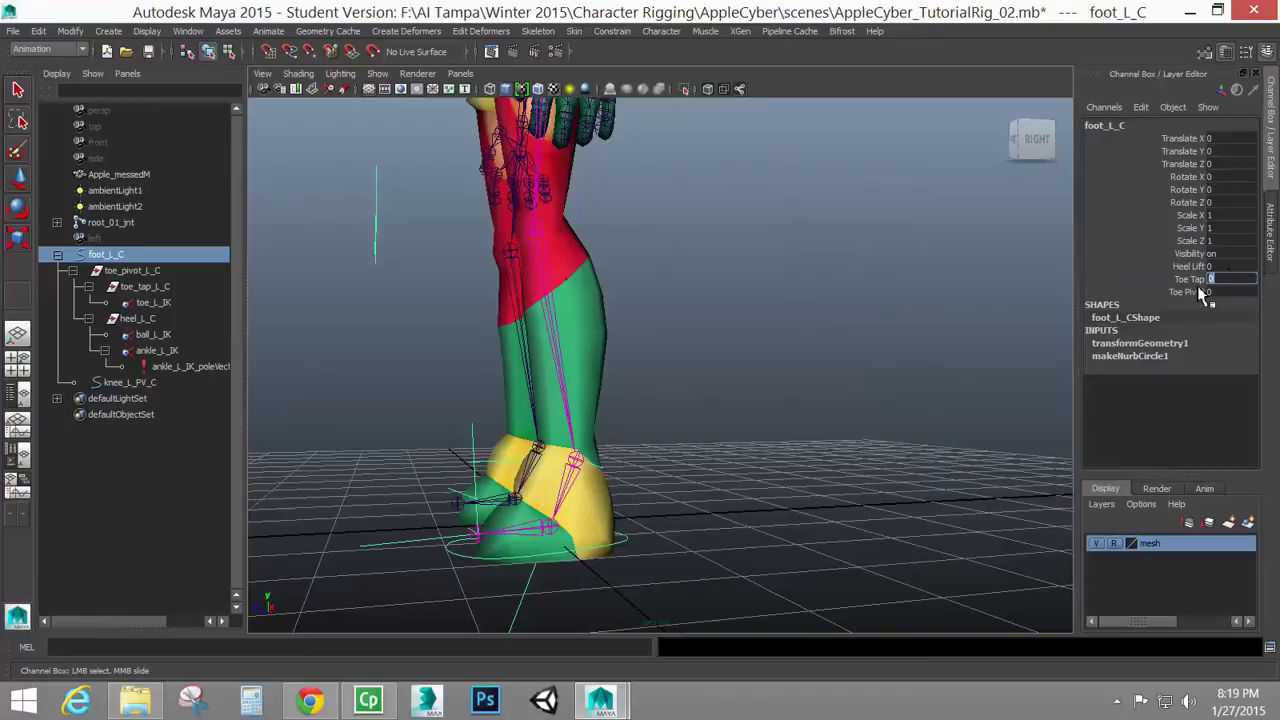
pyautogui.click(1201, 289)
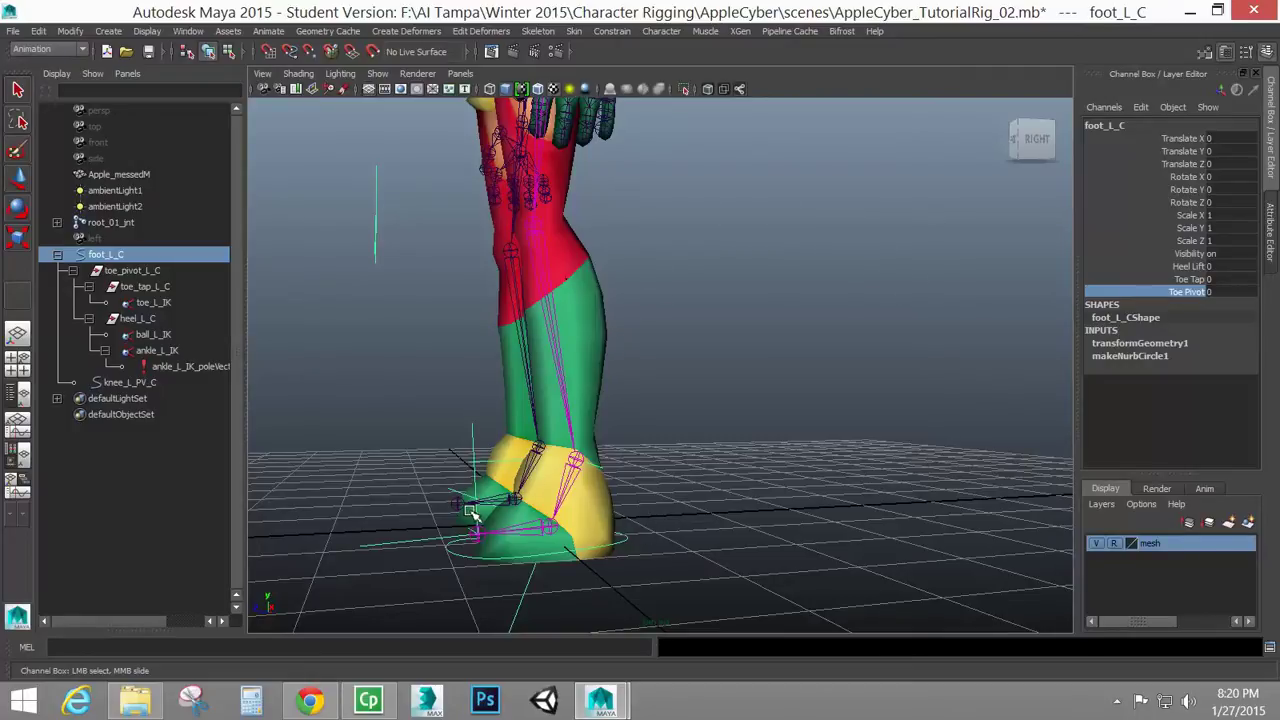
pyautogui.click(1157, 280)
pyautogui.moveTo(878, 366); pyautogui.dragTo(830, 376, button='middle')
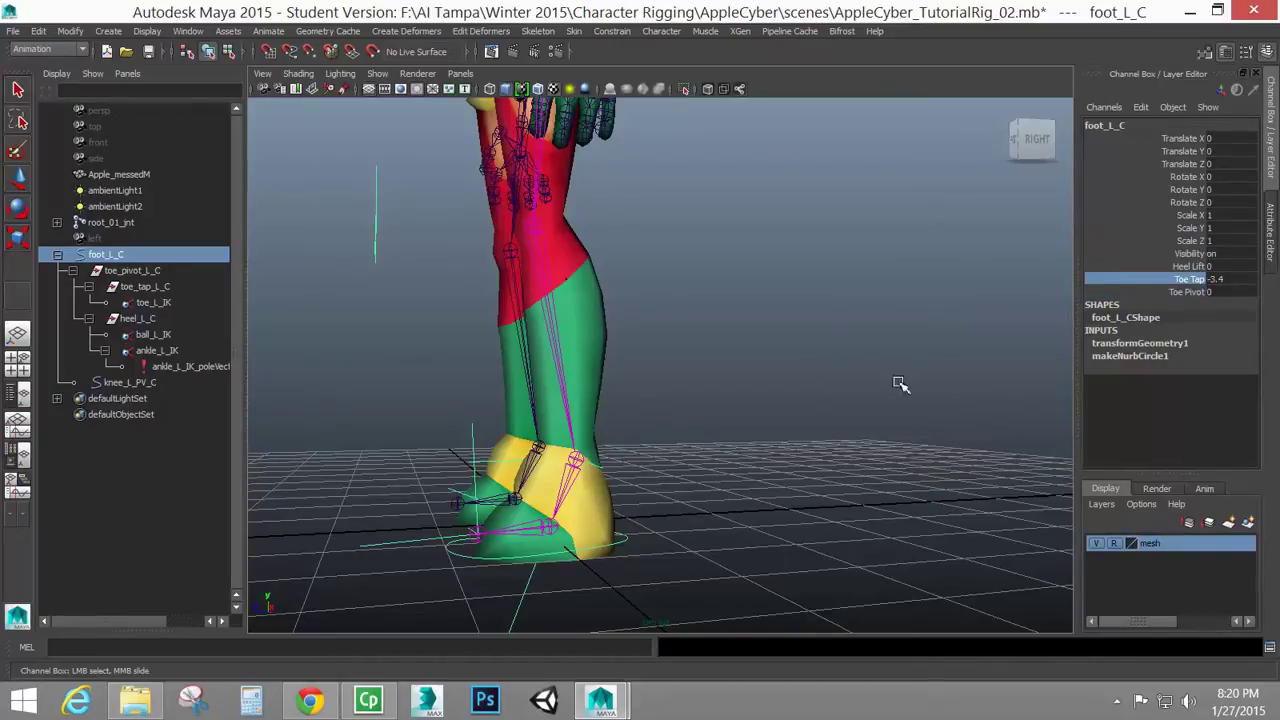
pyautogui.doubleClick(1229, 280)
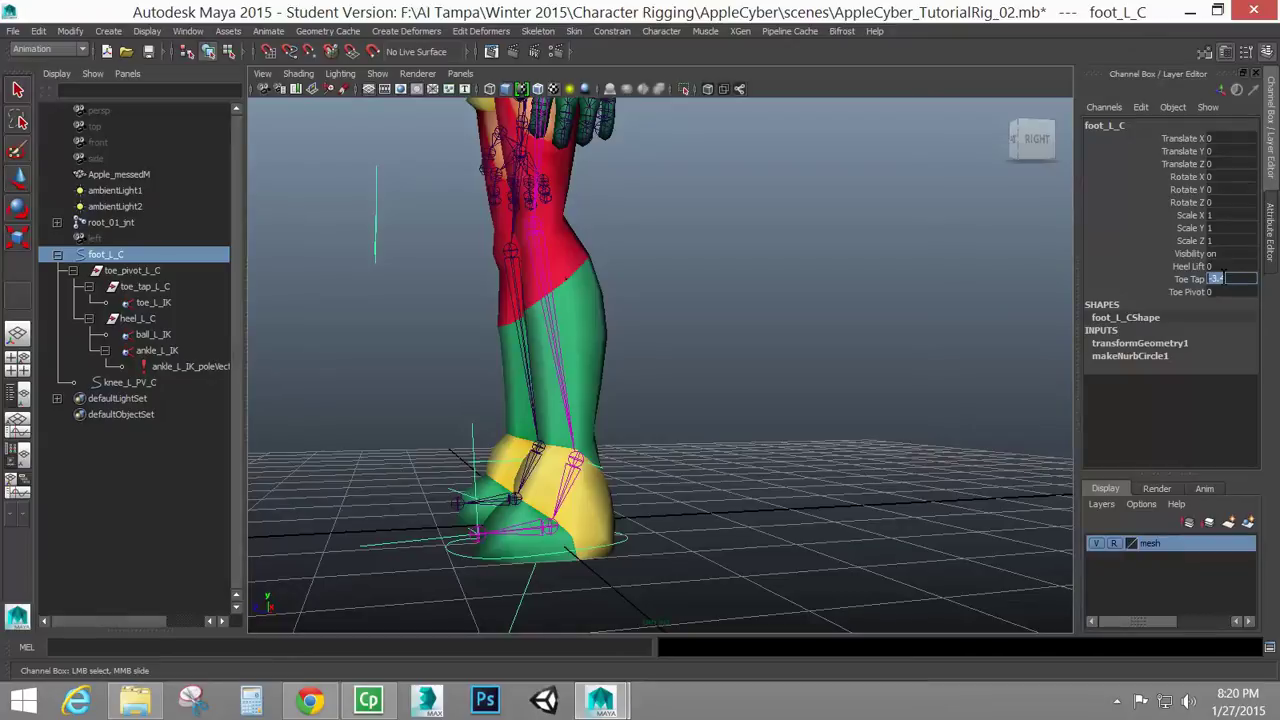
pyautogui.write('0')
pyautogui.press('Return')
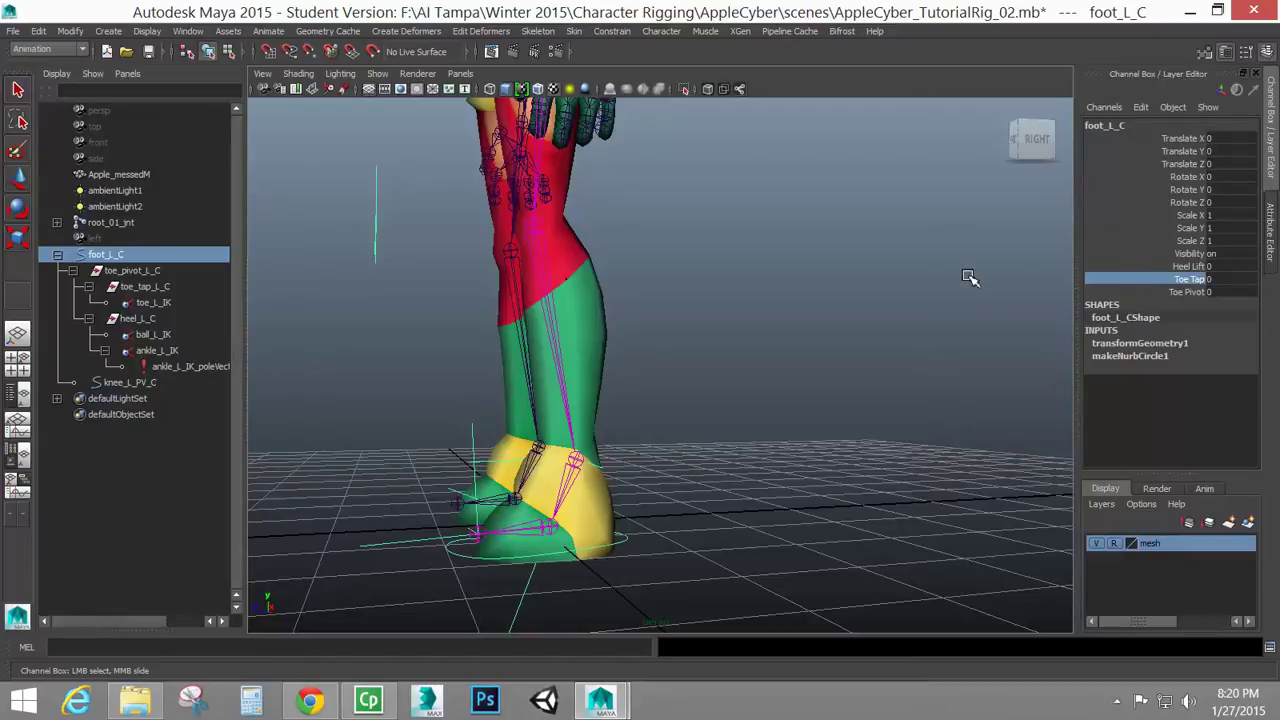
# Open Animate > Set Driven Key > Set, move the window clear of the leg, and reselect foot_L_C
pyautogui.click(270, 31)
pyautogui.moveTo(298, 101)
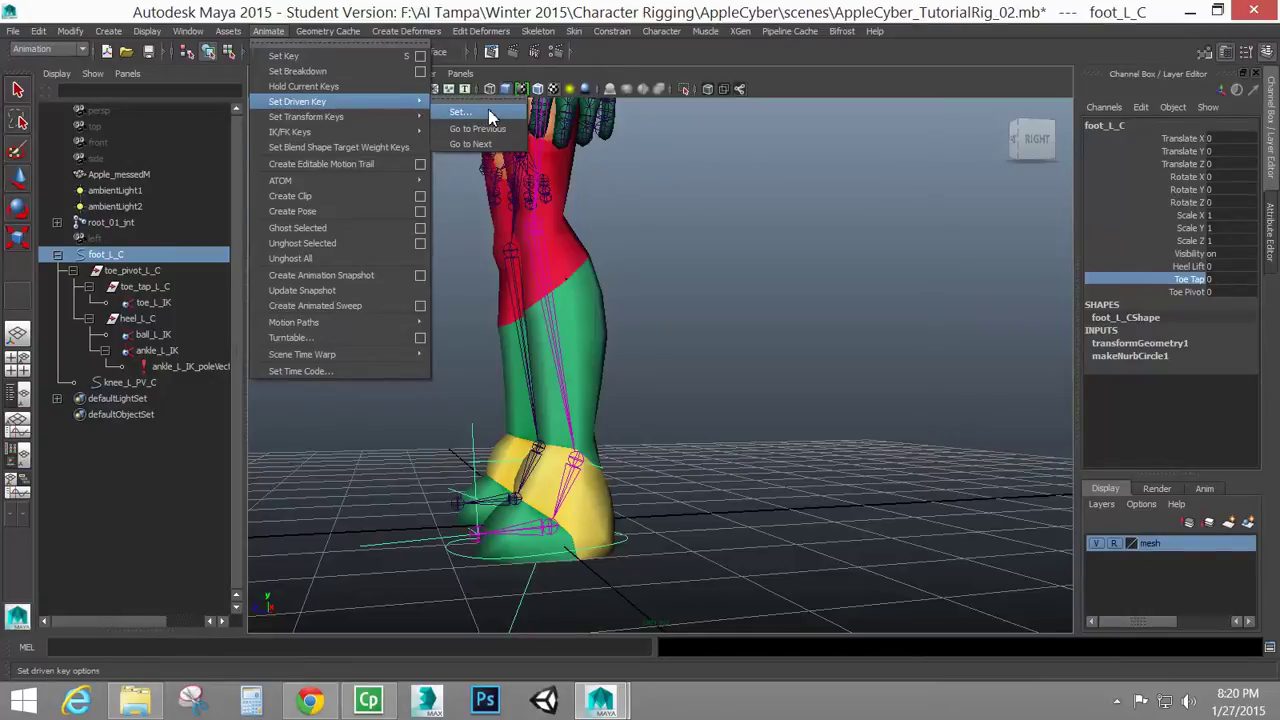
pyautogui.click(490, 117)
pyautogui.moveTo(600, 240)
pyautogui.mouseDown()
pyautogui.moveTo(648, 240)
pyautogui.moveTo(866, 129)
pyautogui.mouseUp()
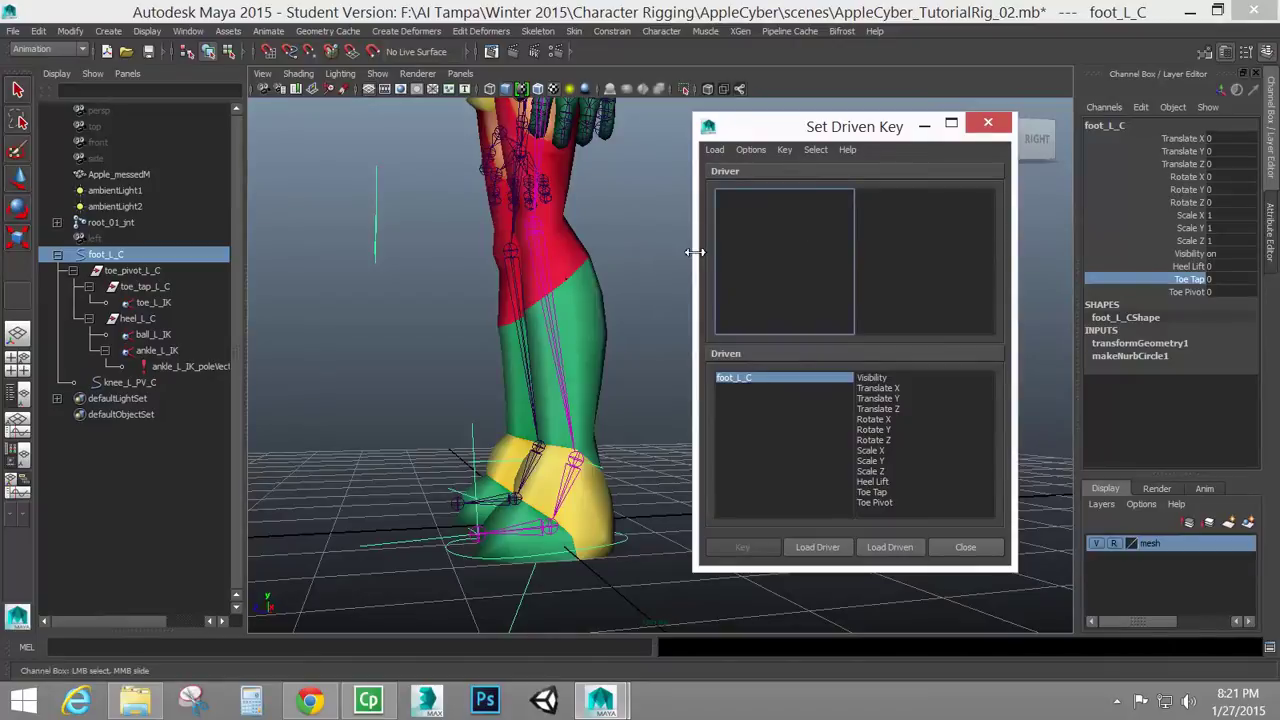
pyautogui.click(515, 565)
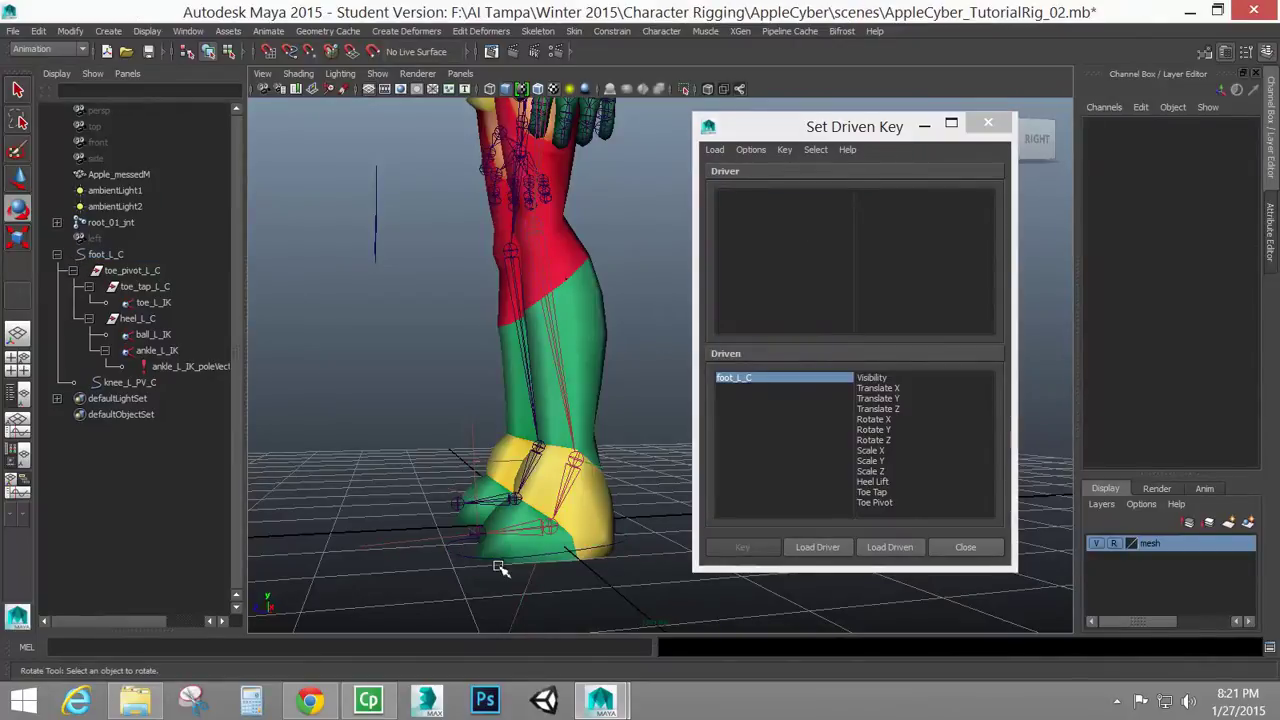
pyautogui.click(502, 564)
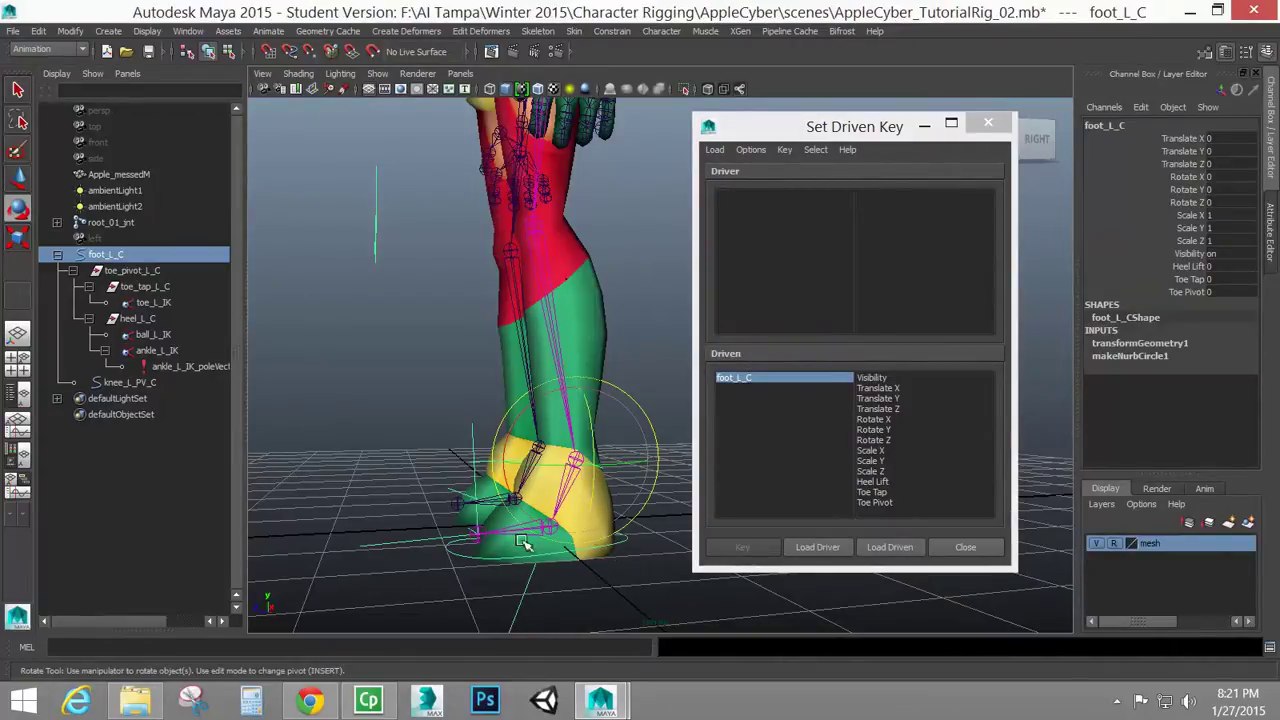
# Load foot_L_C as the driver and choose Heel Lift as its driving attribute
pyautogui.click(811, 552)
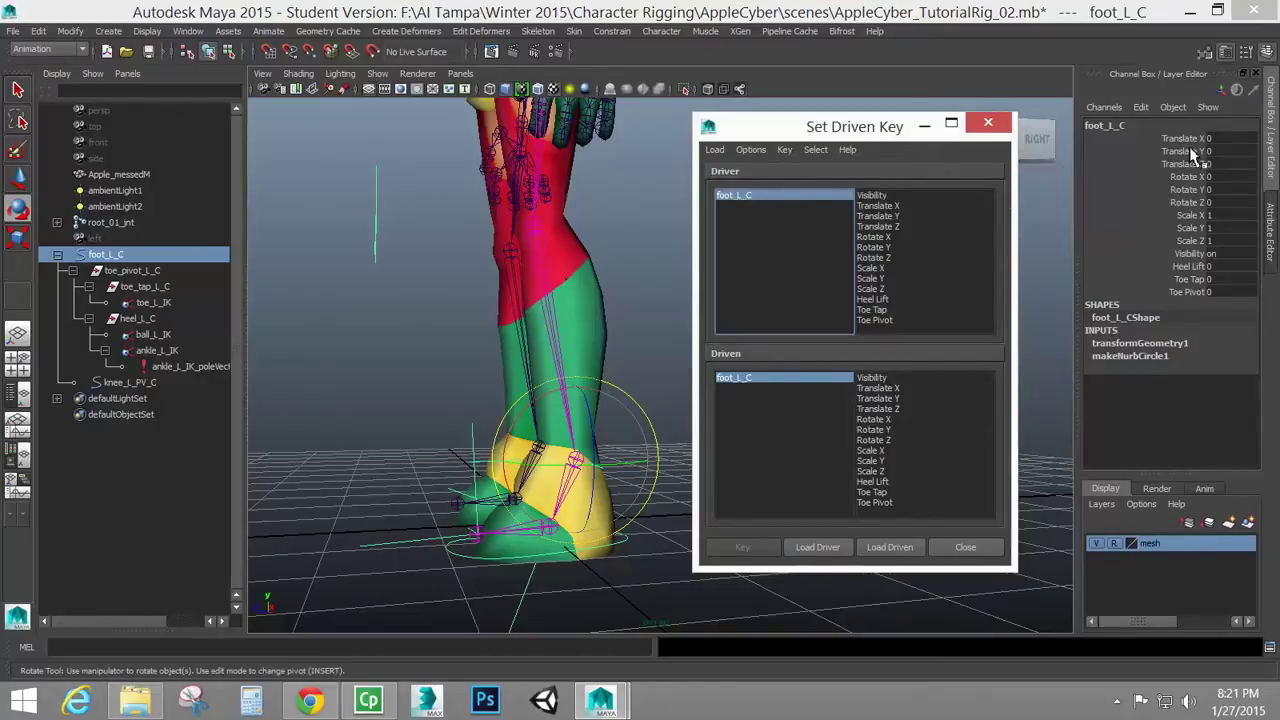
pyautogui.click(890, 300)
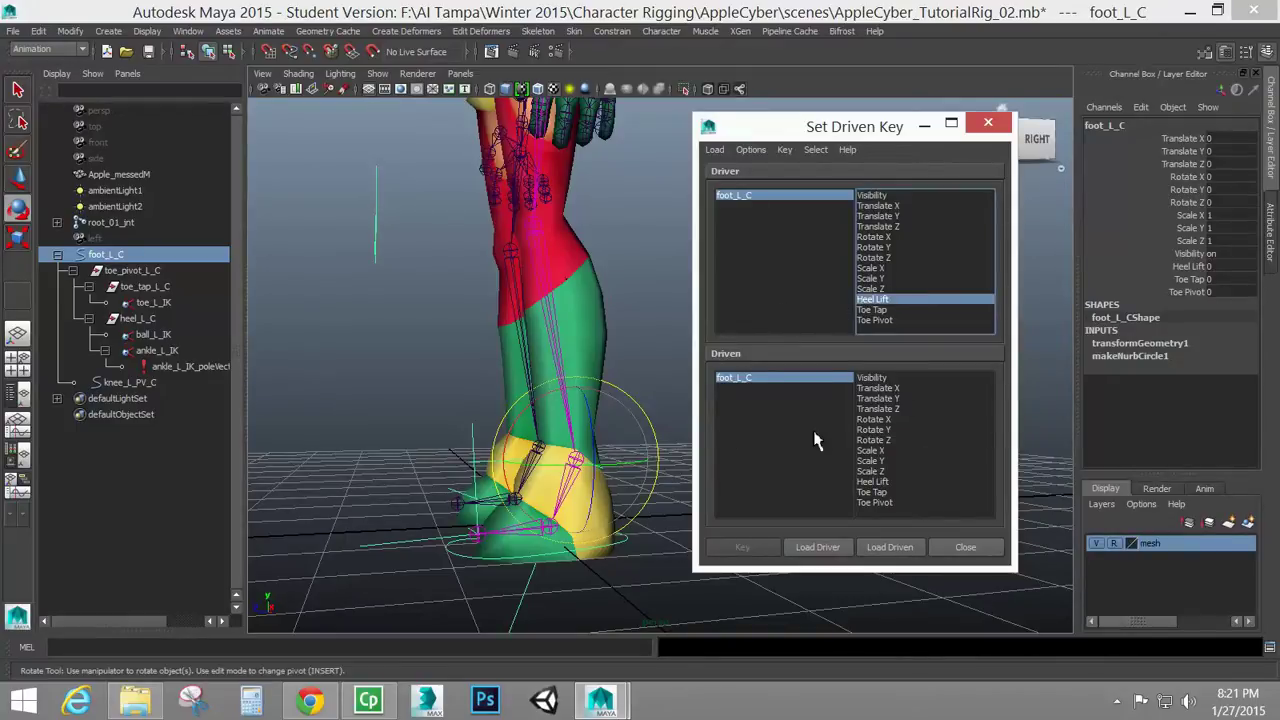
# Load heel_L_C as the driven object with Rotate X as the driven attribute
pyautogui.click(148, 320)
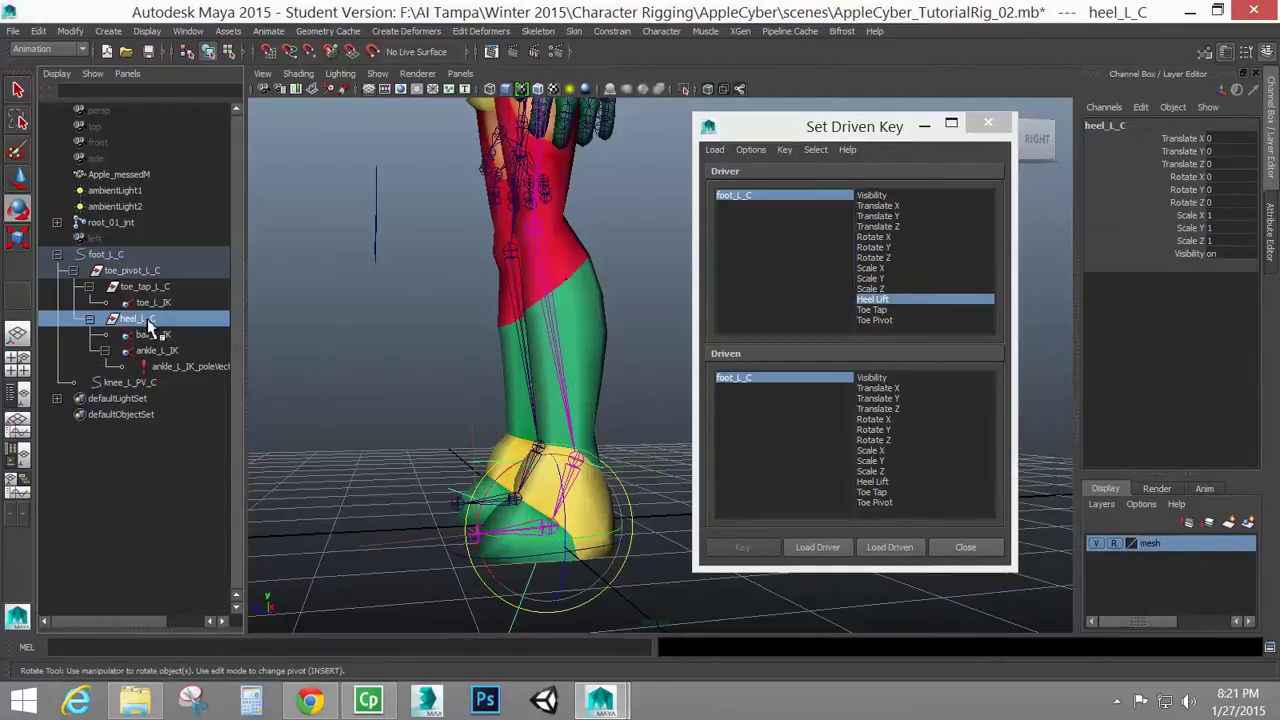
pyautogui.click(904, 552)
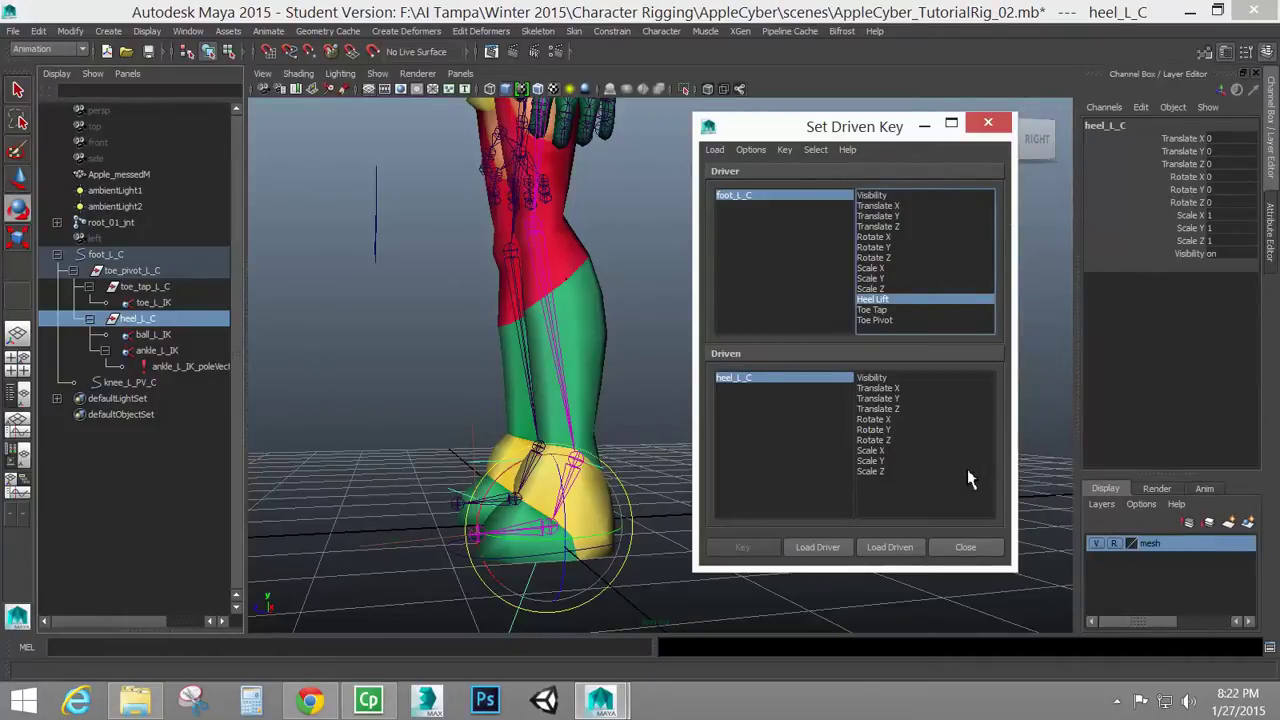
pyautogui.click(888, 430)
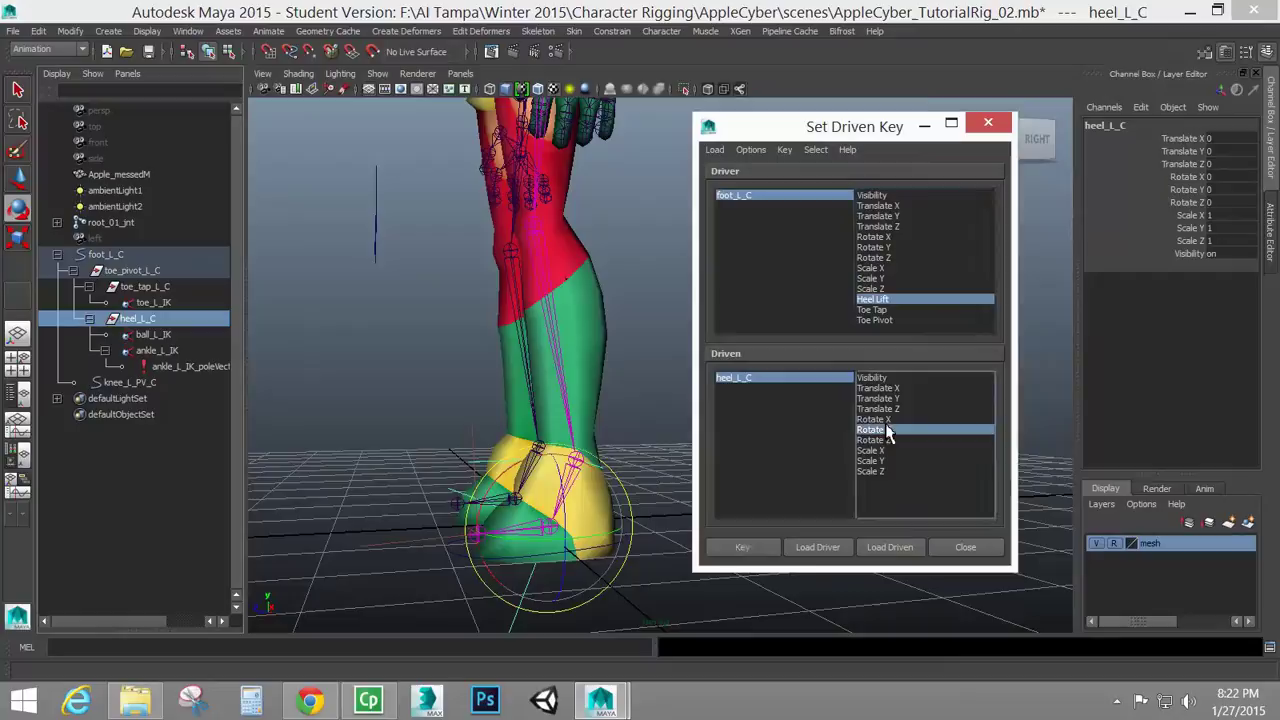
pyautogui.click(886, 419)
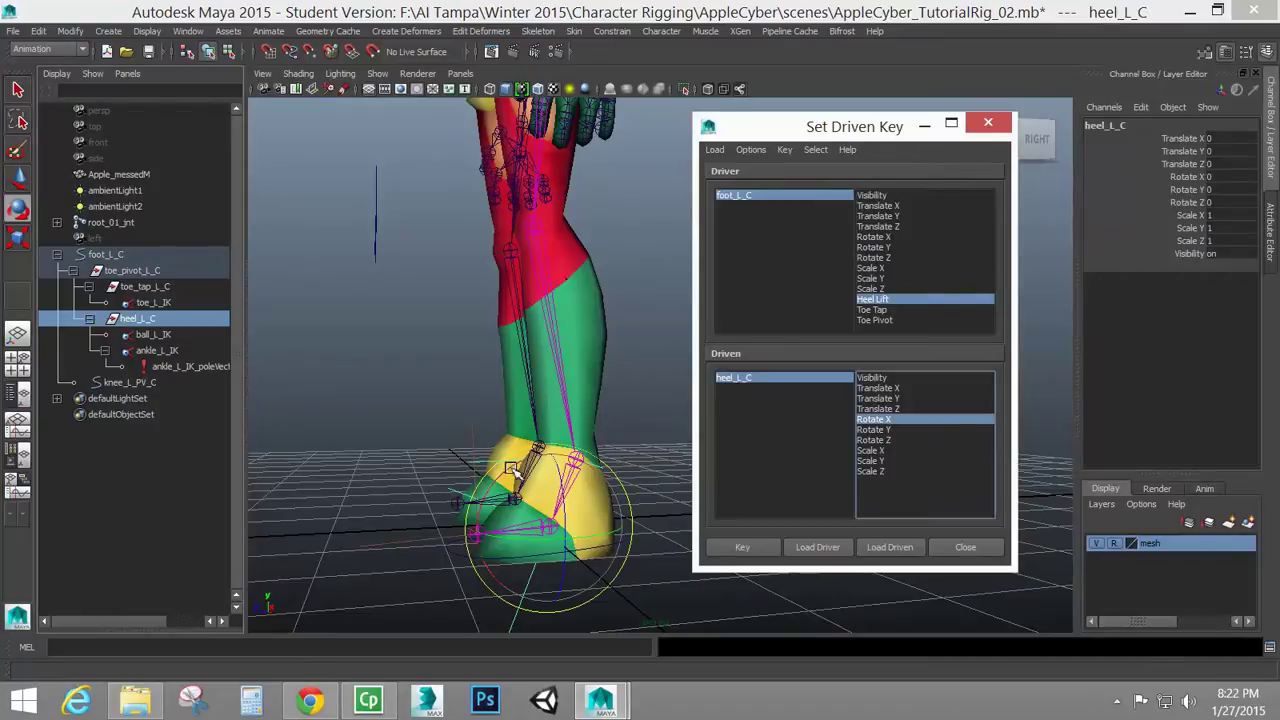
# Test-rotate the heel control to tilt the foot, then undo the rotation
pyautogui.click(520, 468)
pyautogui.moveTo(520, 468)
pyautogui.mouseDown()
pyautogui.moveTo(538, 475)
pyautogui.moveTo(518, 488)
pyautogui.moveTo(533, 495)
pyautogui.moveTo(512, 497)
pyautogui.mouseUp()
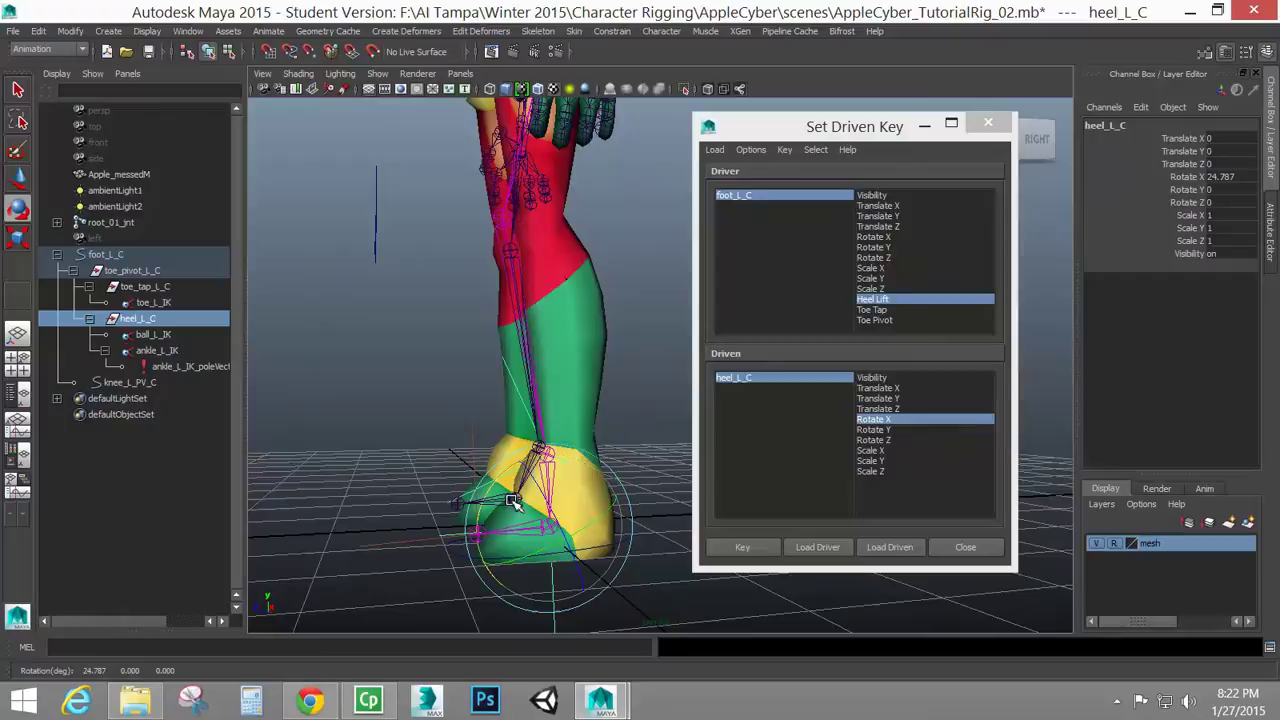
pyautogui.moveTo(512, 497); pyautogui.dragTo(516, 506)
pyautogui.hotkey('ctrl', 'z')
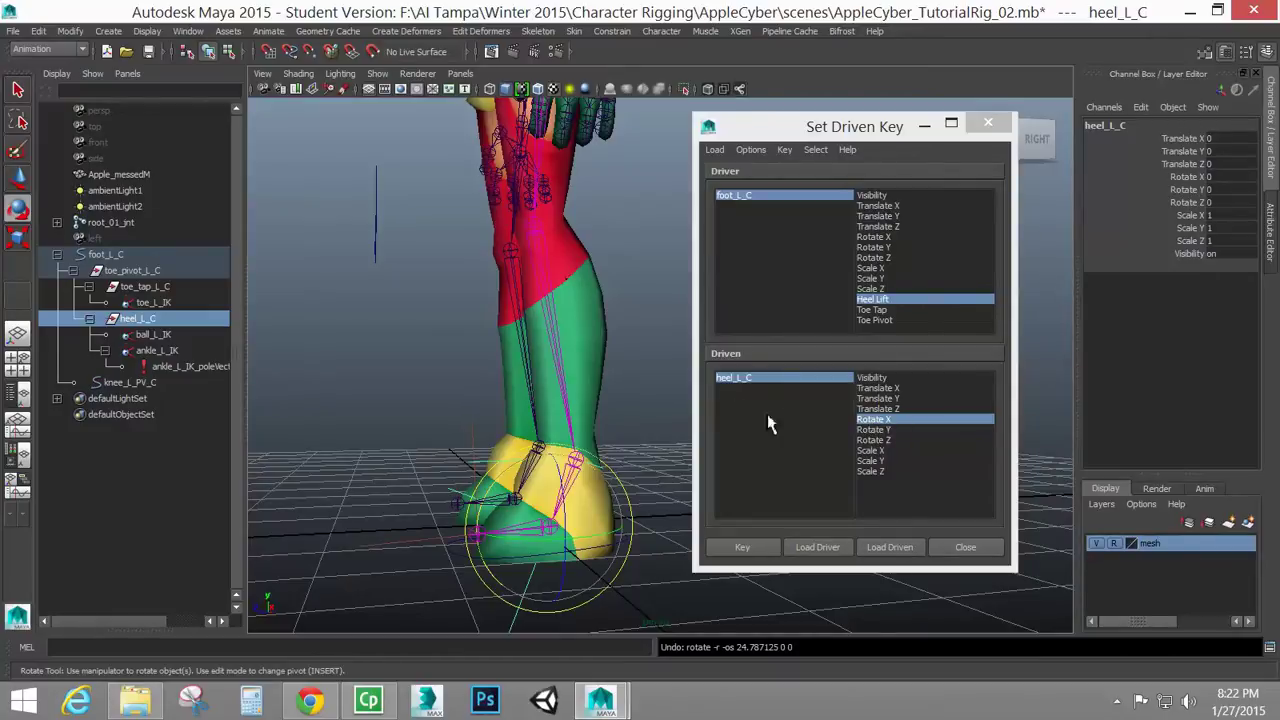
# Key heel_L_C's Rotate X at 0 against Heel Lift 0, then reselect foot_L_C
pyautogui.click(758, 553)
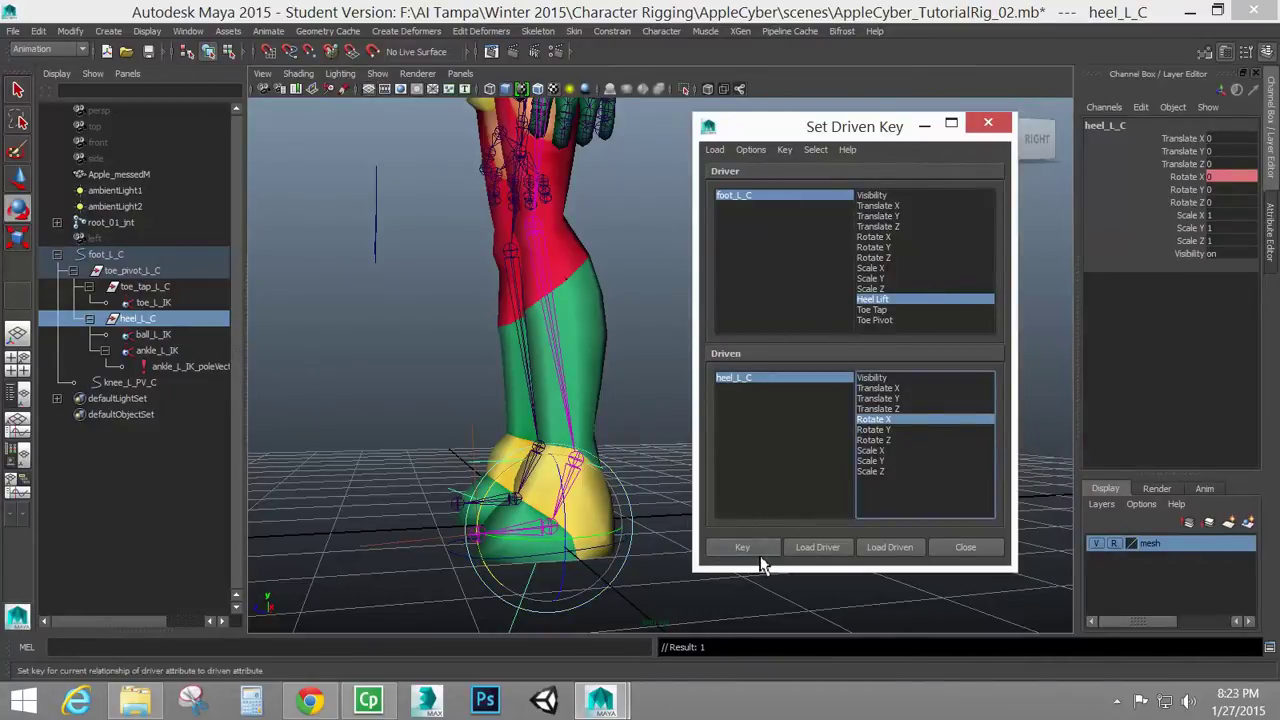
pyautogui.click(770, 388)
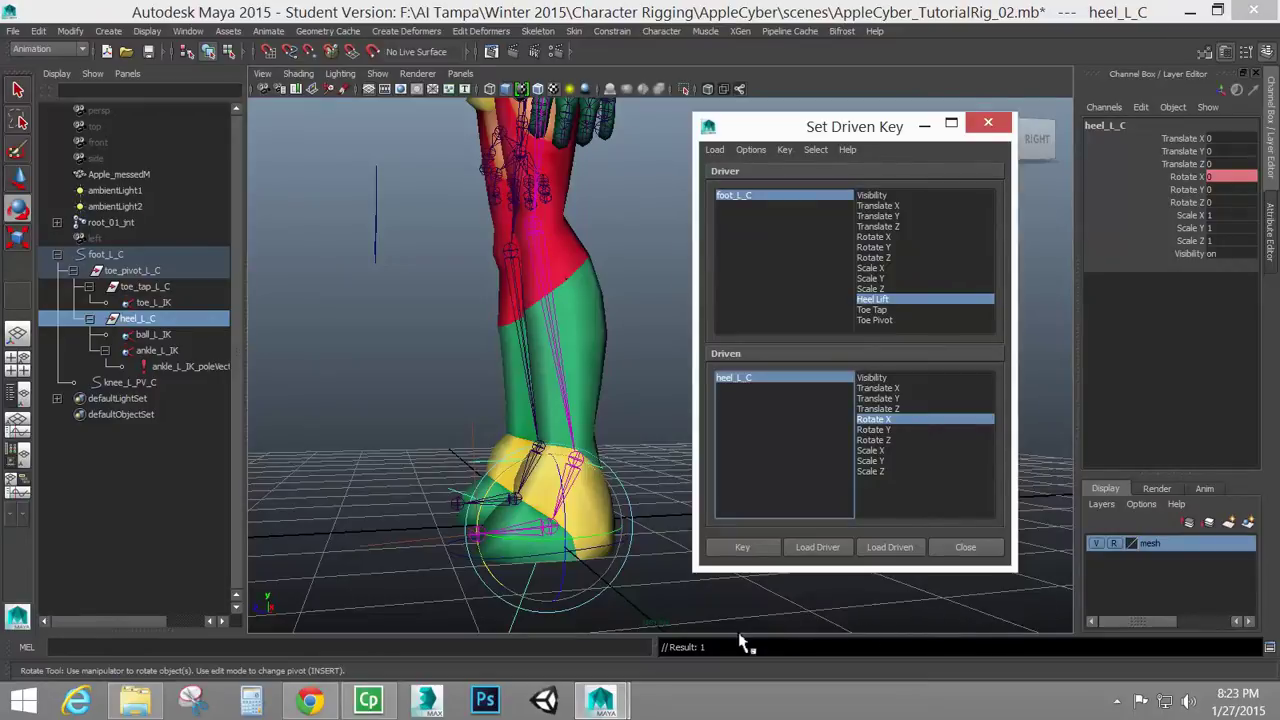
pyautogui.click(752, 200)
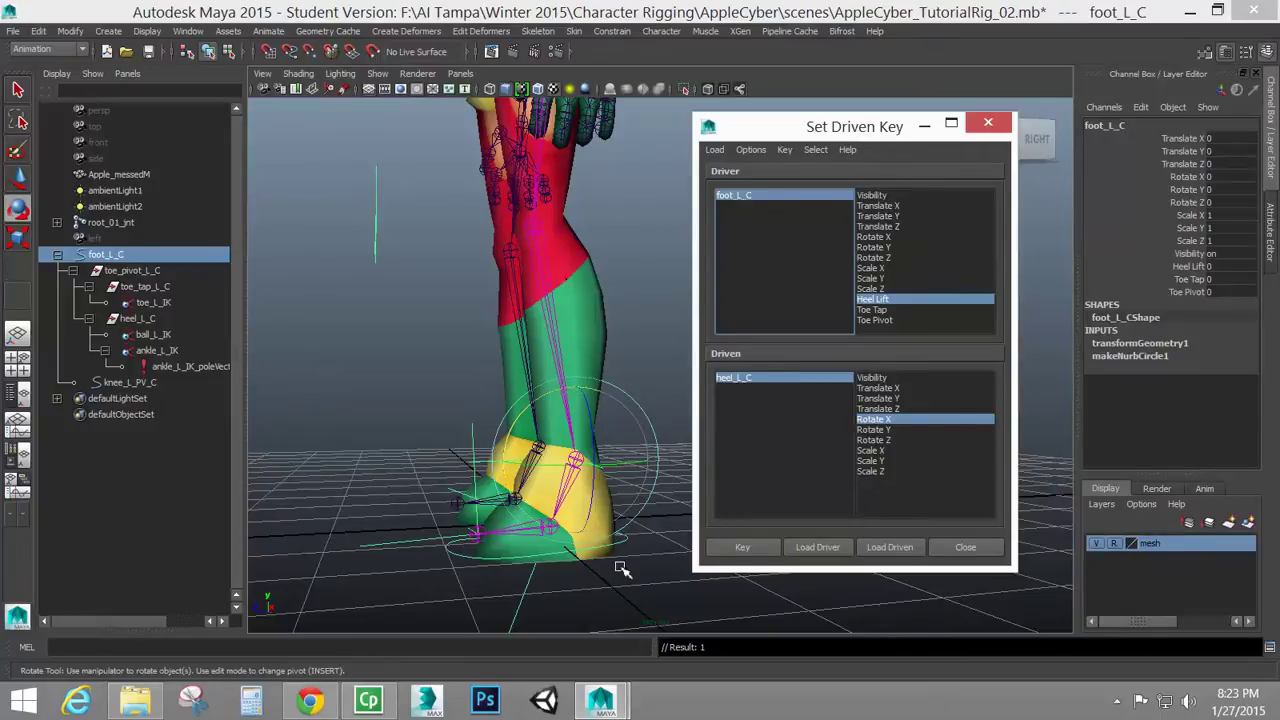
# Set foot_L_C's Heel Lift to 5
pyautogui.click(1237, 266)
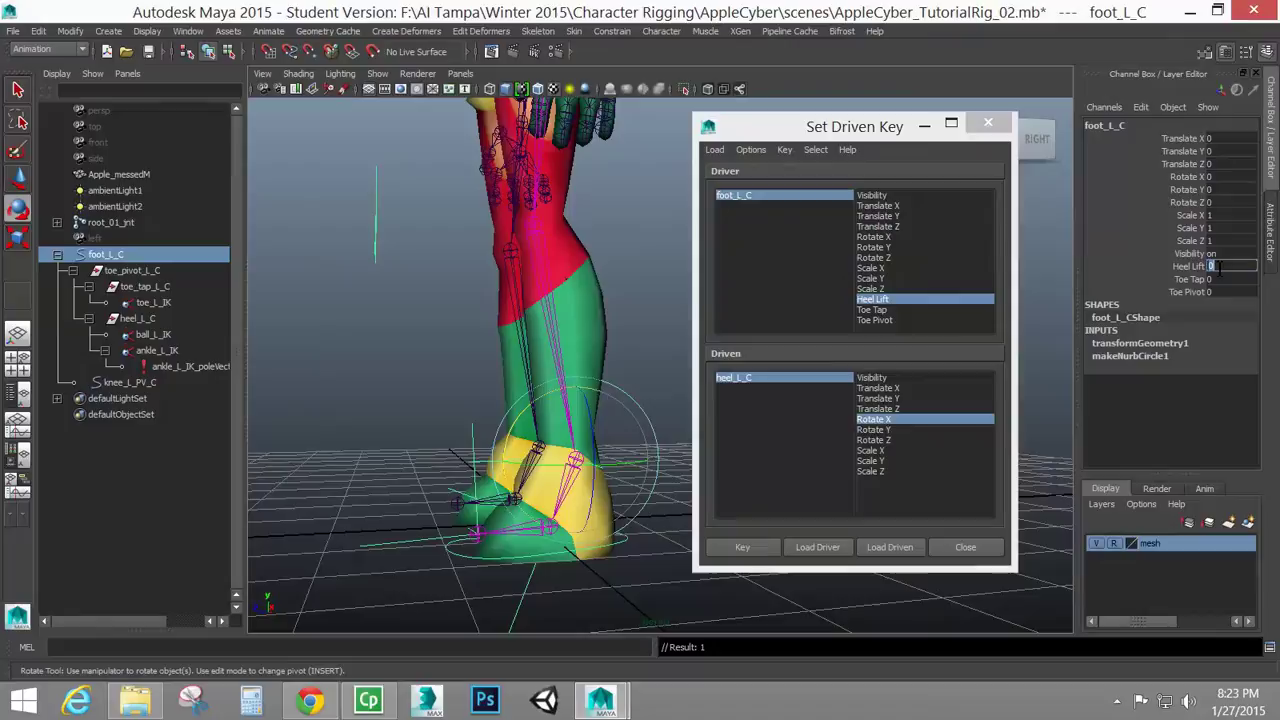
pyautogui.write('5')
pyautogui.press('Return')
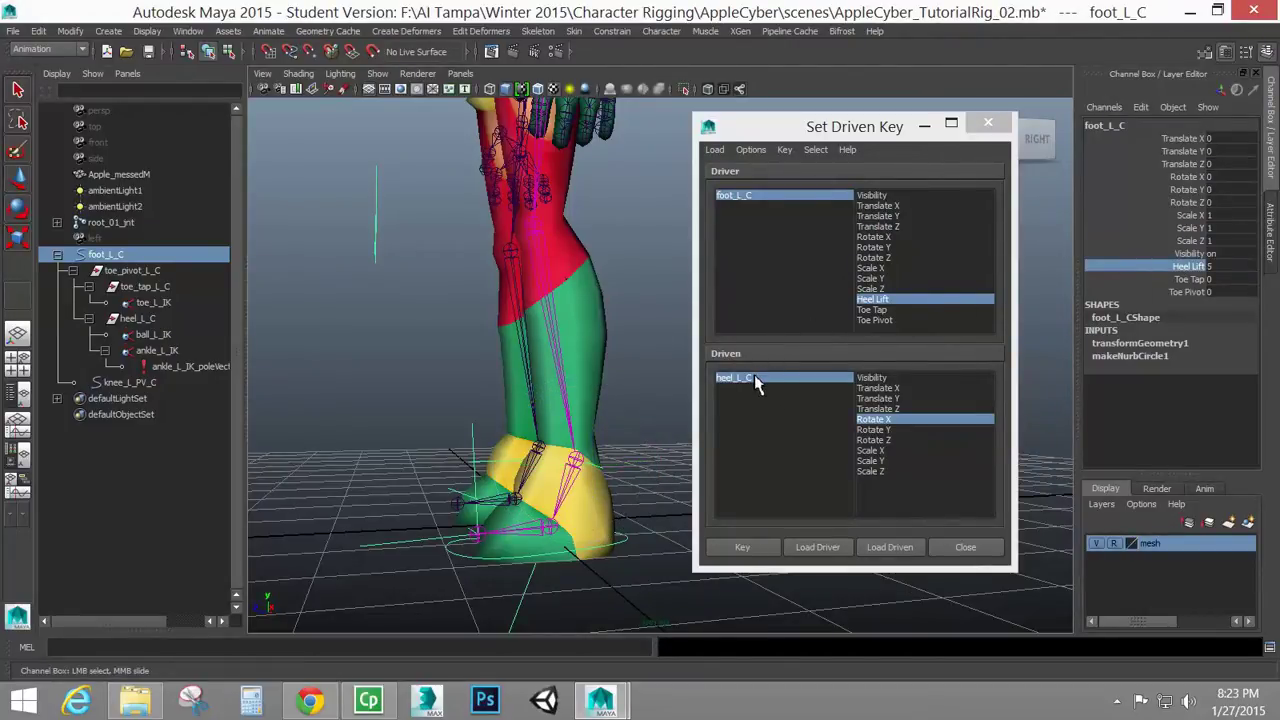
# Rotate heel_L_C to 23.142 in X so the heel lifts
pyautogui.click(753, 381)
pyautogui.press('e')
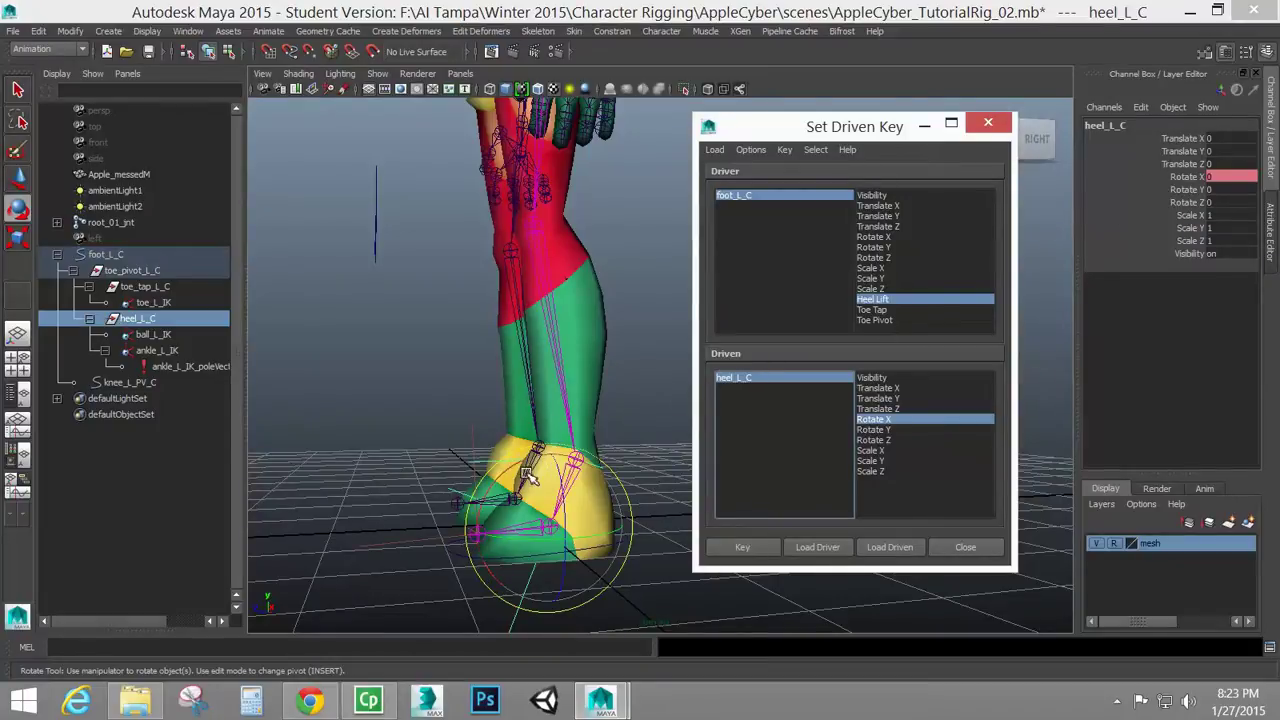
pyautogui.moveTo(545, 460); pyautogui.dragTo(522, 462)
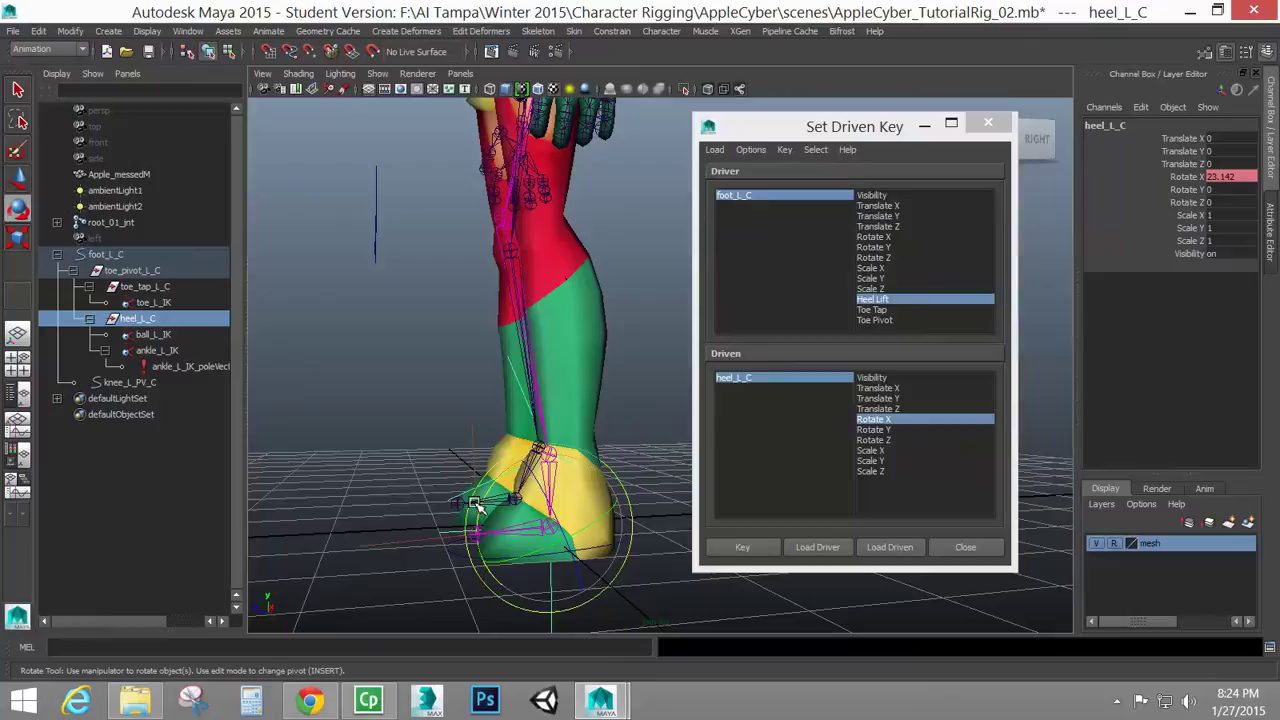
pyautogui.click(744, 200)
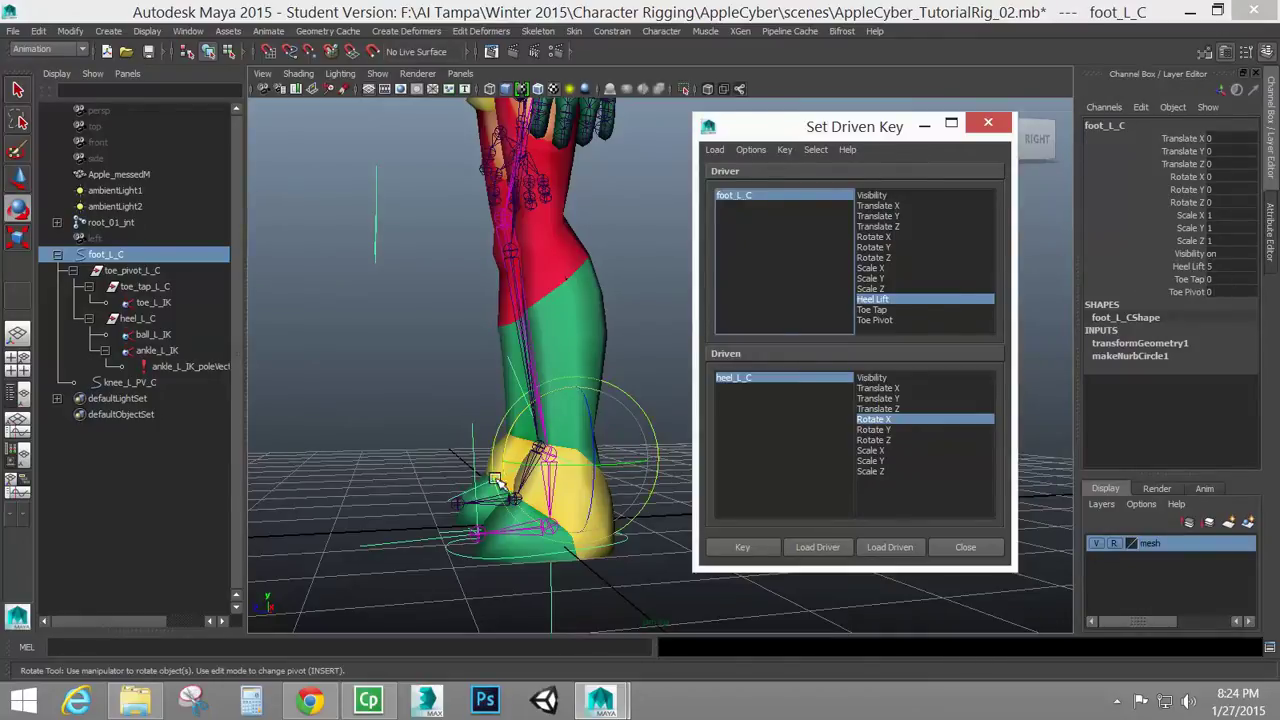
pyautogui.click(756, 378)
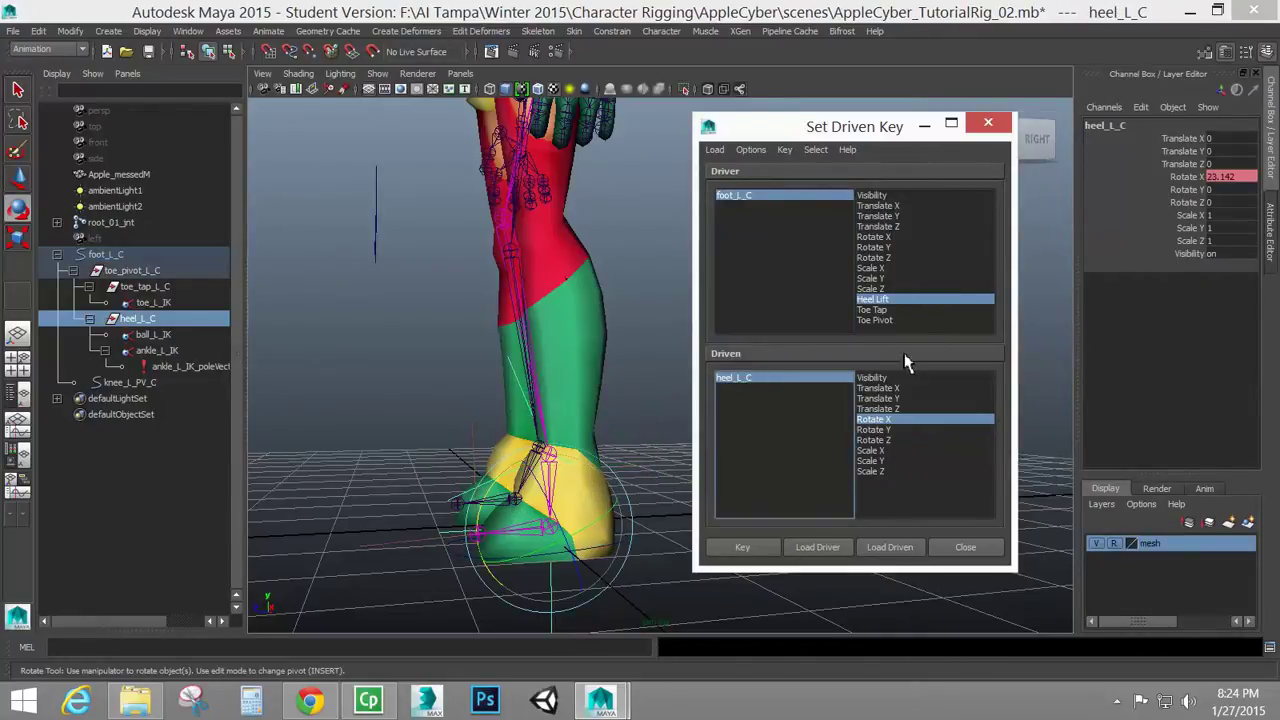
# Key the raised heel at Heel Lift 5, then drag Heel Lift back to 0 to test
pyautogui.click(746, 549)
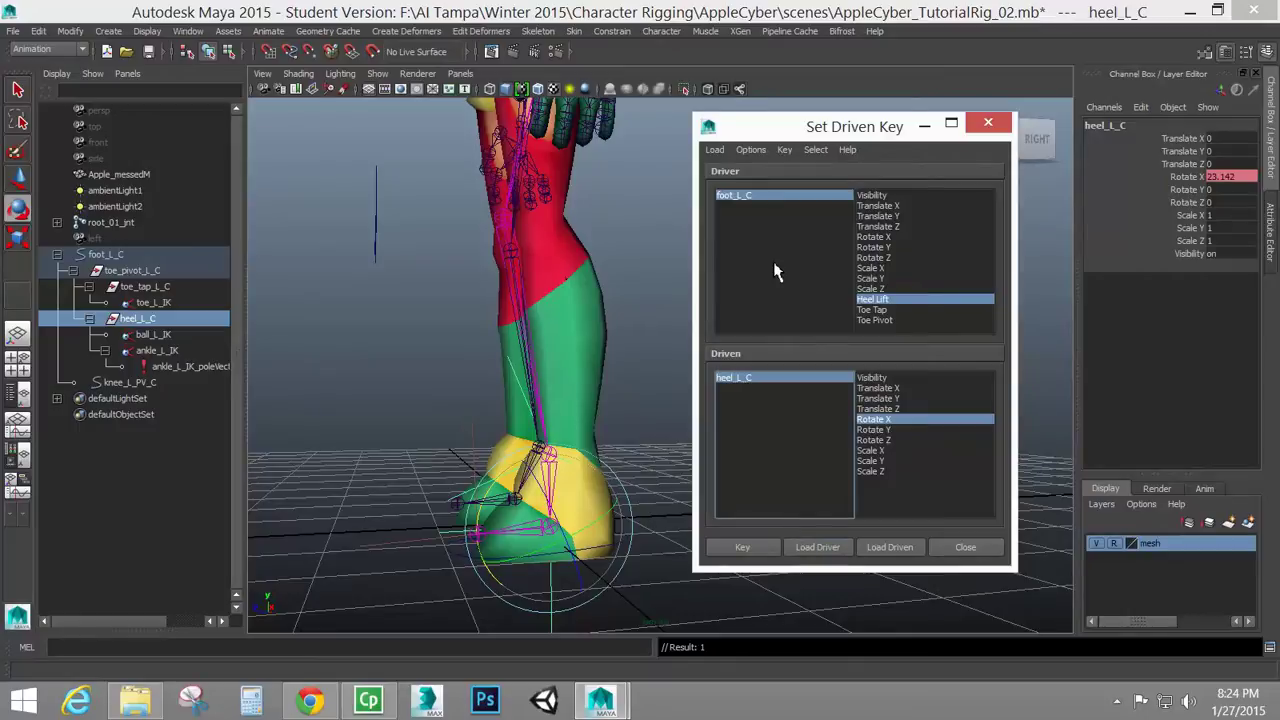
pyautogui.click(755, 199)
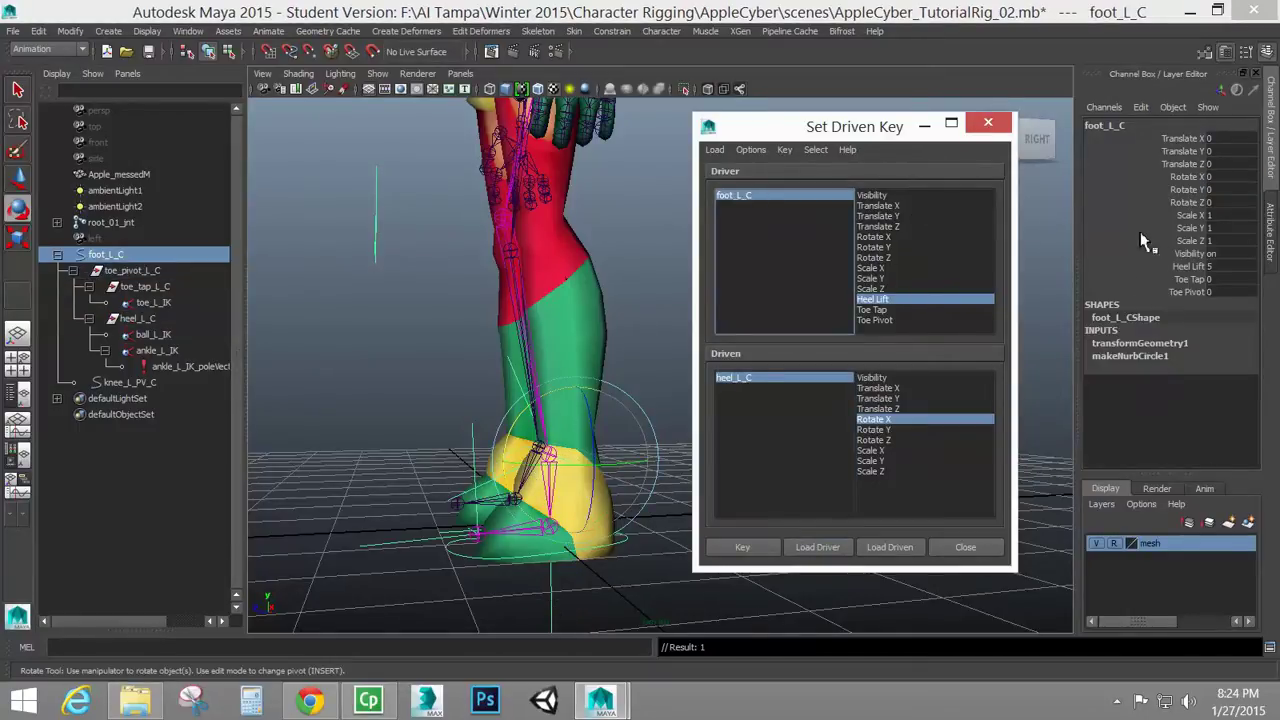
pyautogui.click(1190, 267)
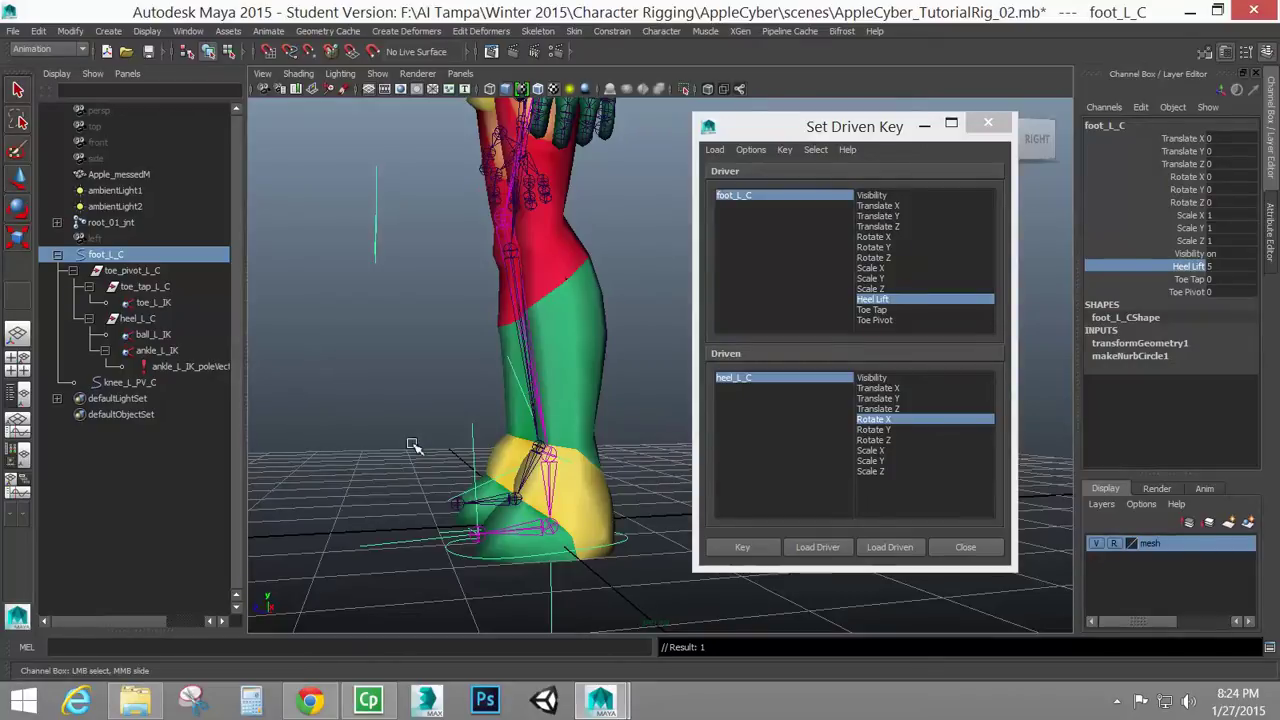
pyautogui.moveTo(420, 357)
pyautogui.mouseDown(button='middle')
pyautogui.moveTo(352, 356)
pyautogui.moveTo(440, 369)
pyautogui.moveTo(340, 360)
pyautogui.mouseUp(button='middle')
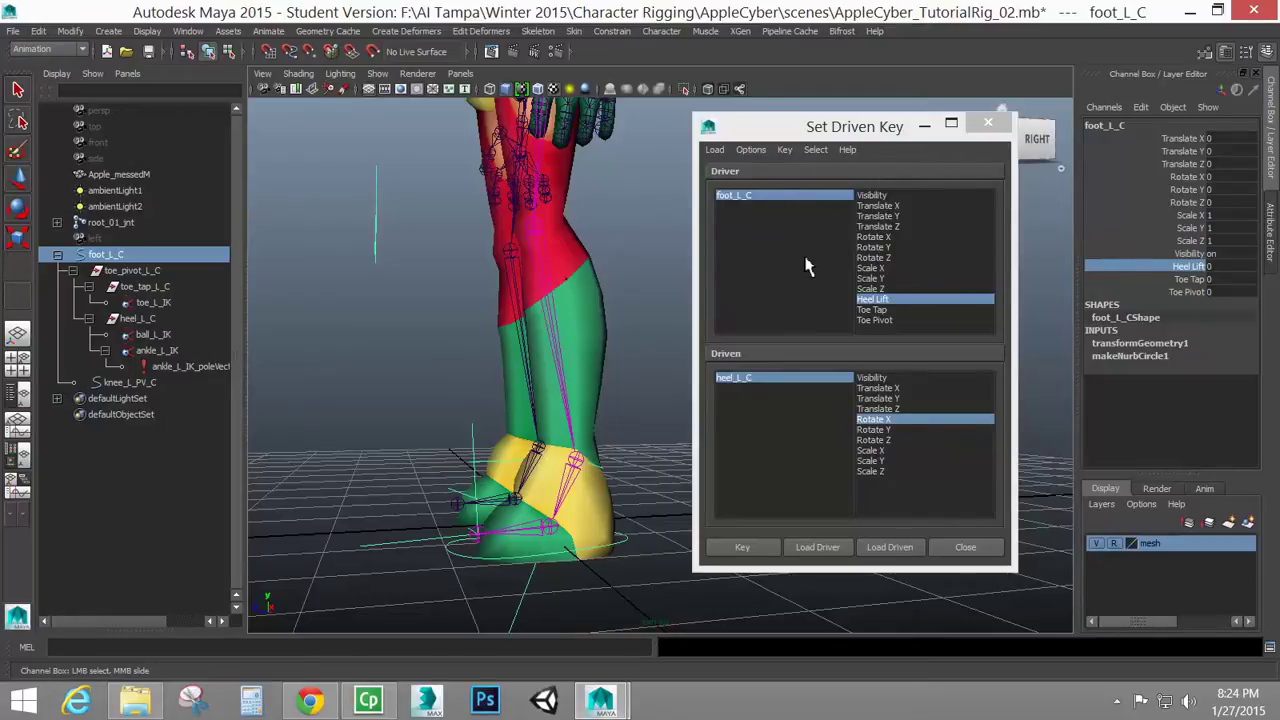
# Choose Toe Tap as the driver attribute and test-rotate toe_tap_L_C, then undo it
pyautogui.click(884, 310)
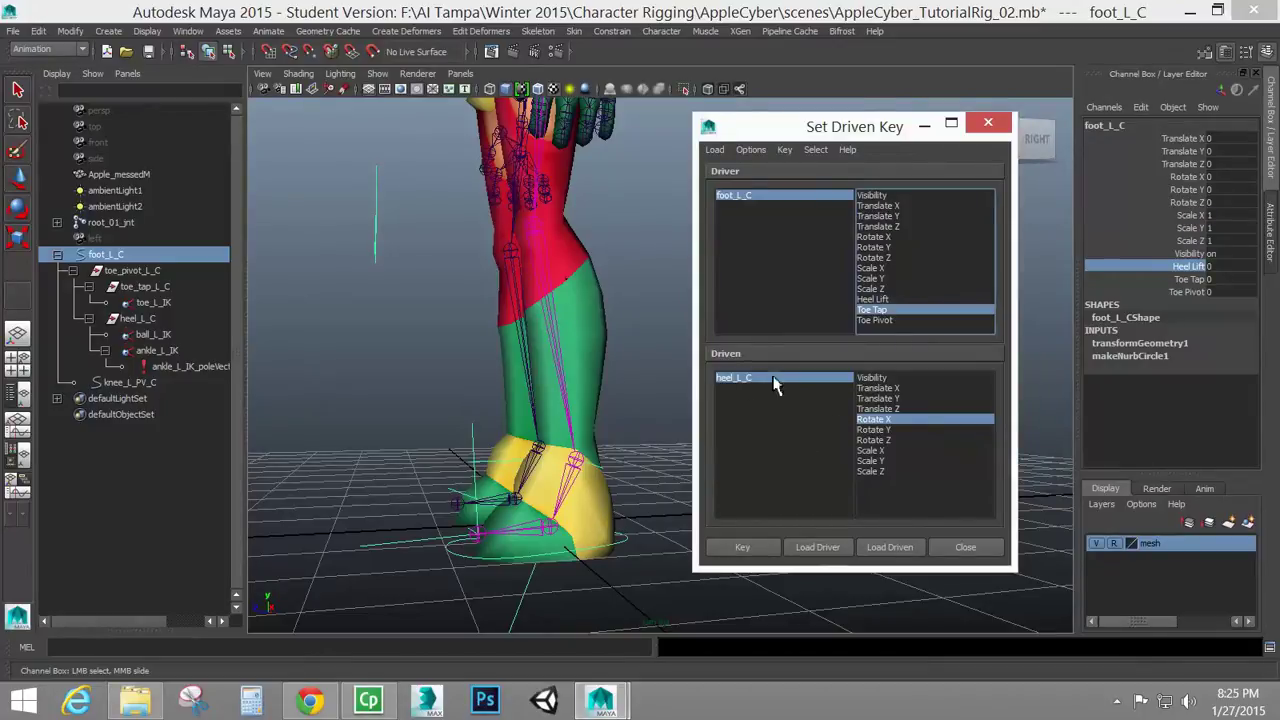
pyautogui.click(150, 288)
pyautogui.press('e')
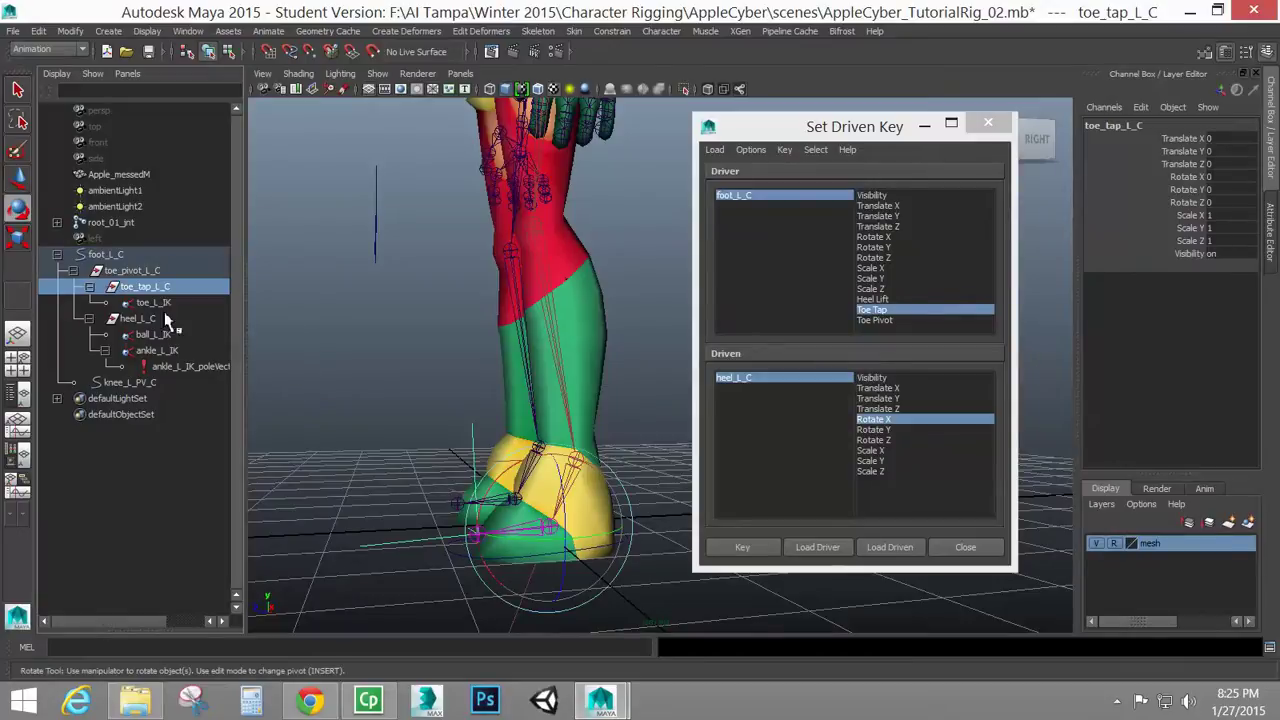
pyautogui.click(493, 484)
pyautogui.moveTo(493, 484); pyautogui.dragTo(530, 462)
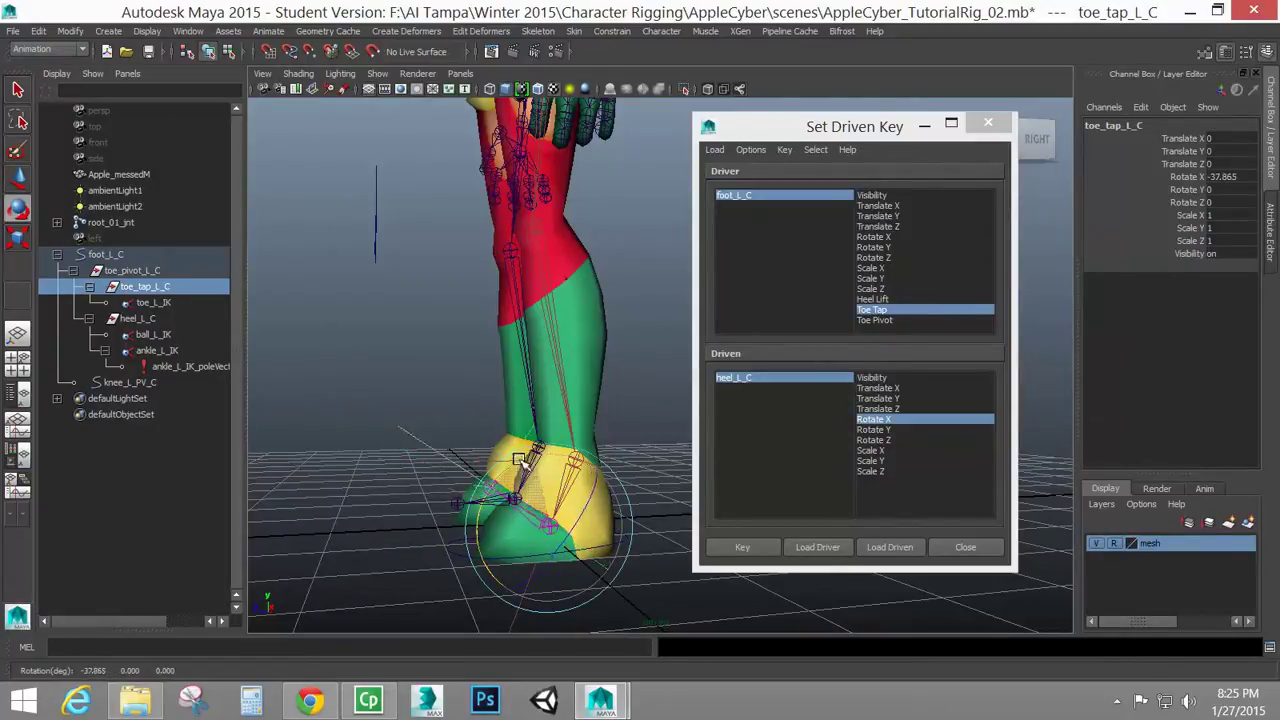
pyautogui.moveTo(530, 462); pyautogui.dragTo(457, 448)
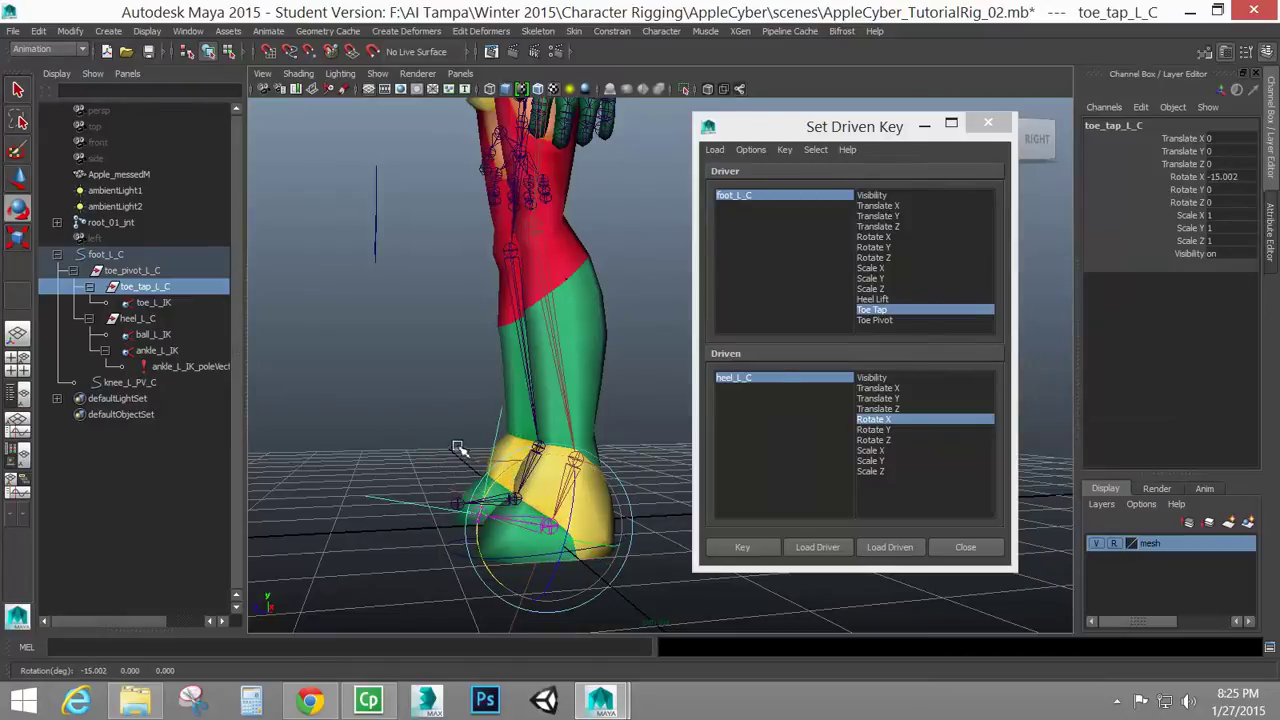
pyautogui.hotkey('ctrl', 'z')
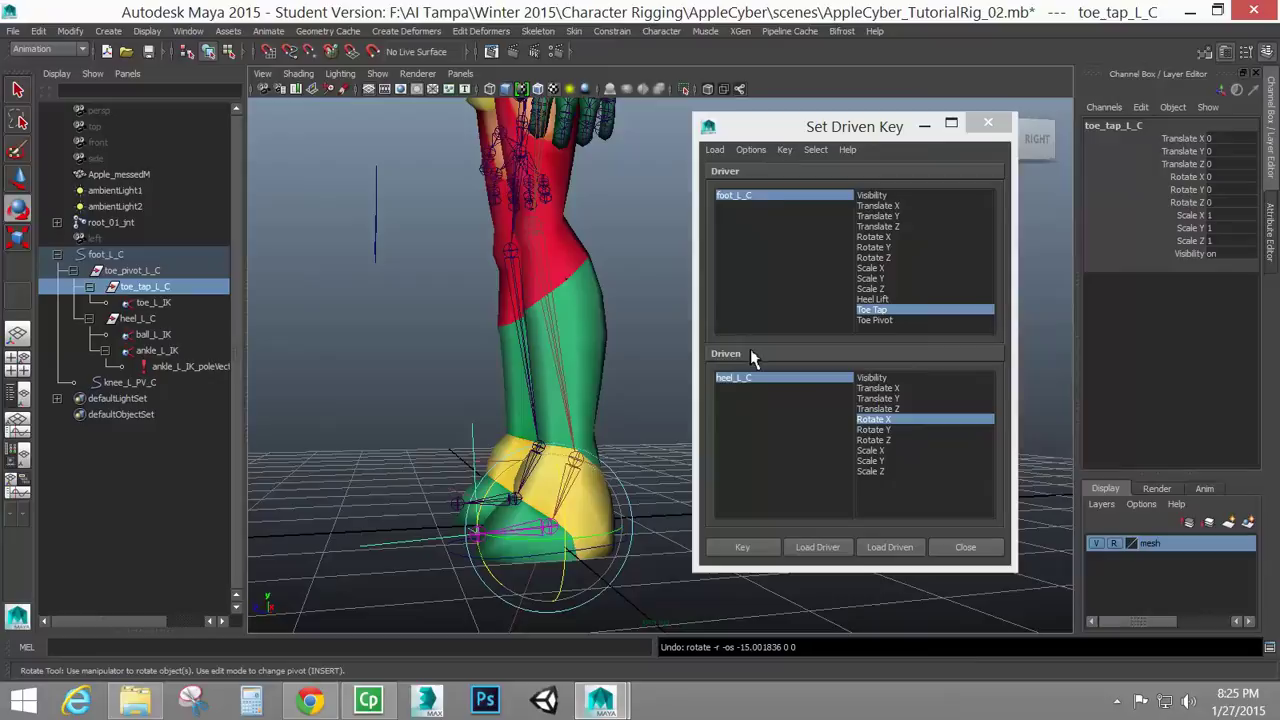
# Set a rest key at Toe Tap 0 and reselect foot_L_C and heel_L_C
pyautogui.click(745, 550)
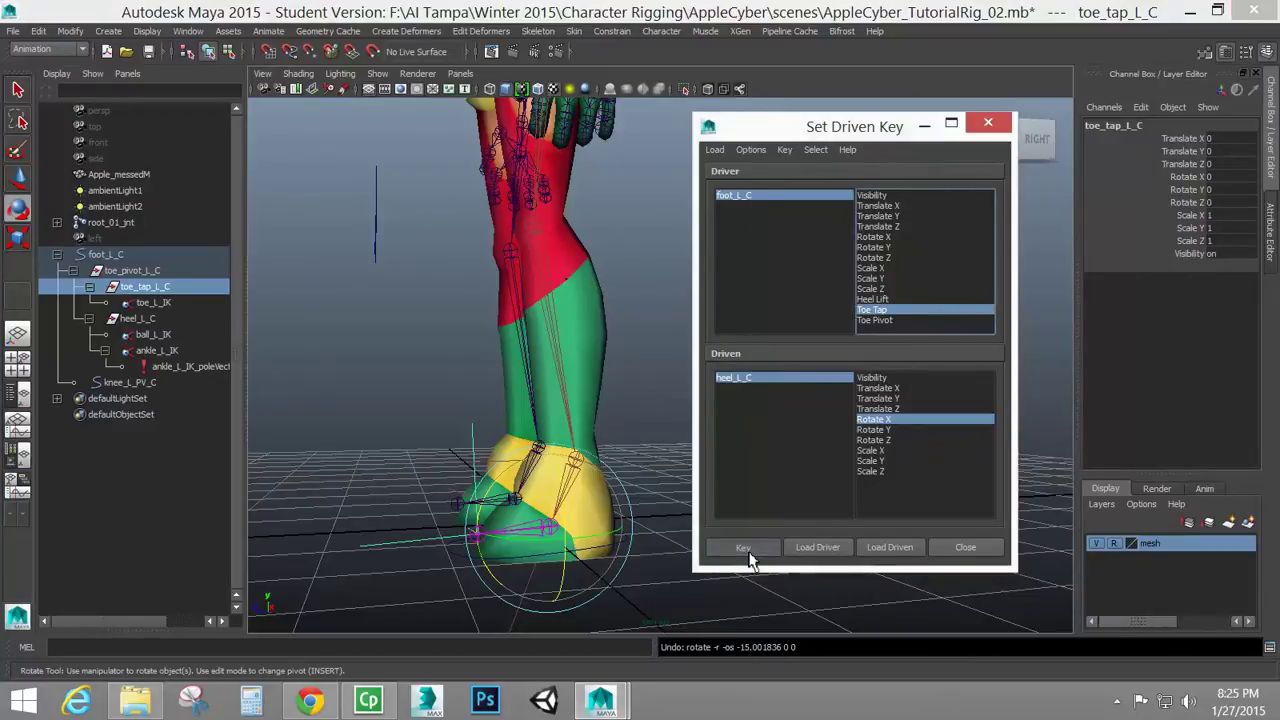
pyautogui.click(744, 198)
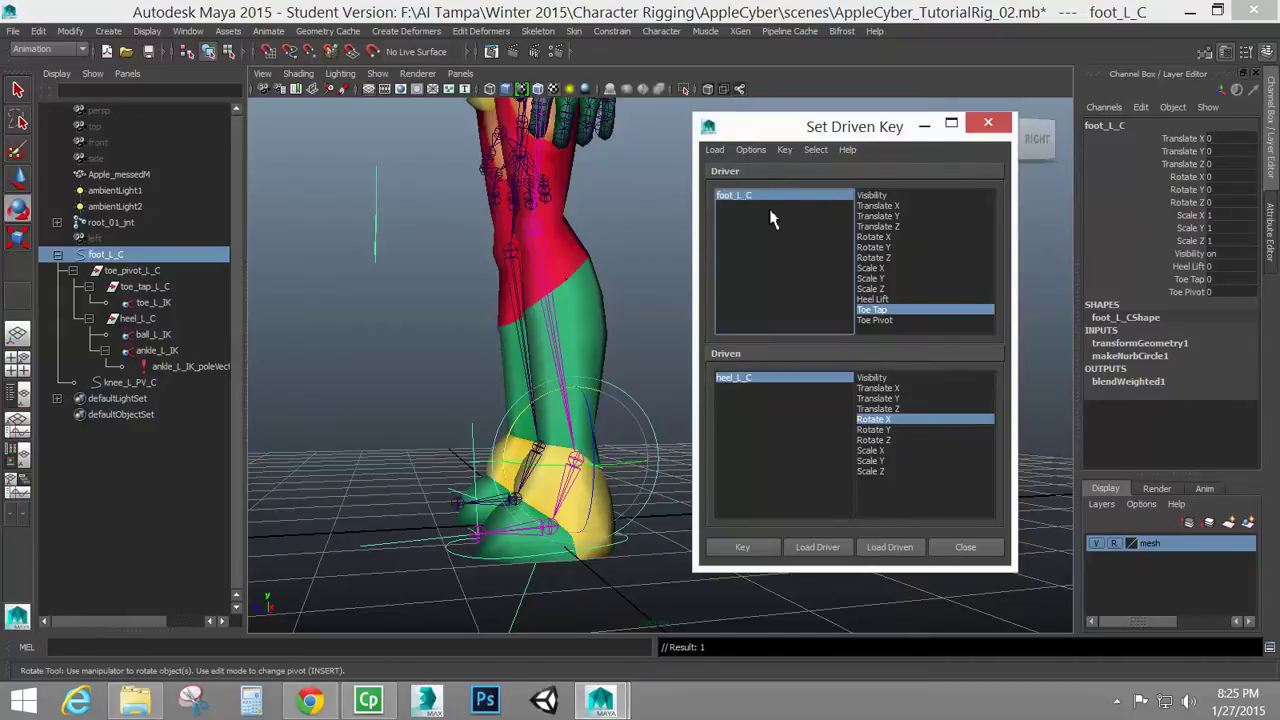
pyautogui.doubleClick(1216, 281)
pyautogui.write('5')
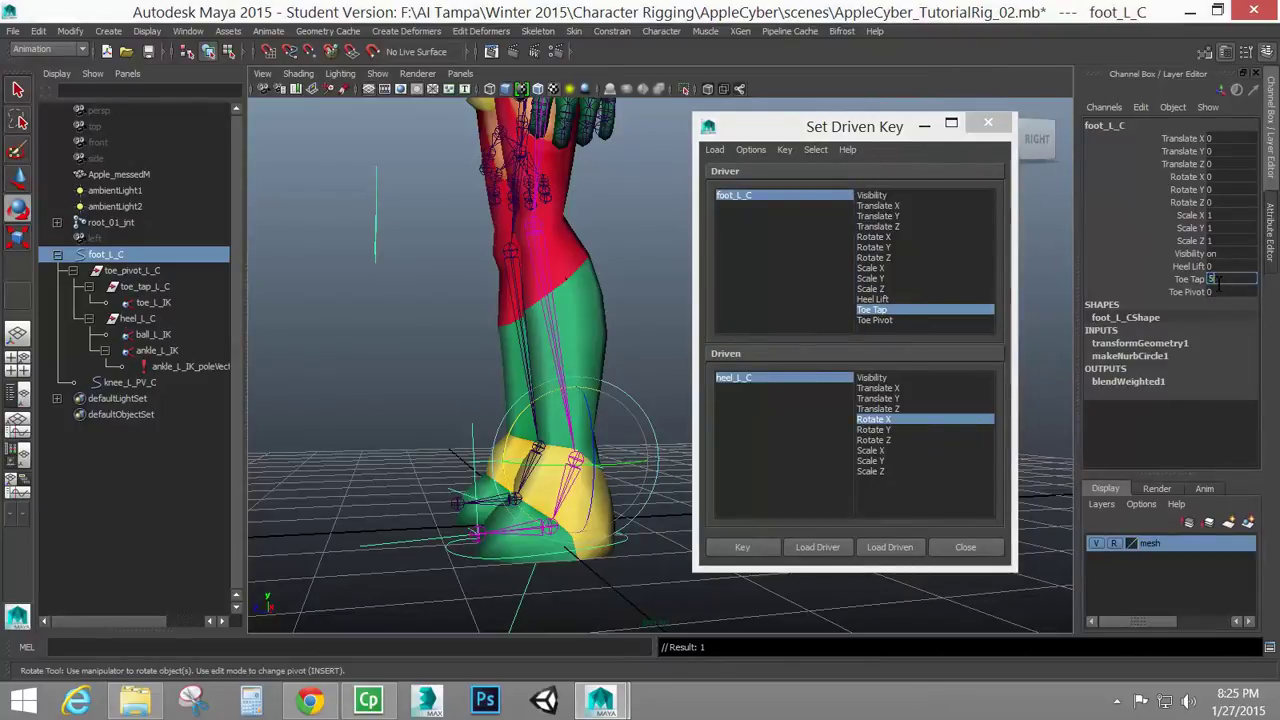
pyautogui.click(754, 388)
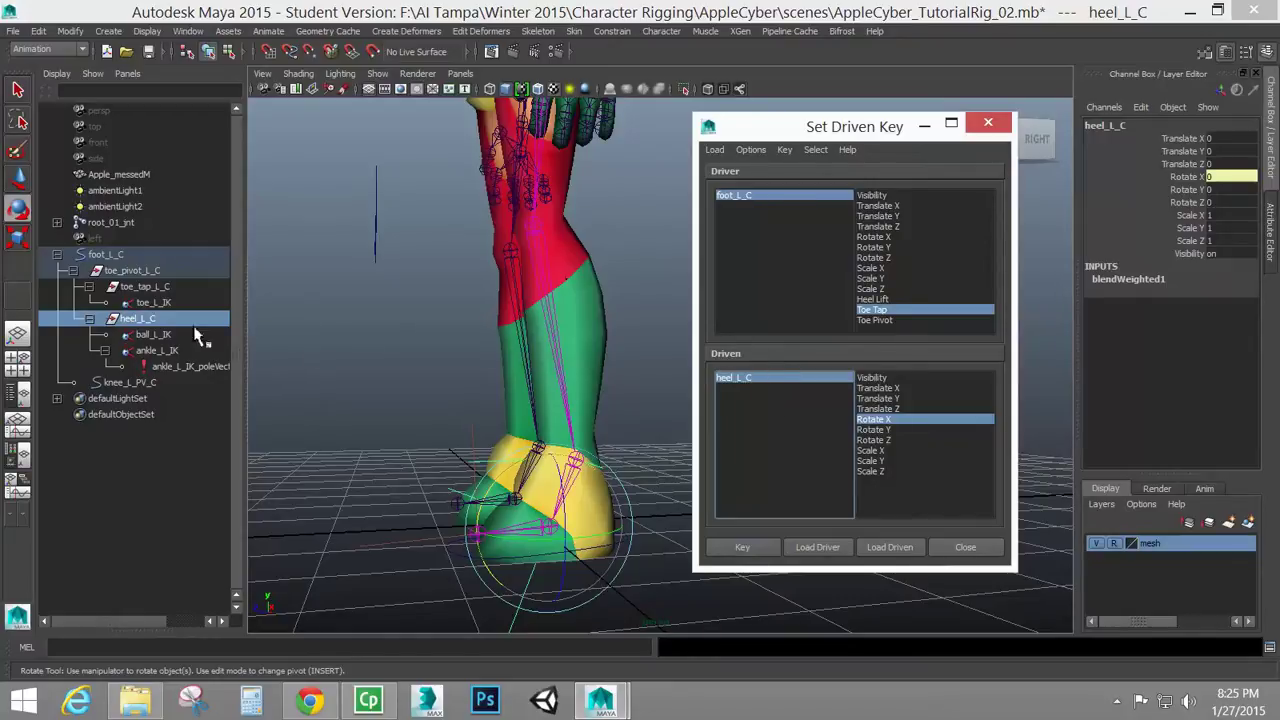
# Load toe_tap_L_C as driven on Rotate X and key its rest pose at Toe Tap 0
pyautogui.click(144, 286)
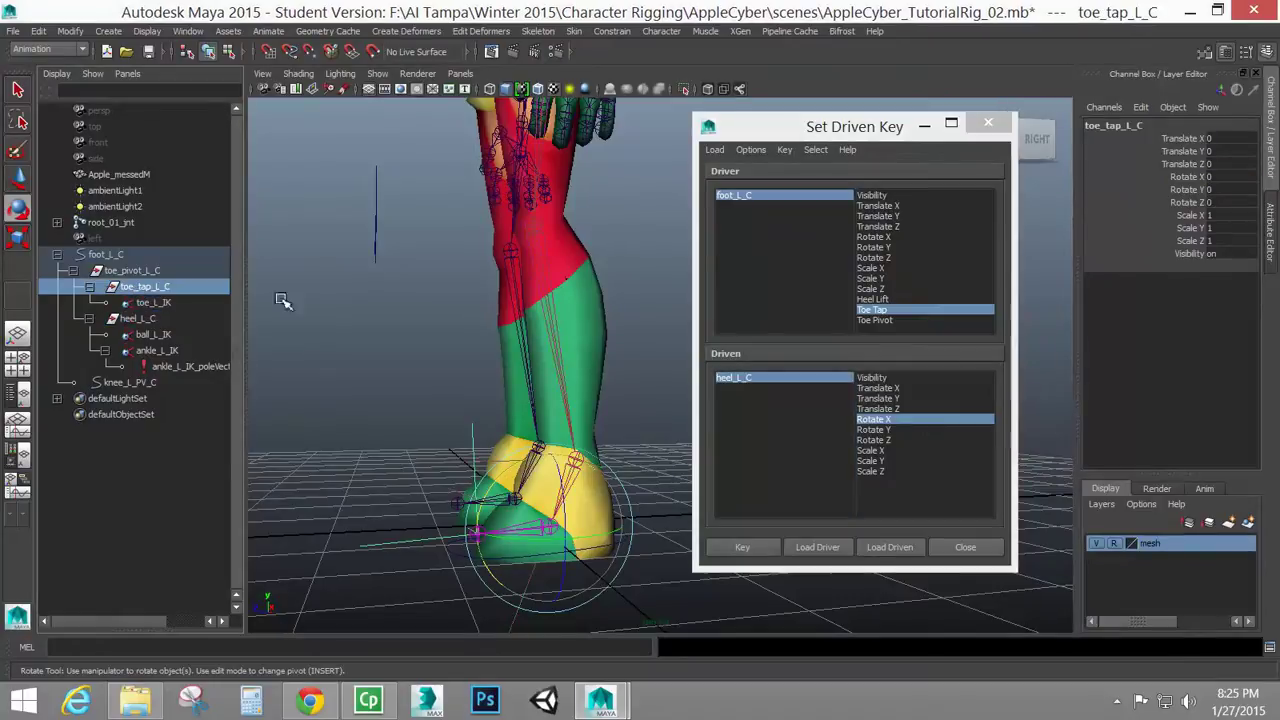
pyautogui.click(892, 549)
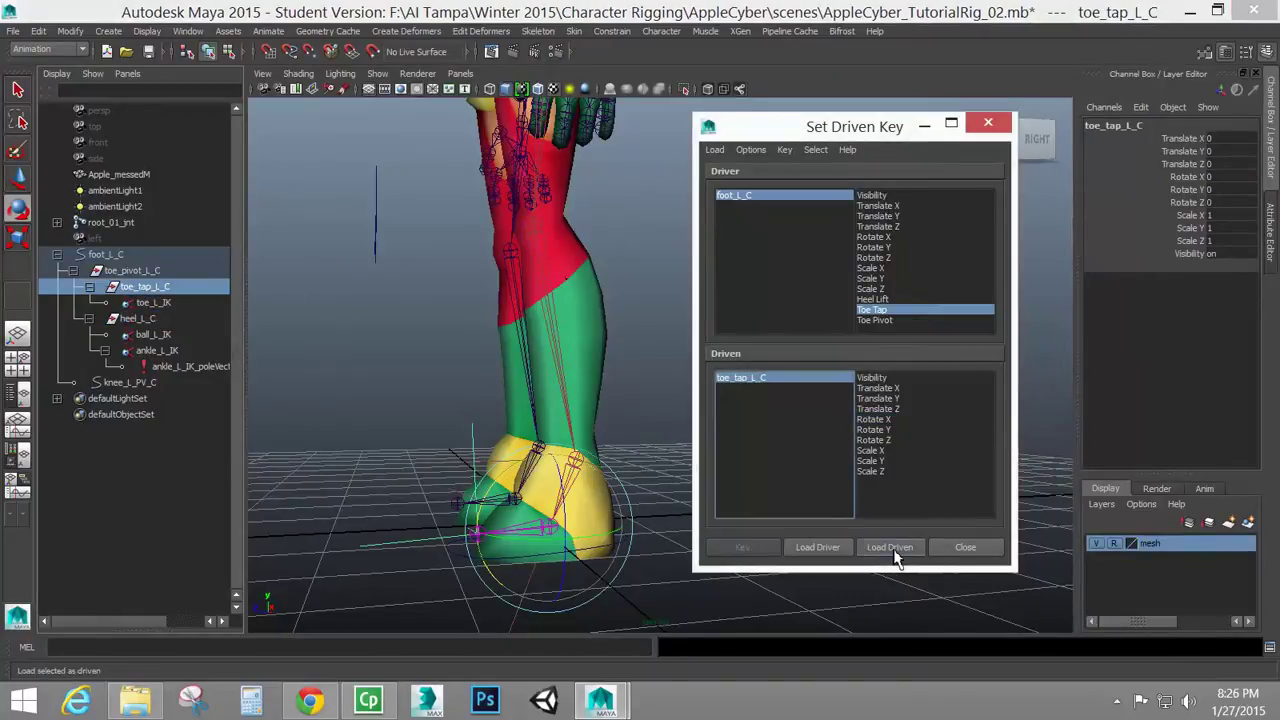
pyautogui.click(735, 196)
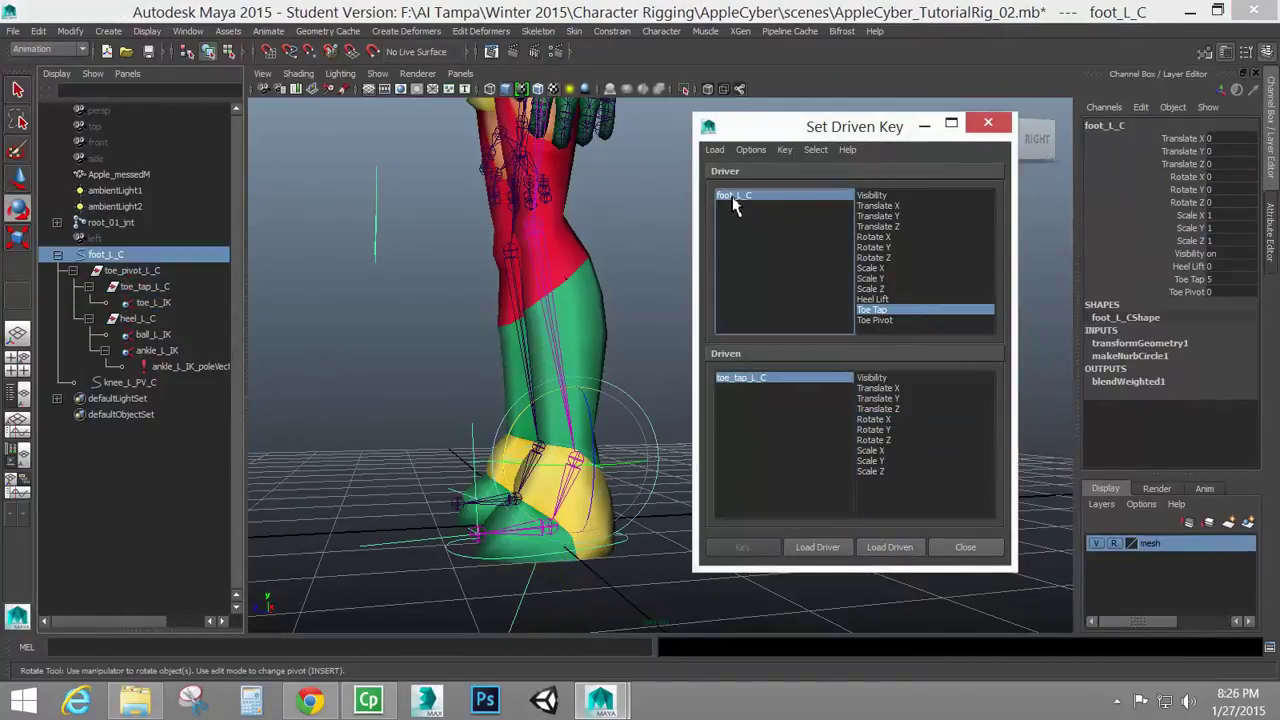
pyautogui.click(1212, 279)
pyautogui.write('5')
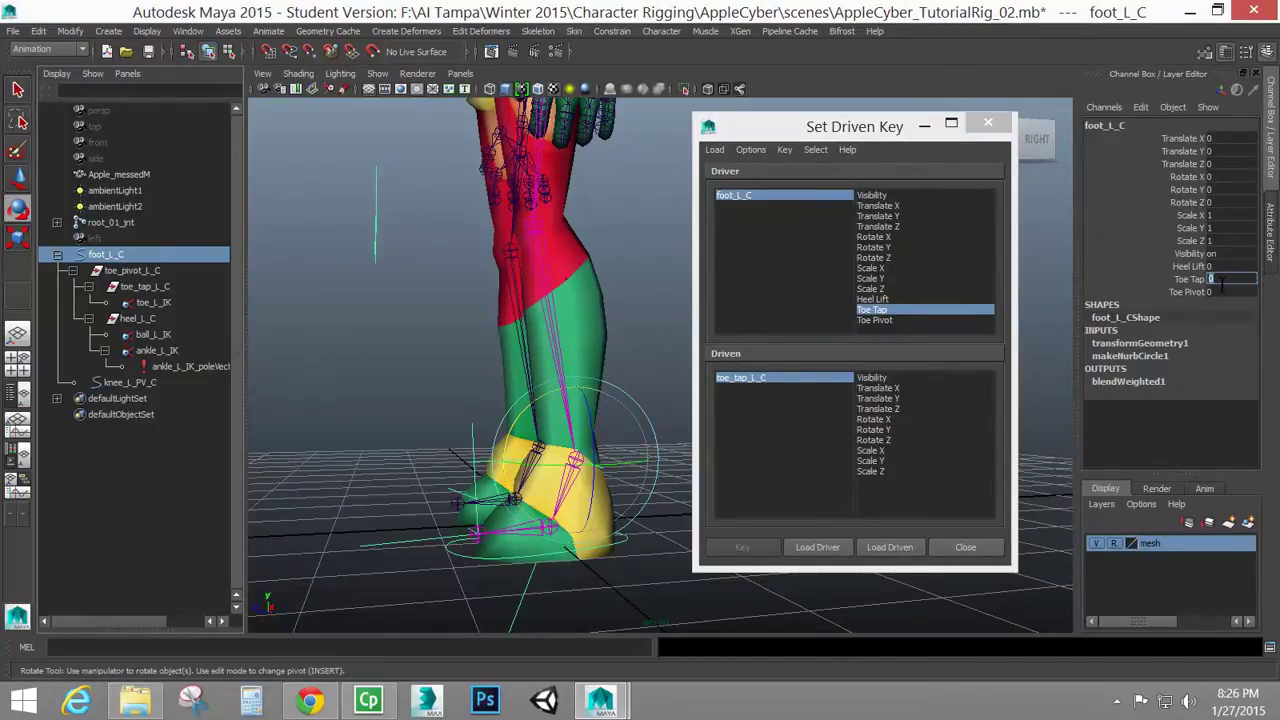
pyautogui.press('Return')
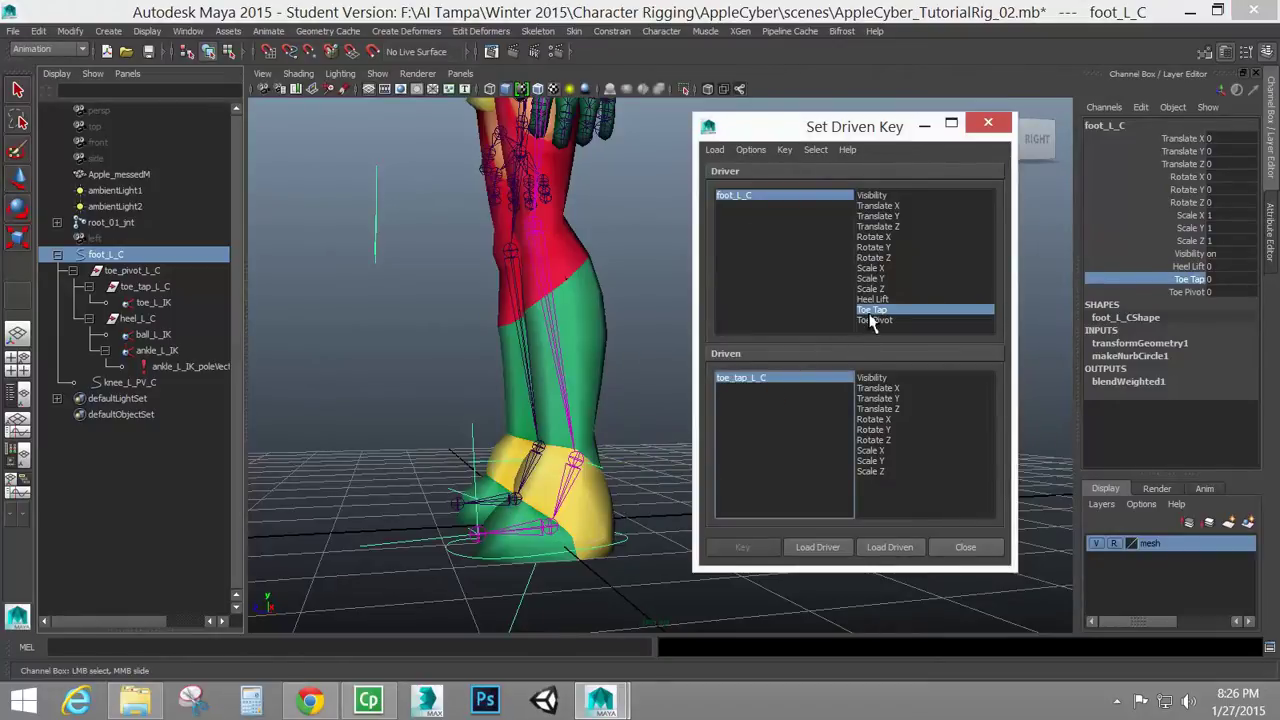
pyautogui.click(745, 382)
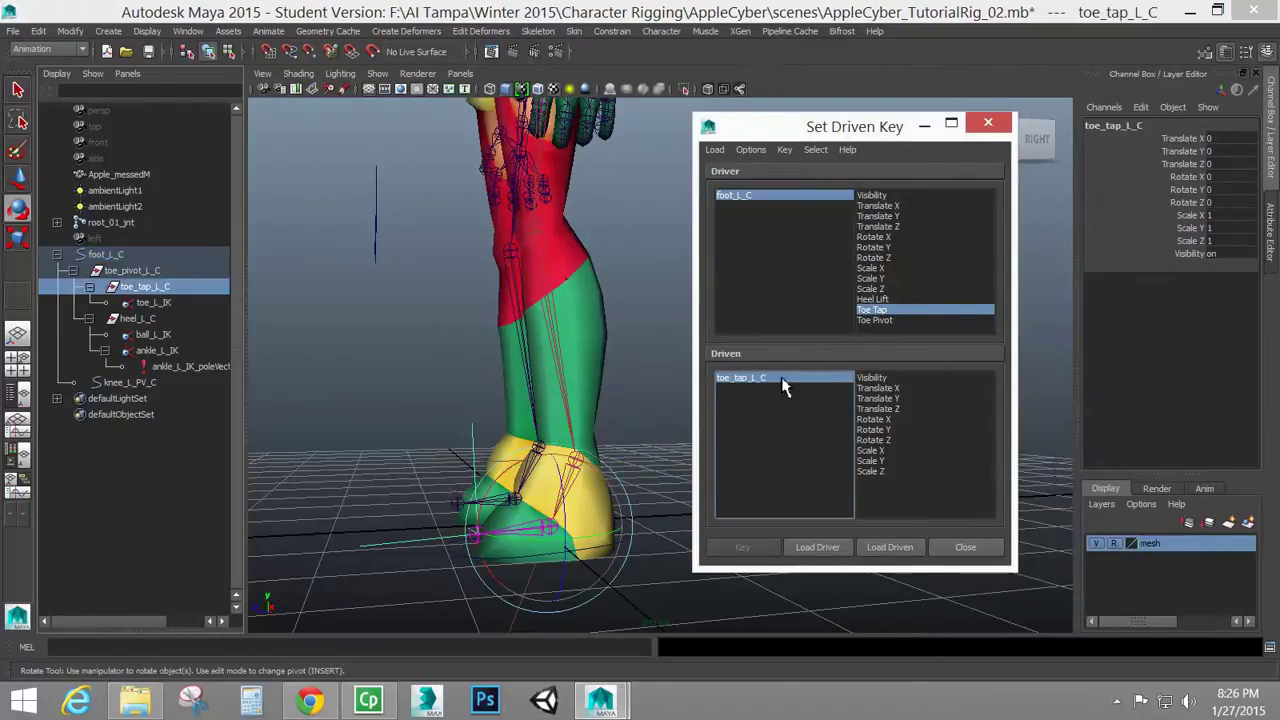
pyautogui.click(888, 419)
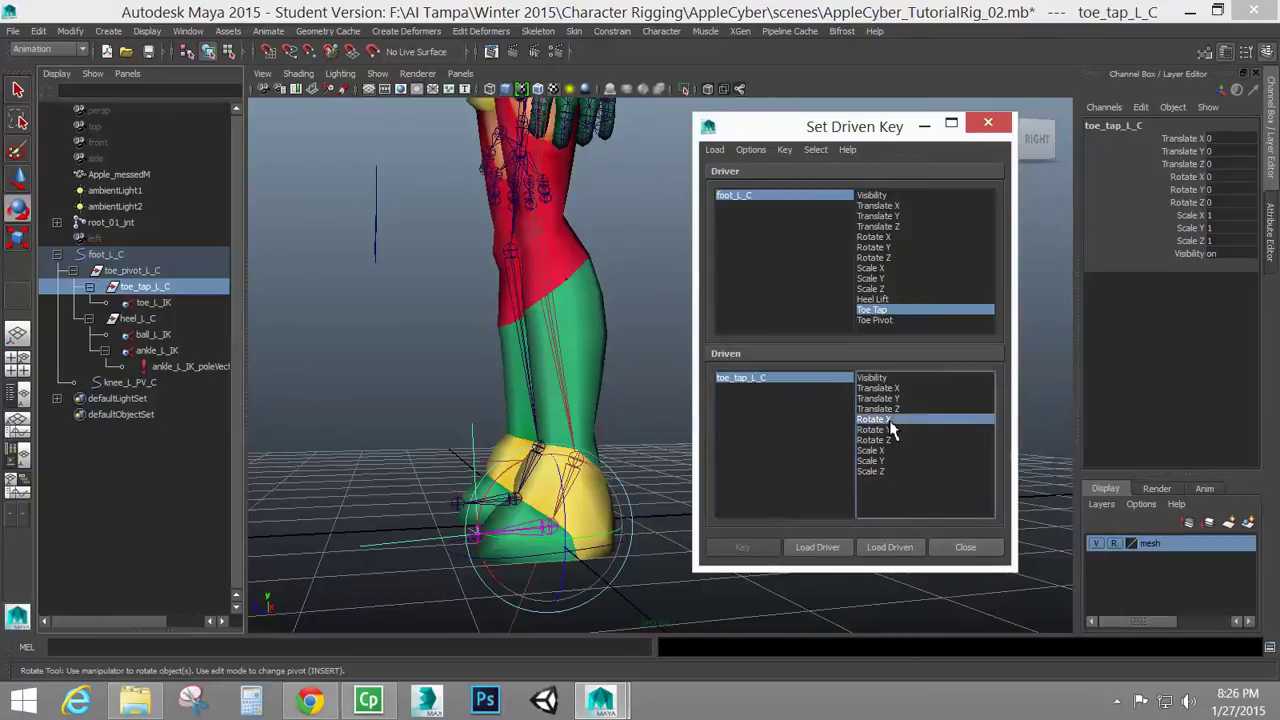
pyautogui.click(766, 554)
# Set Toe Tap to 5, rotate the toe to -43.994 in X, and key it
pyautogui.click(775, 200)
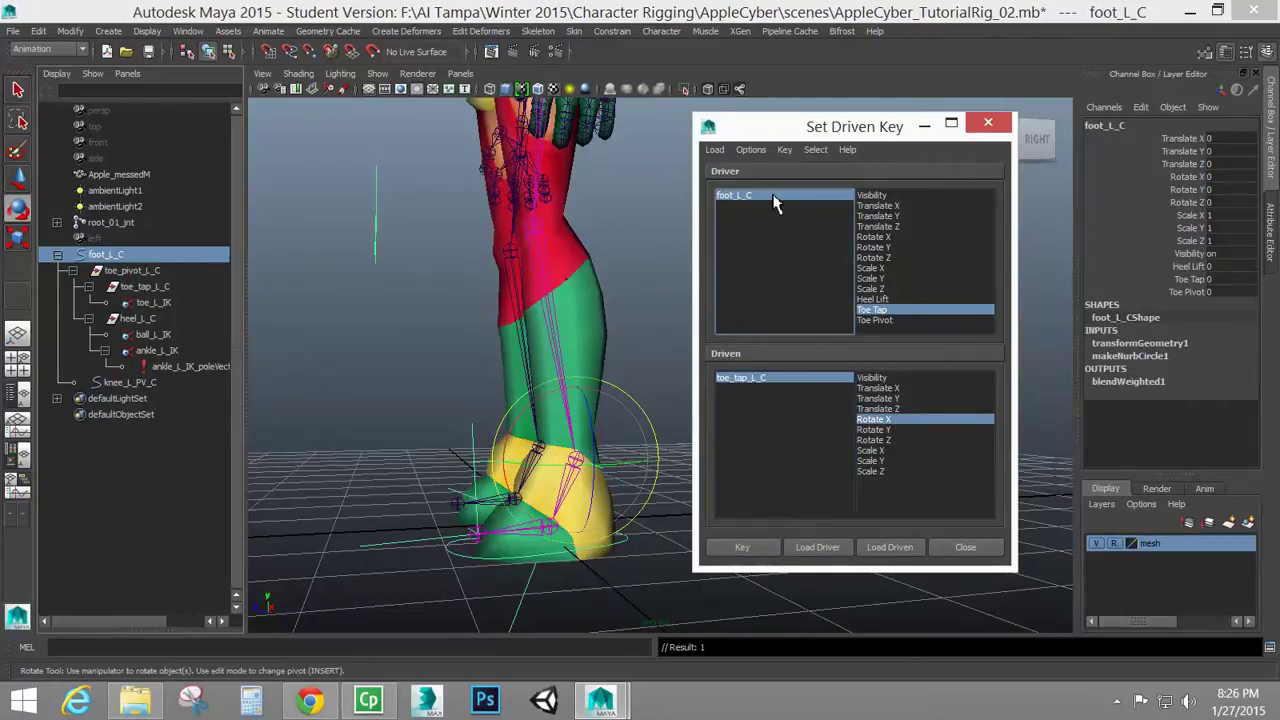
pyautogui.click(1188, 279)
pyautogui.write('5')
pyautogui.press('Return')
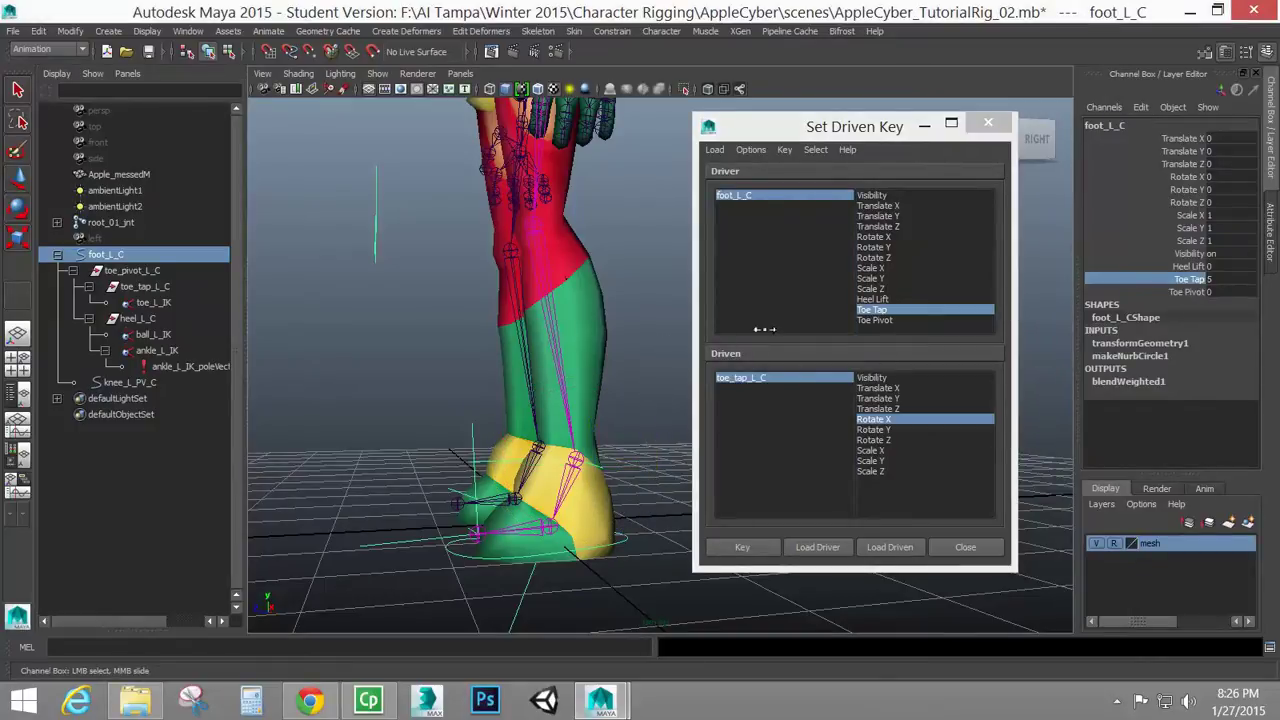
pyautogui.click(740, 378)
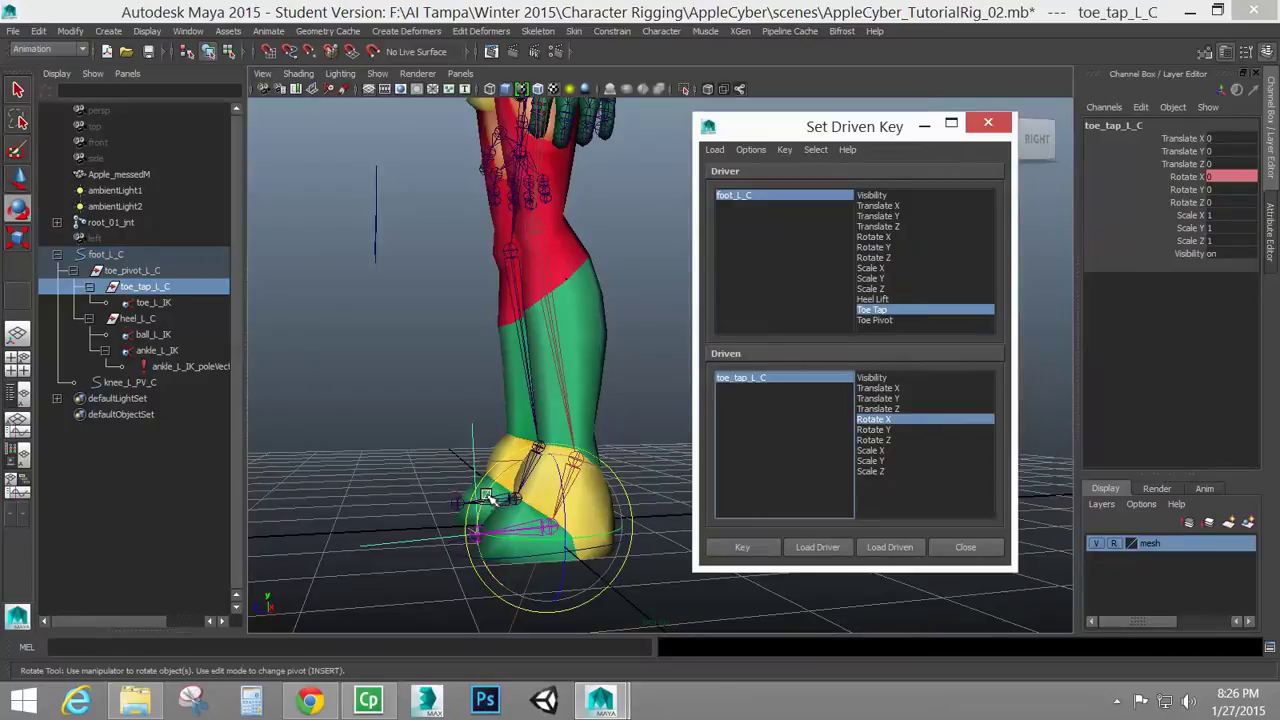
pyautogui.moveTo(499, 497); pyautogui.dragTo(537, 466)
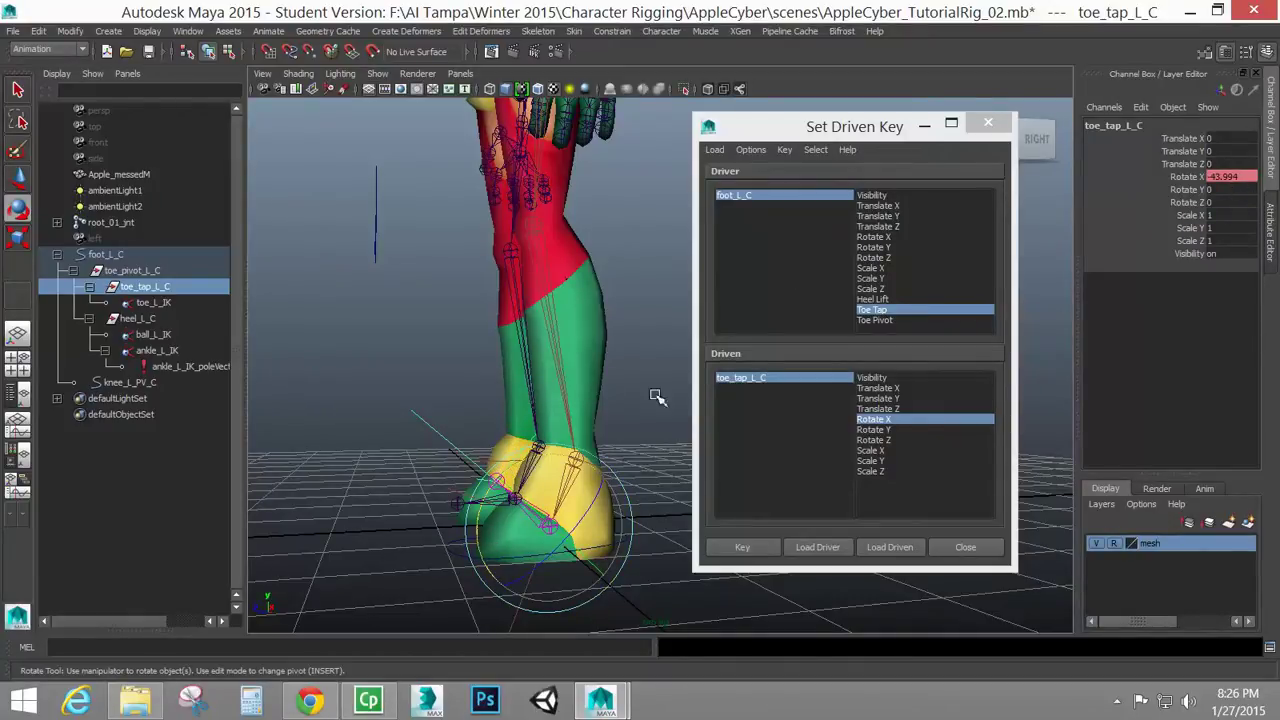
pyautogui.click(742, 548)
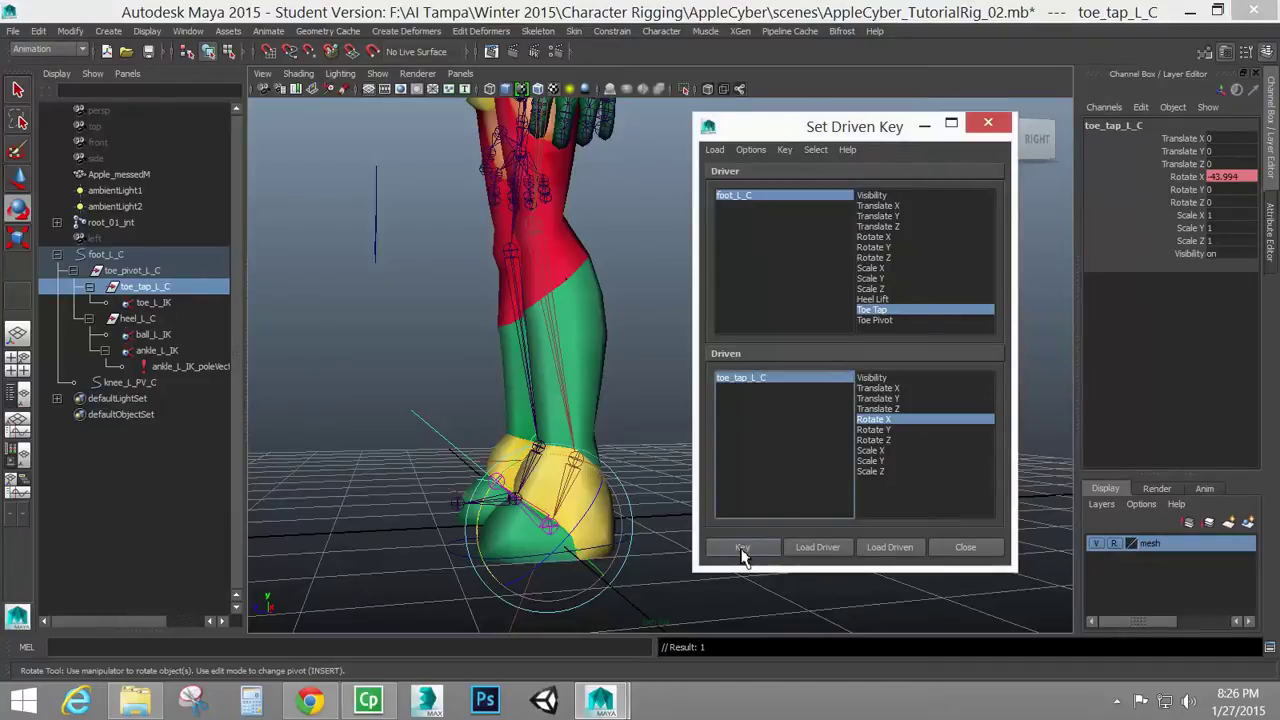
# Adjust Toe Tap, rotate toe_tap_L_C to about 49.6 degrees in X, and key it
pyautogui.click(741, 200)
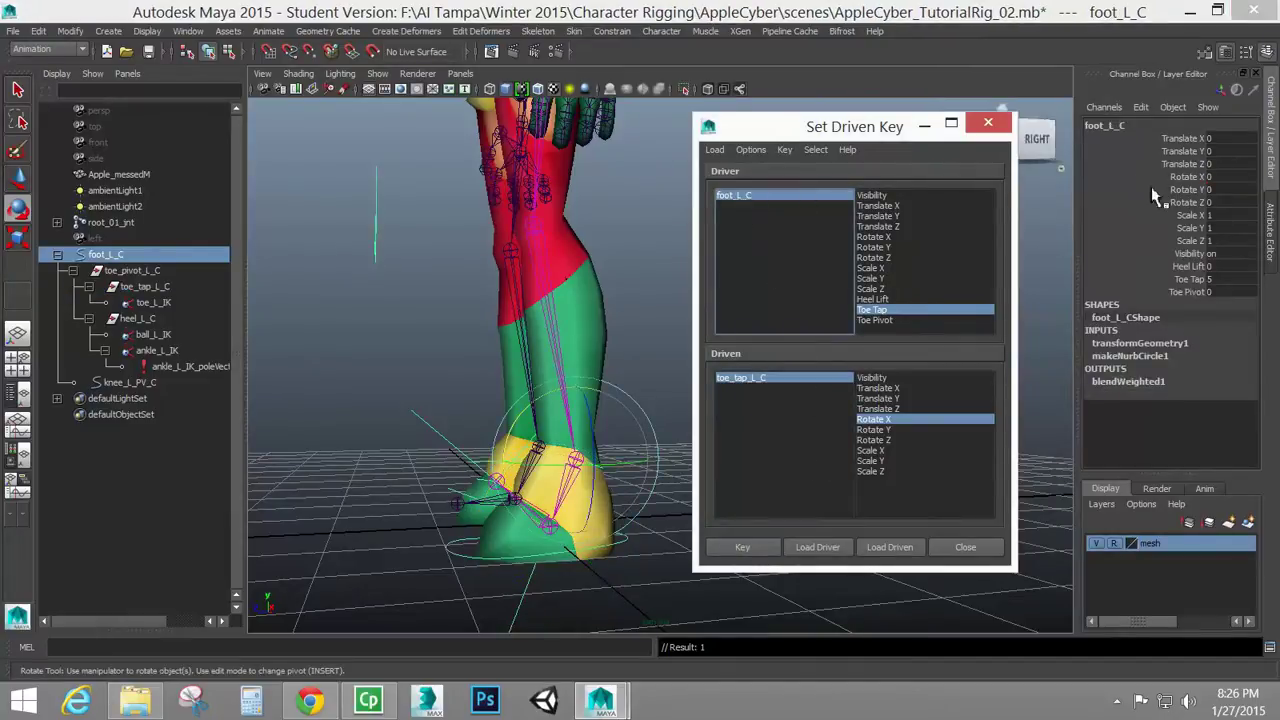
pyautogui.click(1189, 280)
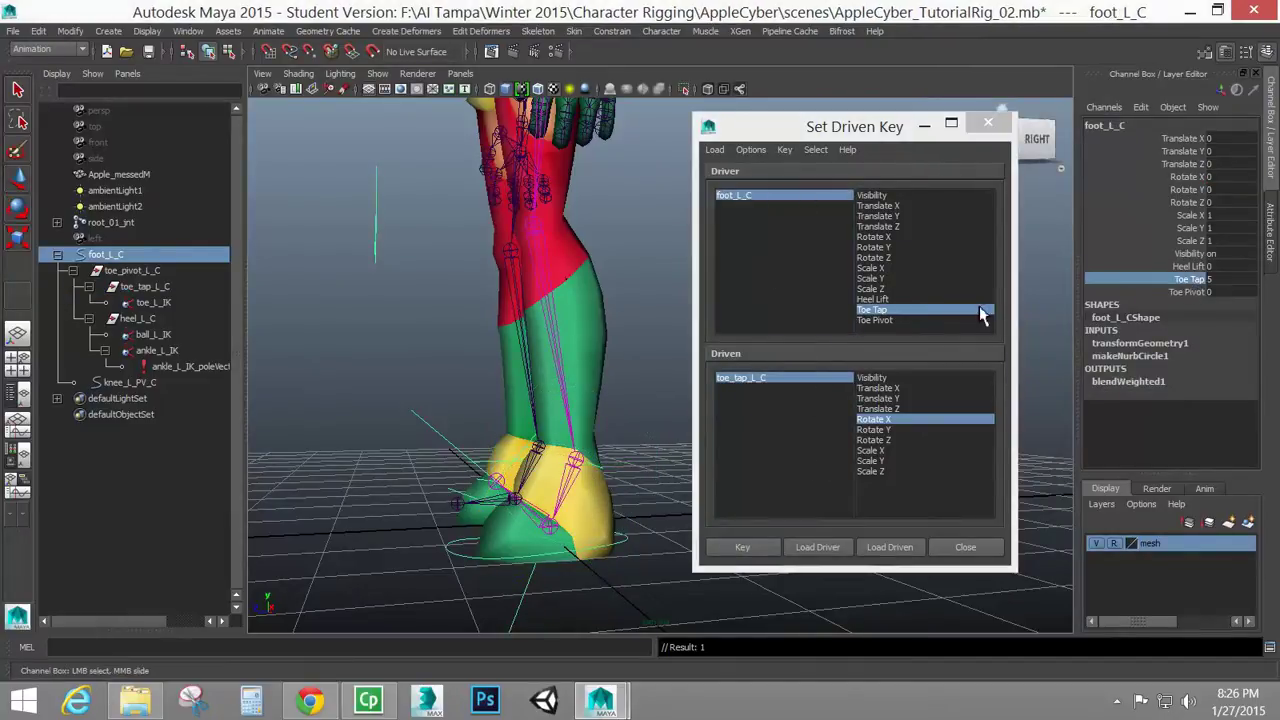
pyautogui.moveTo(657, 285)
pyautogui.mouseDown(button='middle')
pyautogui.moveTo(595, 263)
pyautogui.moveTo(697, 268)
pyautogui.moveTo(513, 280)
pyautogui.mouseUp(button='middle')
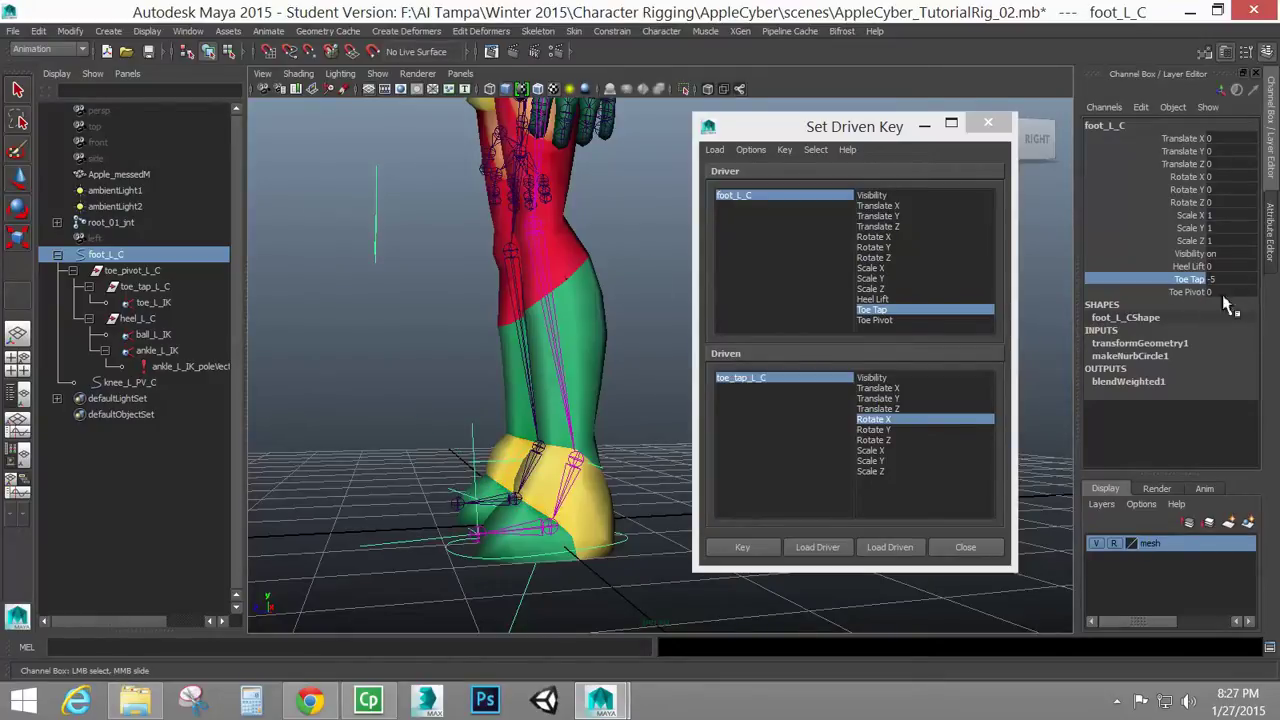
pyautogui.click(772, 392)
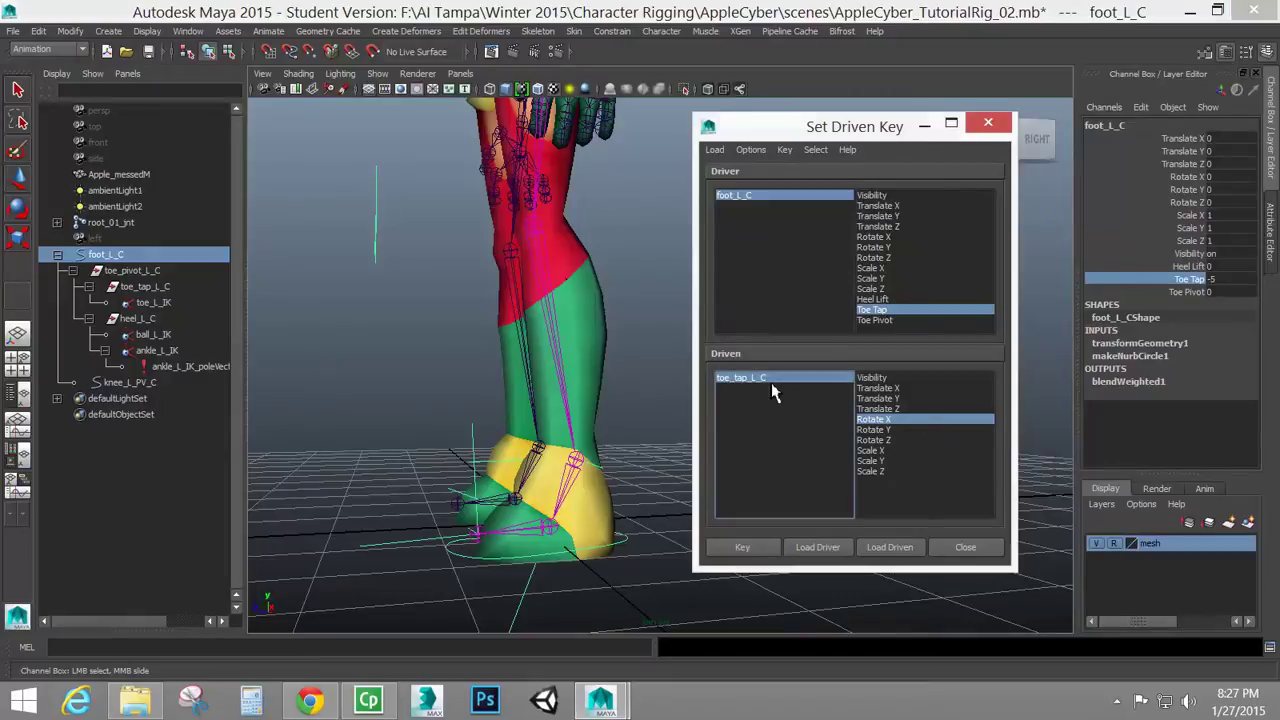
pyautogui.click(767, 385)
pyautogui.press('e')
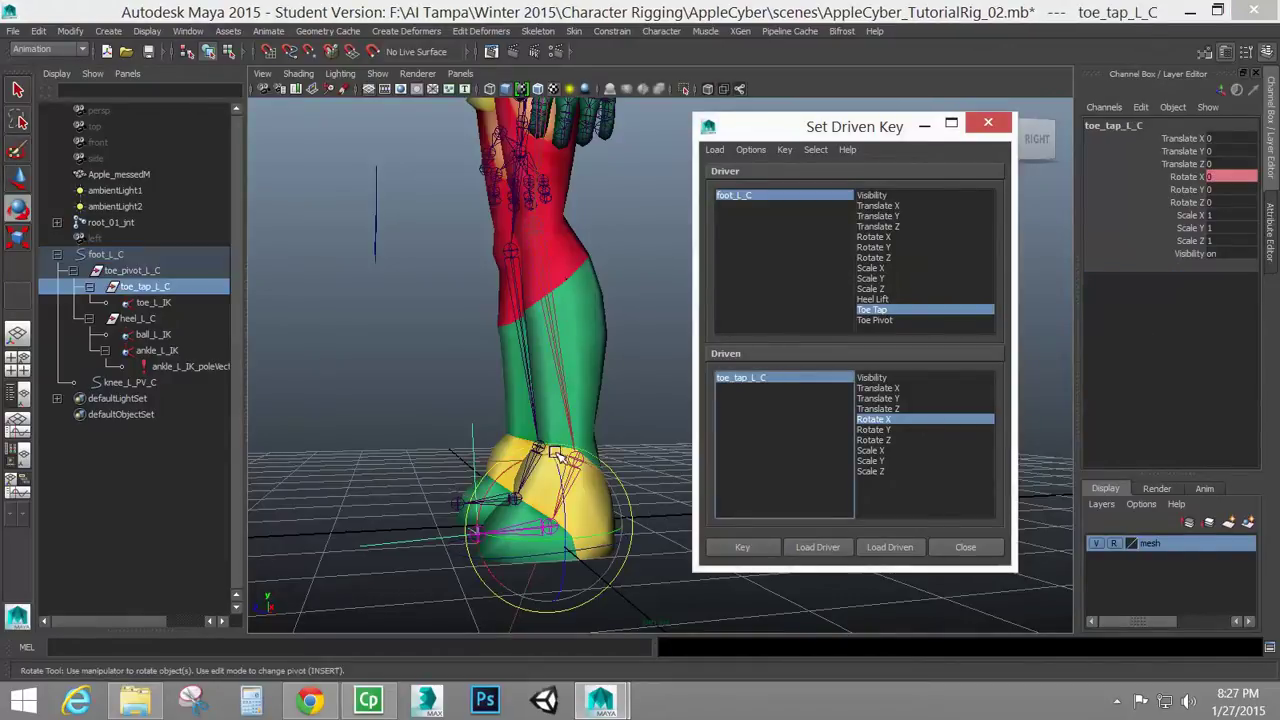
pyautogui.moveTo(517, 468)
pyautogui.mouseDown()
pyautogui.moveTo(479, 540)
pyautogui.moveTo(430, 462)
pyautogui.moveTo(451, 486)
pyautogui.moveTo(437, 512)
pyautogui.moveTo(448, 480)
pyautogui.moveTo(484, 498)
pyautogui.moveTo(480, 522)
pyautogui.moveTo(458, 513)
pyautogui.mouseUp()
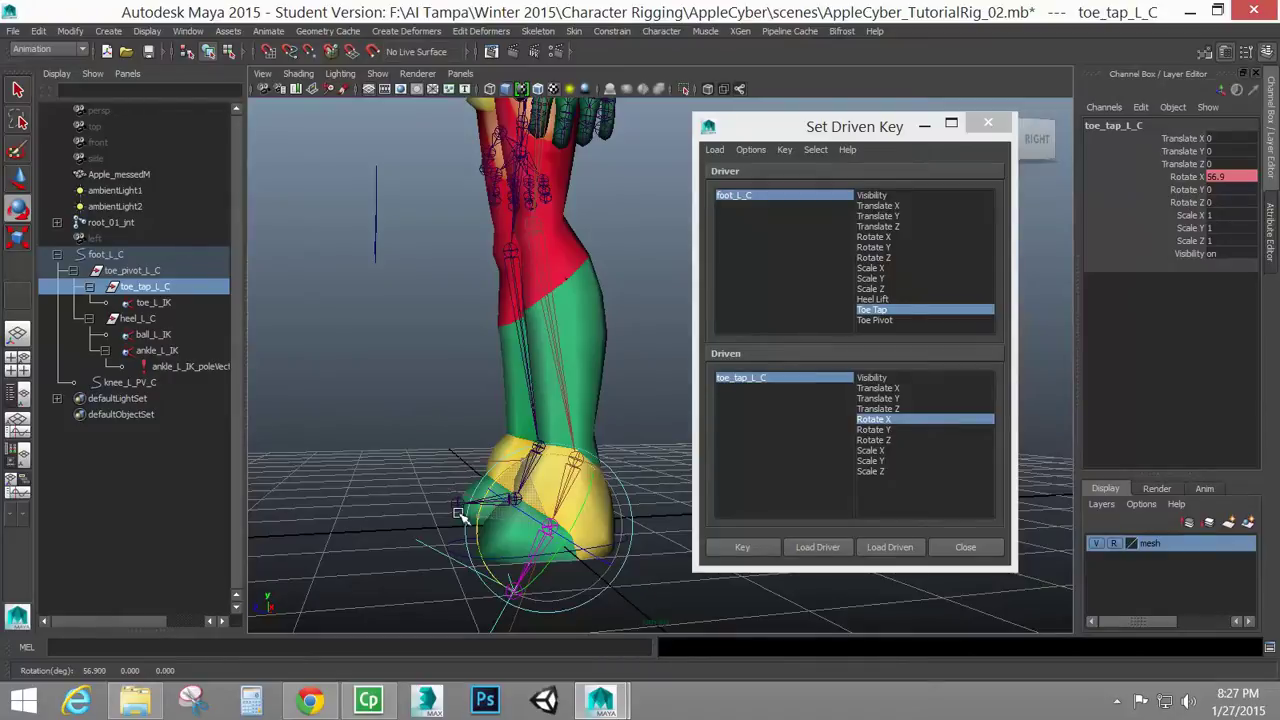
pyautogui.moveTo(458, 513); pyautogui.dragTo(427, 493)
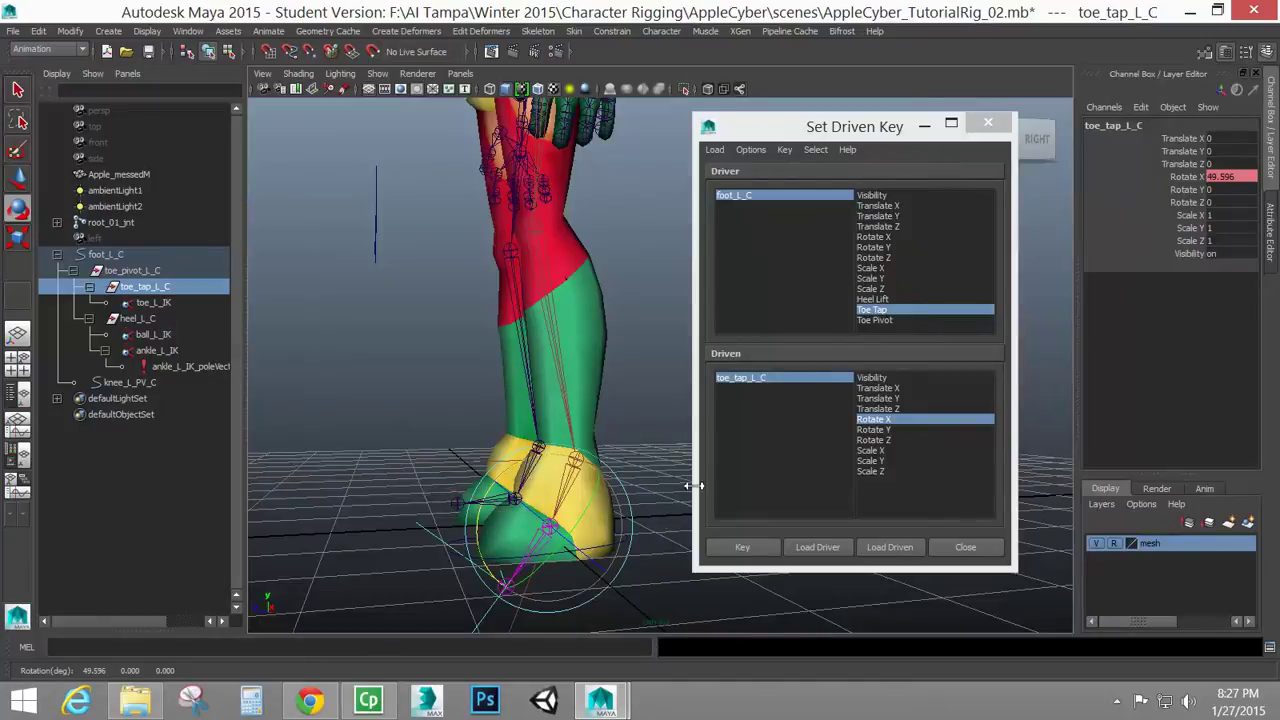
pyautogui.click(742, 547)
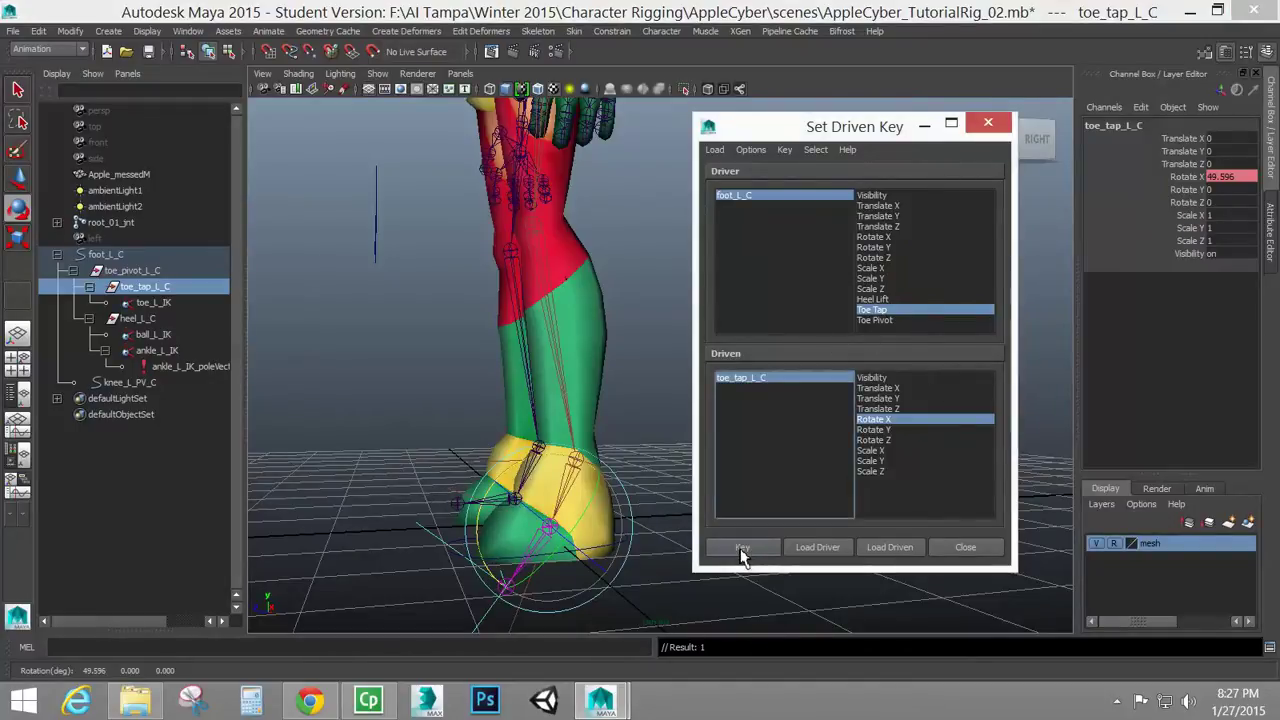
# Scrub foot_L_C's Toe Tap between -5 and 3 to test, then reset it to 0
pyautogui.click(742, 196)
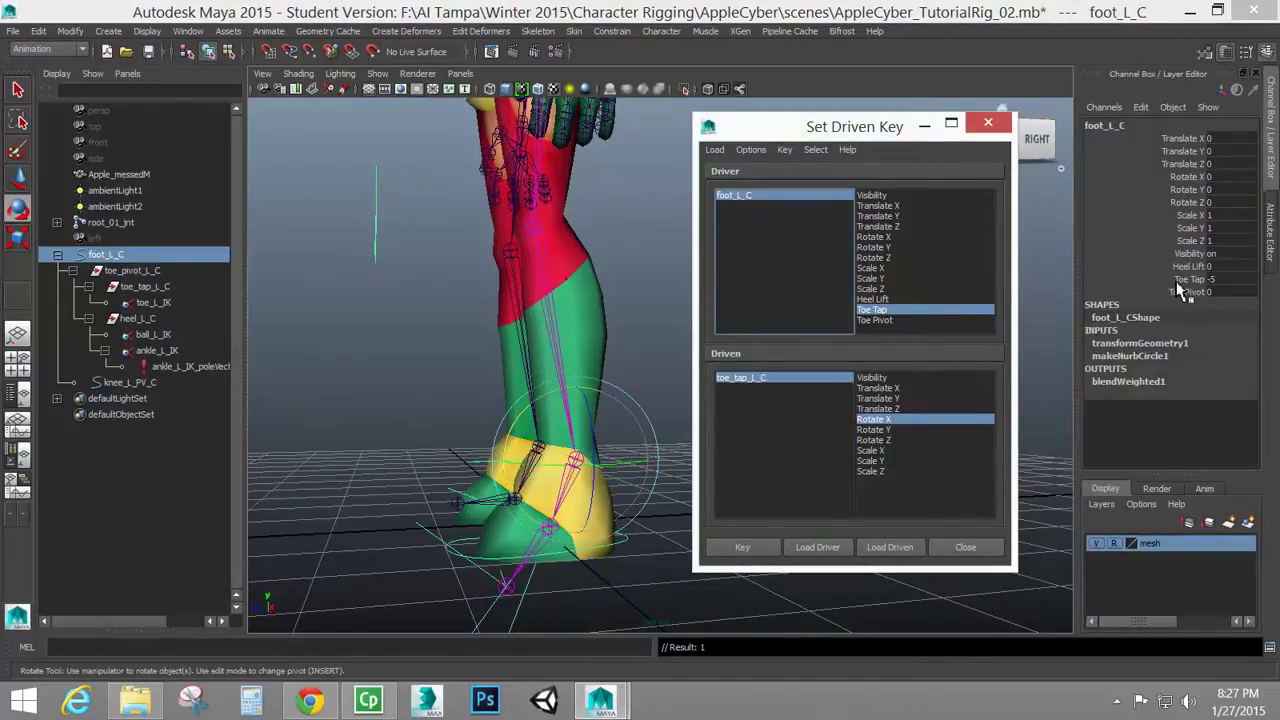
pyautogui.moveTo(630, 391)
pyautogui.mouseDown(button='middle')
pyautogui.moveTo(579, 399)
pyautogui.moveTo(834, 370)
pyautogui.mouseUp(button='middle')
pyautogui.moveTo(724, 370); pyautogui.dragTo(512, 395, button='middle')
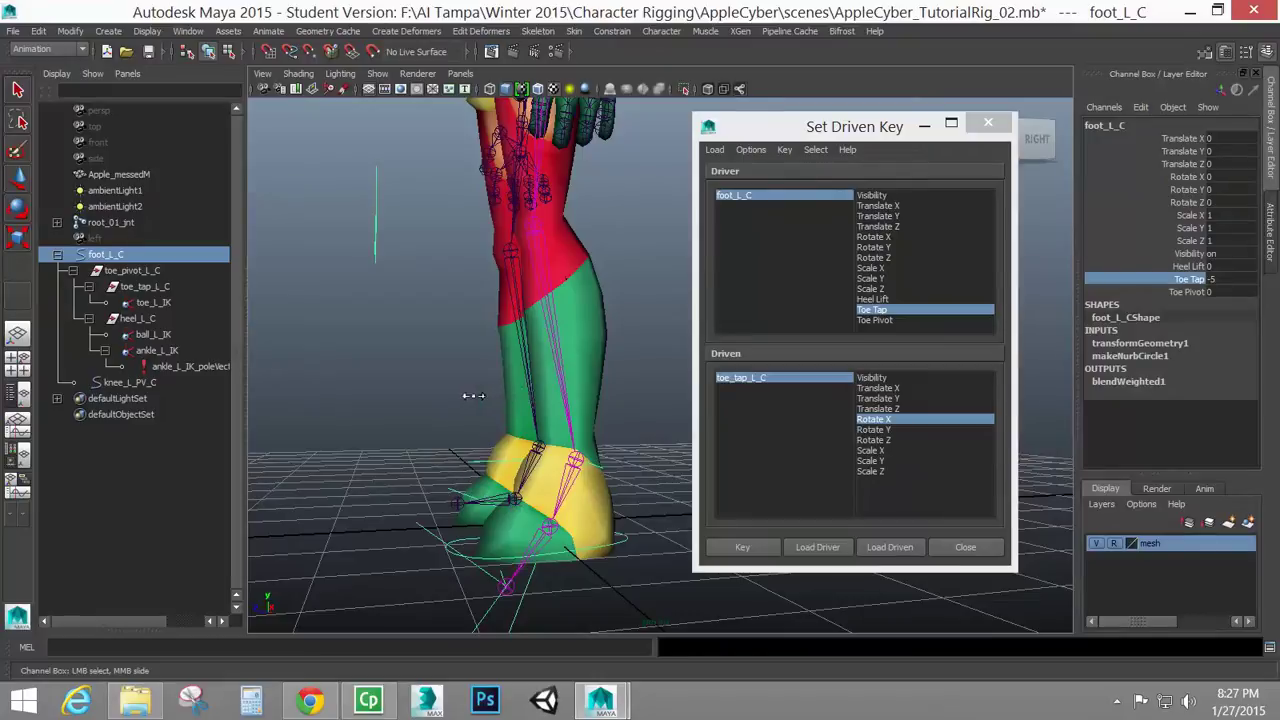
pyautogui.moveTo(595, 389)
pyautogui.mouseDown(button='middle')
pyautogui.moveTo(703, 393)
pyautogui.moveTo(658, 393)
pyautogui.mouseUp(button='middle')
pyautogui.moveTo(665, 387); pyautogui.dragTo(700, 390, button='middle')
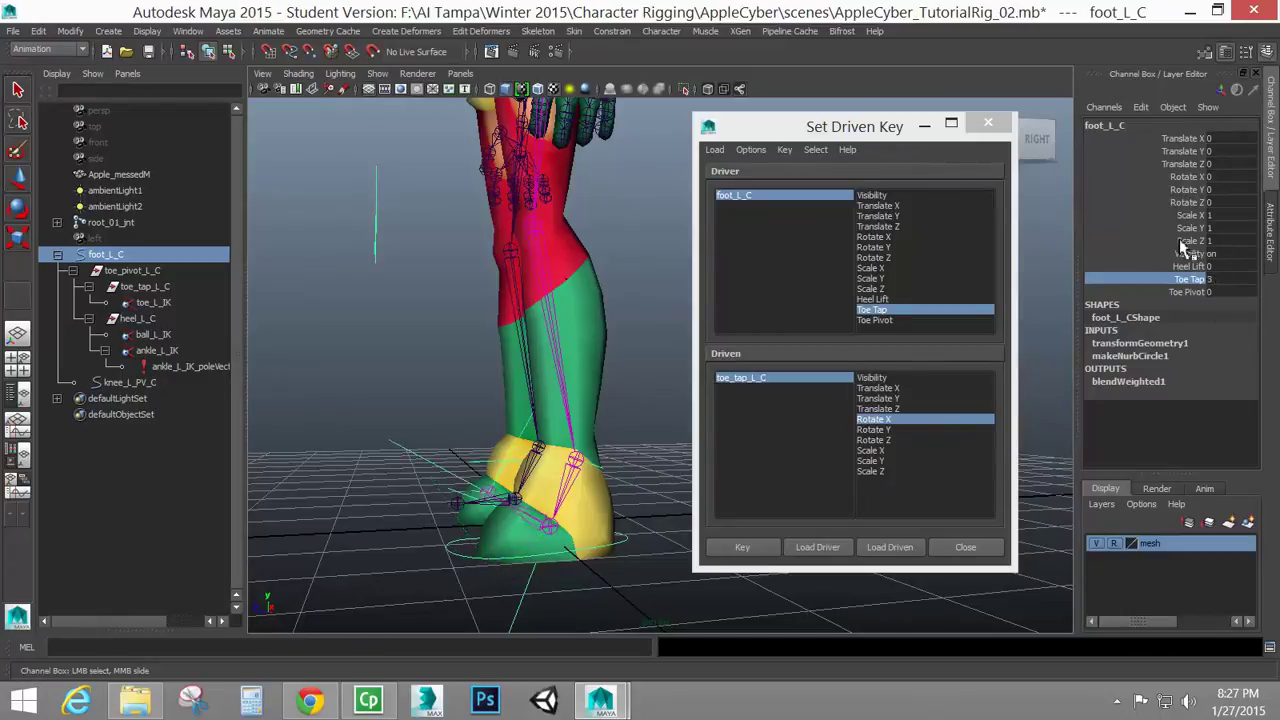
pyautogui.doubleClick(1210, 279)
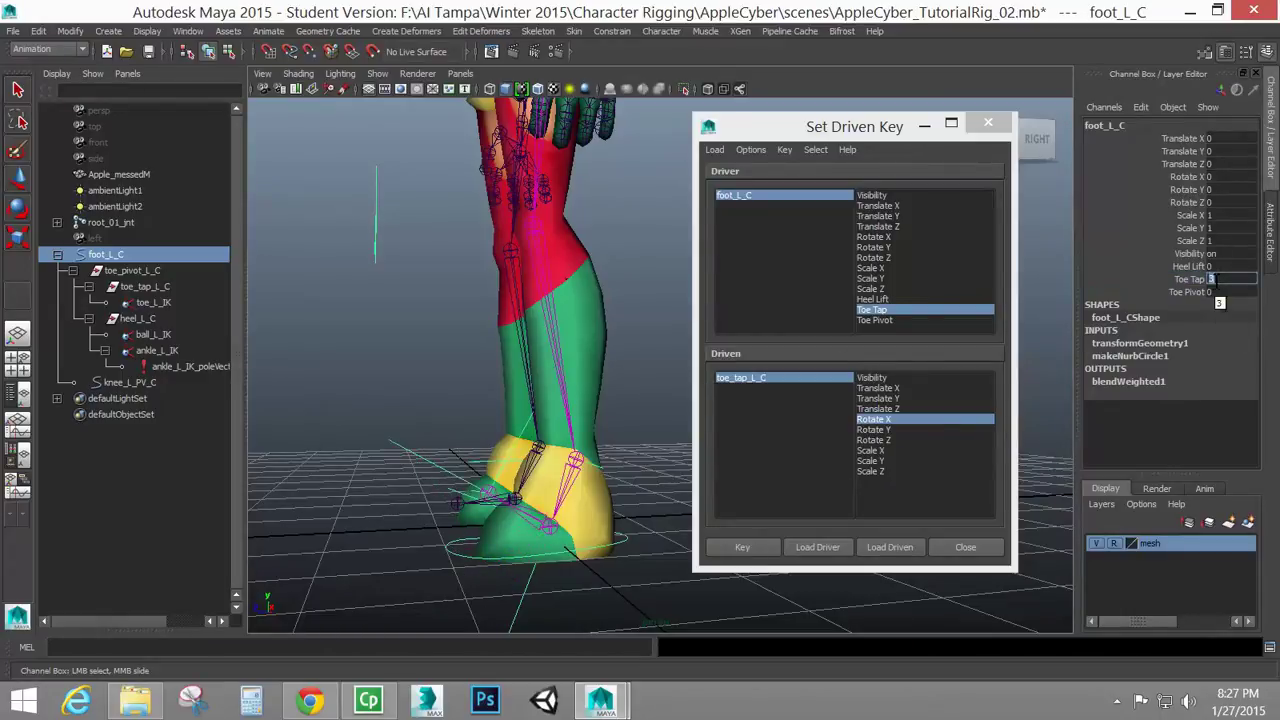
pyautogui.write('0')
pyautogui.press('Return')
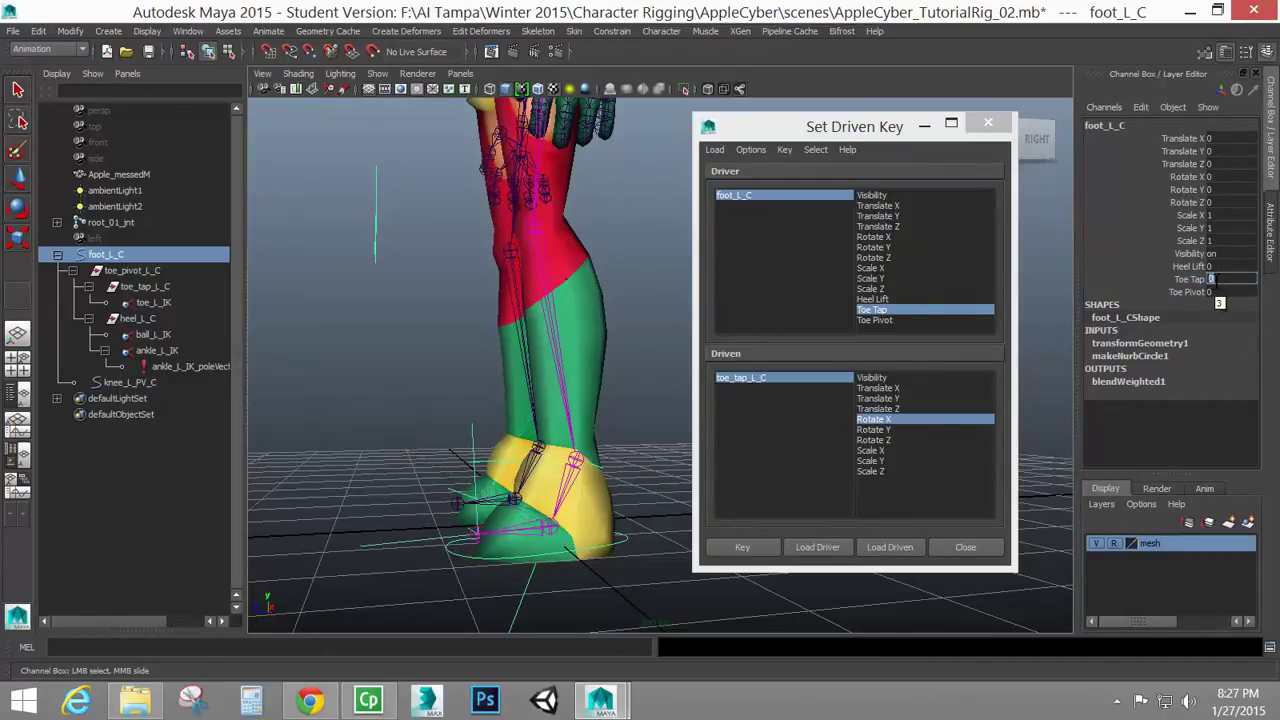
# Load toe_pivot_L_C as driven by Toe Pivot and key its Rotate X rest pose at 0
pyautogui.click(1200, 292)
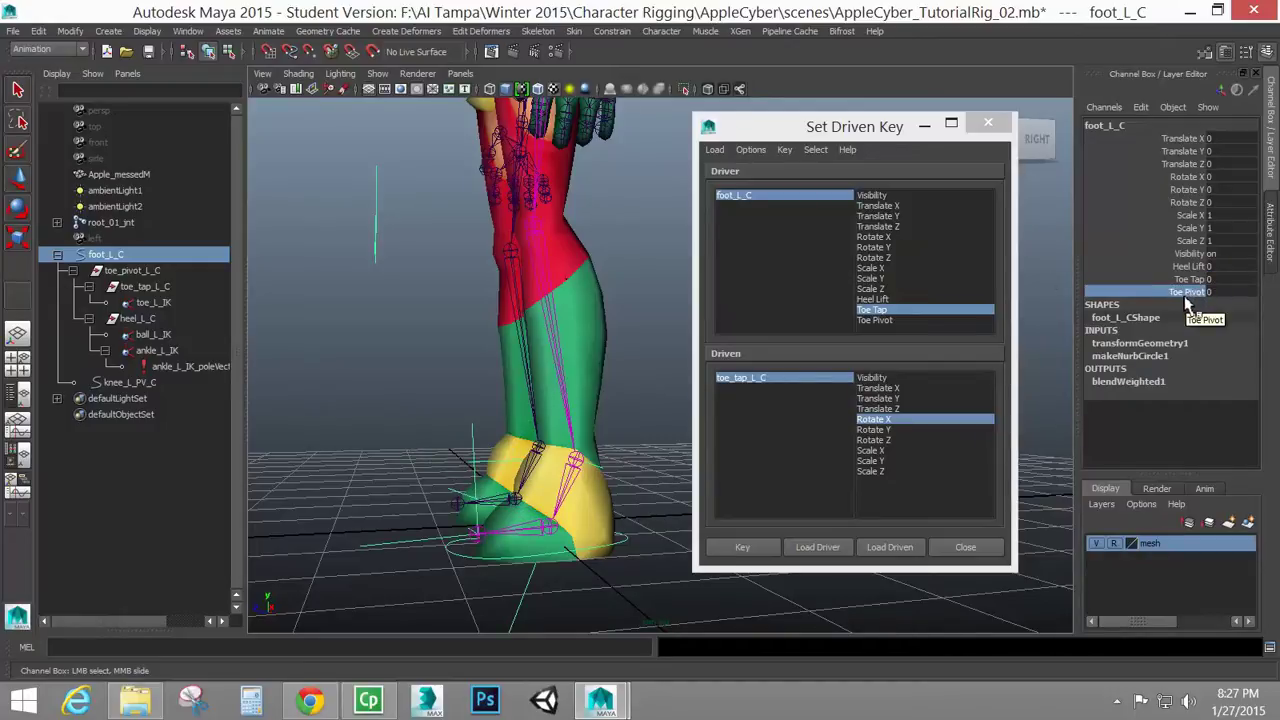
pyautogui.click(140, 274)
pyautogui.press('e')
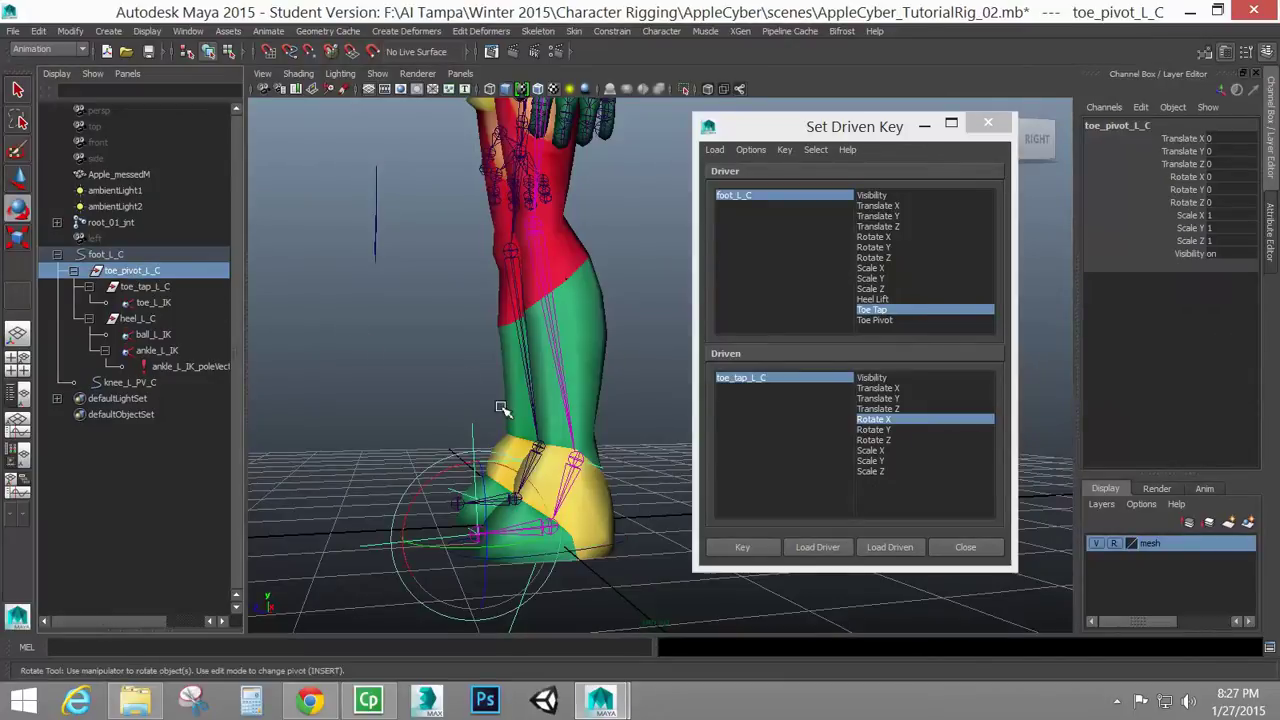
pyautogui.click(873, 321)
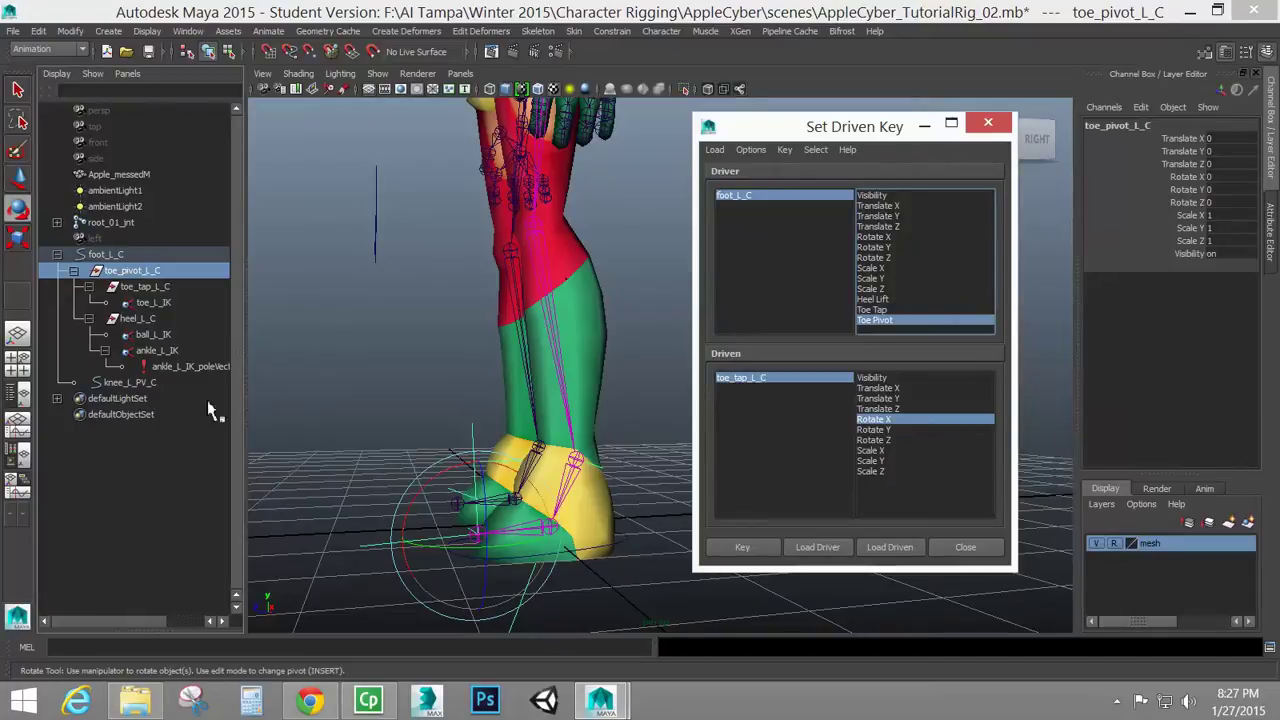
pyautogui.click(892, 550)
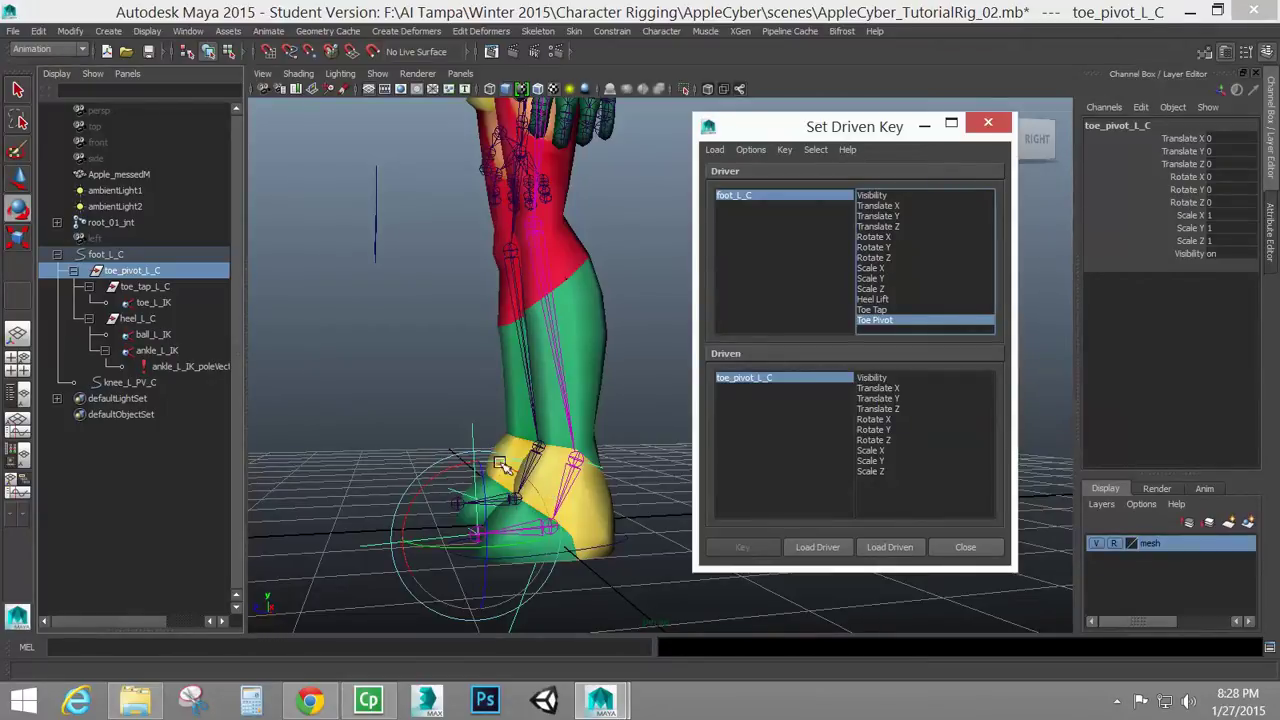
pyautogui.click(866, 420)
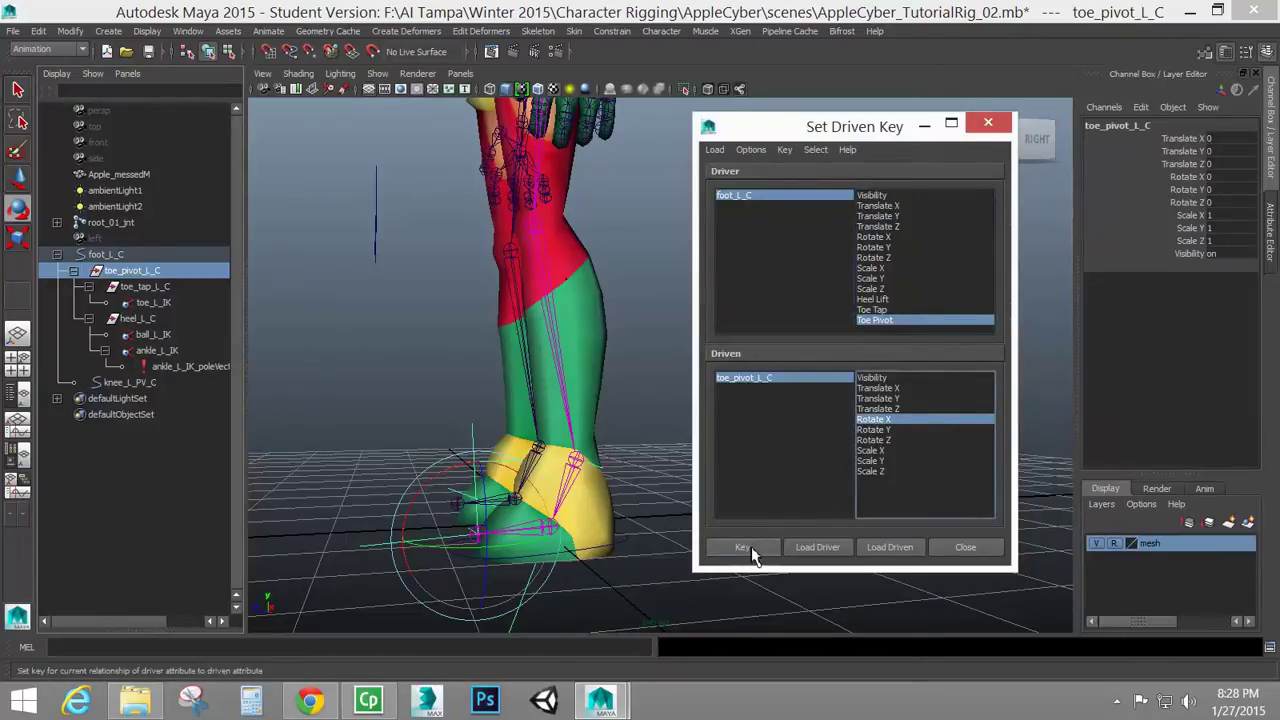
pyautogui.click(752, 556)
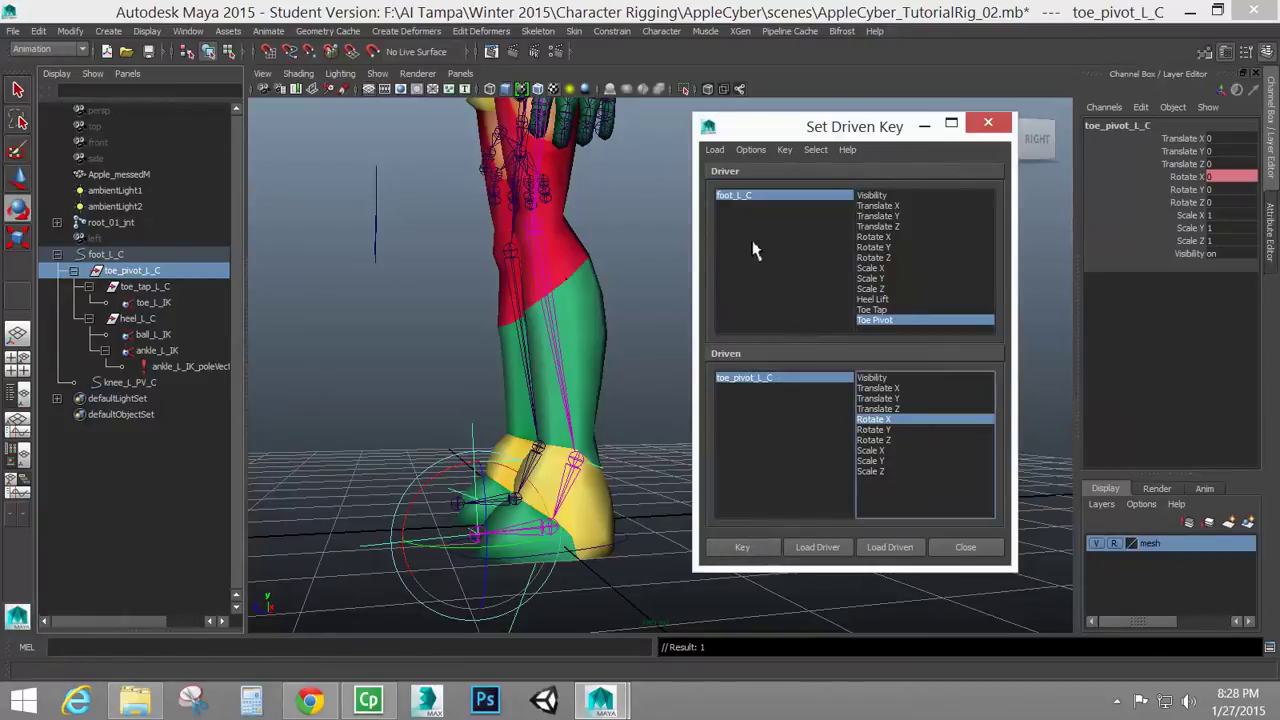
pyautogui.click(755, 196)
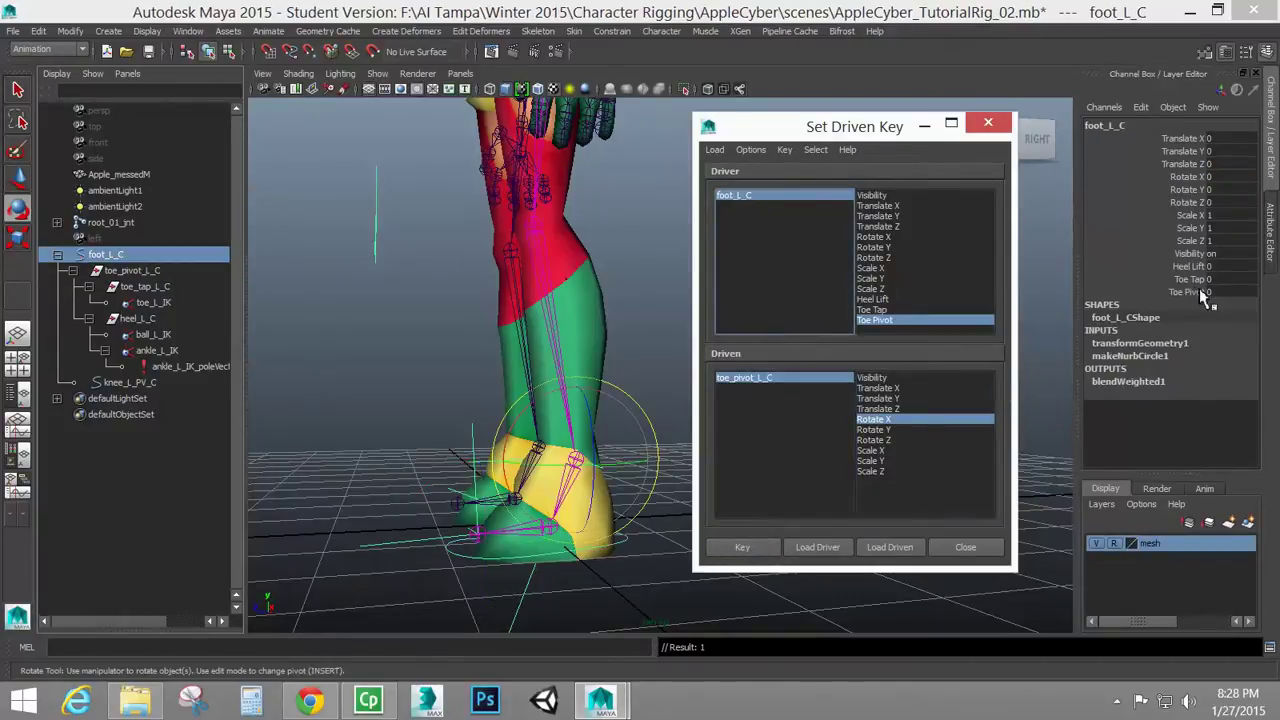
# Set Toe Pivot to 5 and key toe_pivot_L_C rotated to about 60 degrees in X
pyautogui.click(1199, 290)
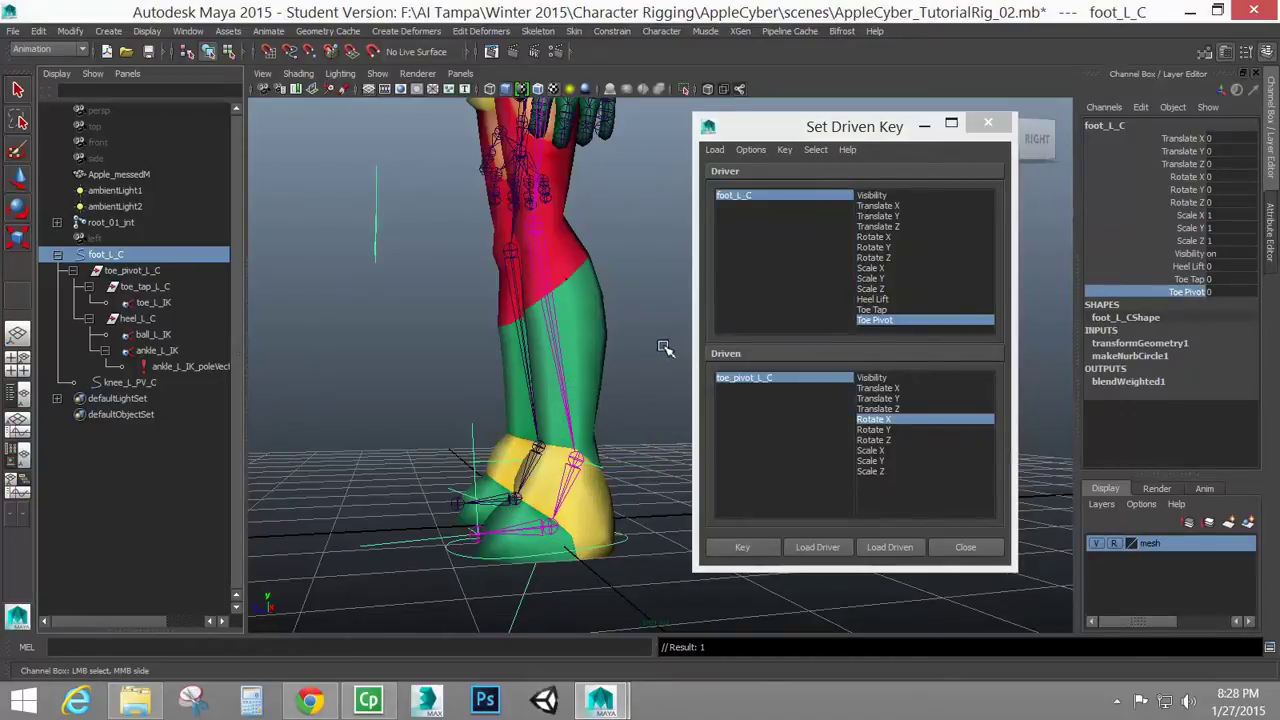
pyautogui.moveTo(665, 345); pyautogui.dragTo(717, 341, button='middle')
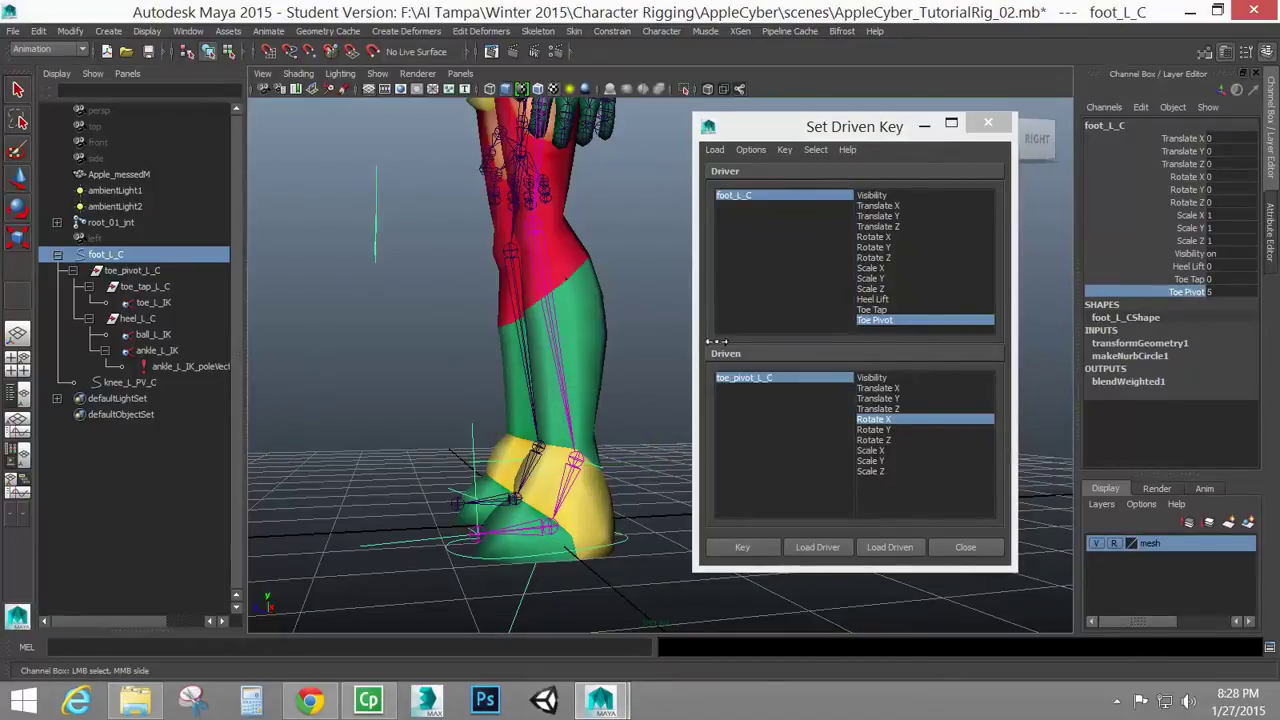
pyautogui.click(756, 380)
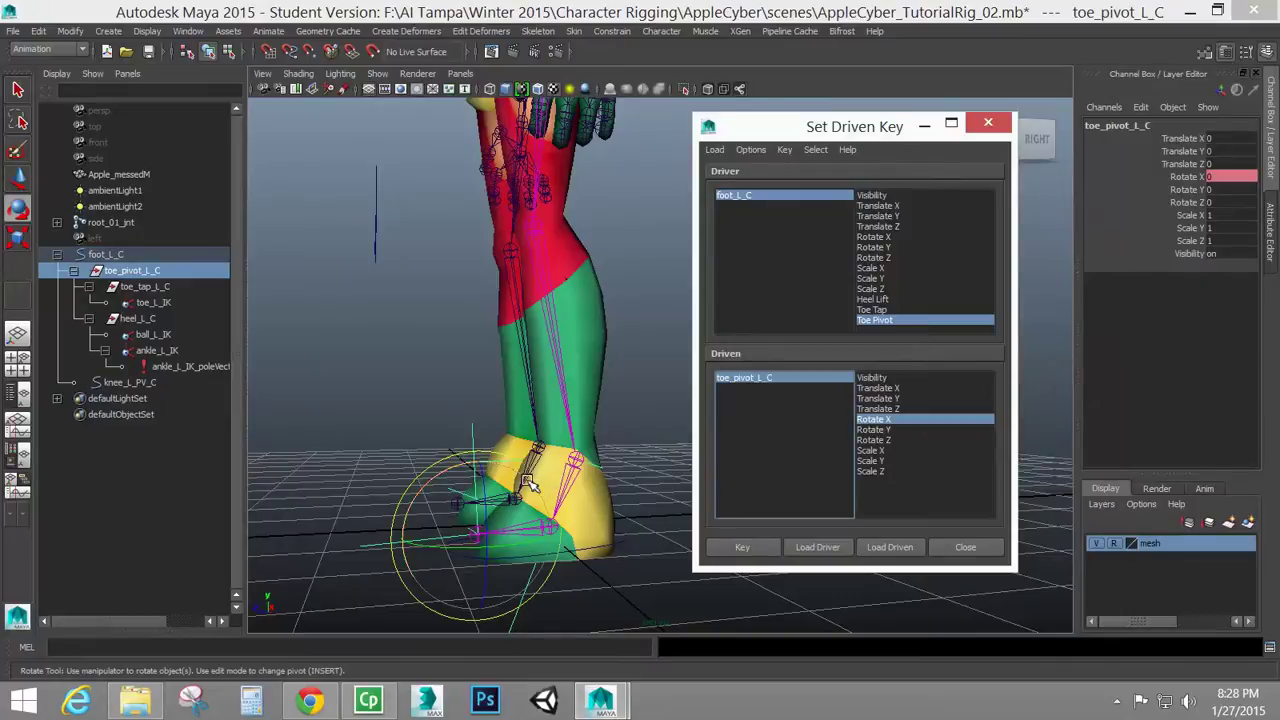
pyautogui.moveTo(530, 485); pyautogui.dragTo(446, 447)
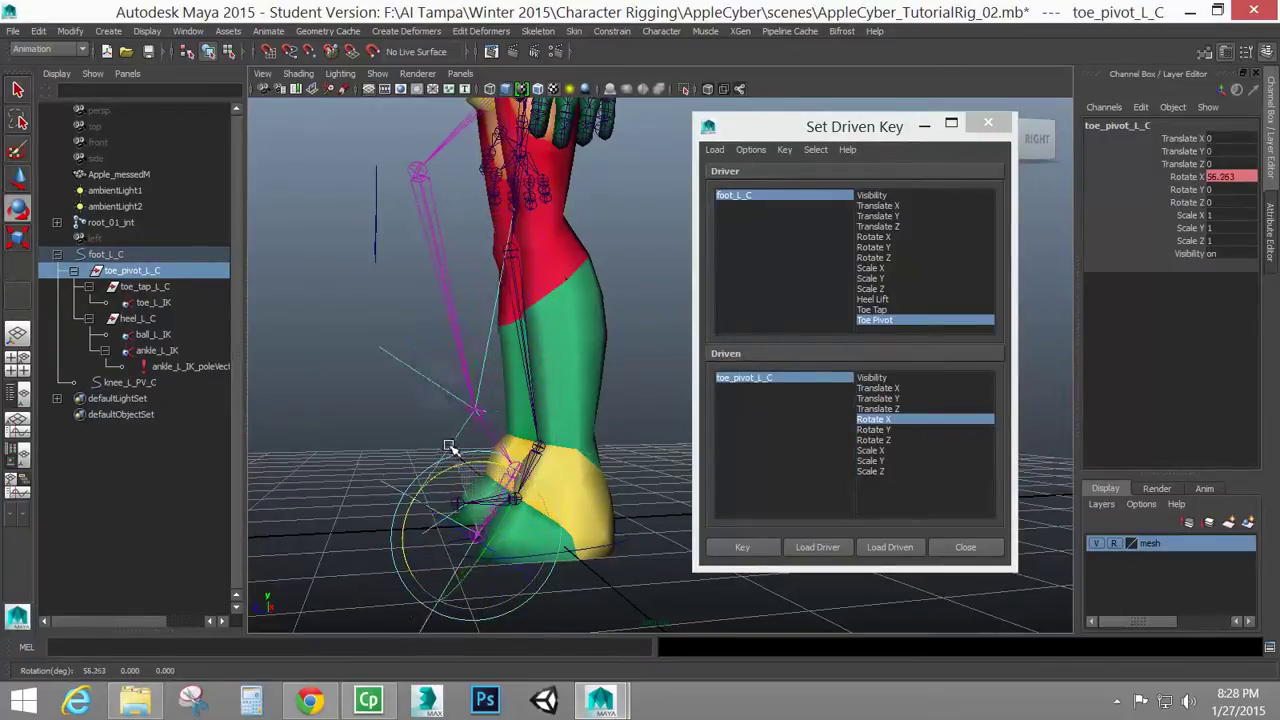
pyautogui.moveTo(446, 447); pyautogui.dragTo(458, 450)
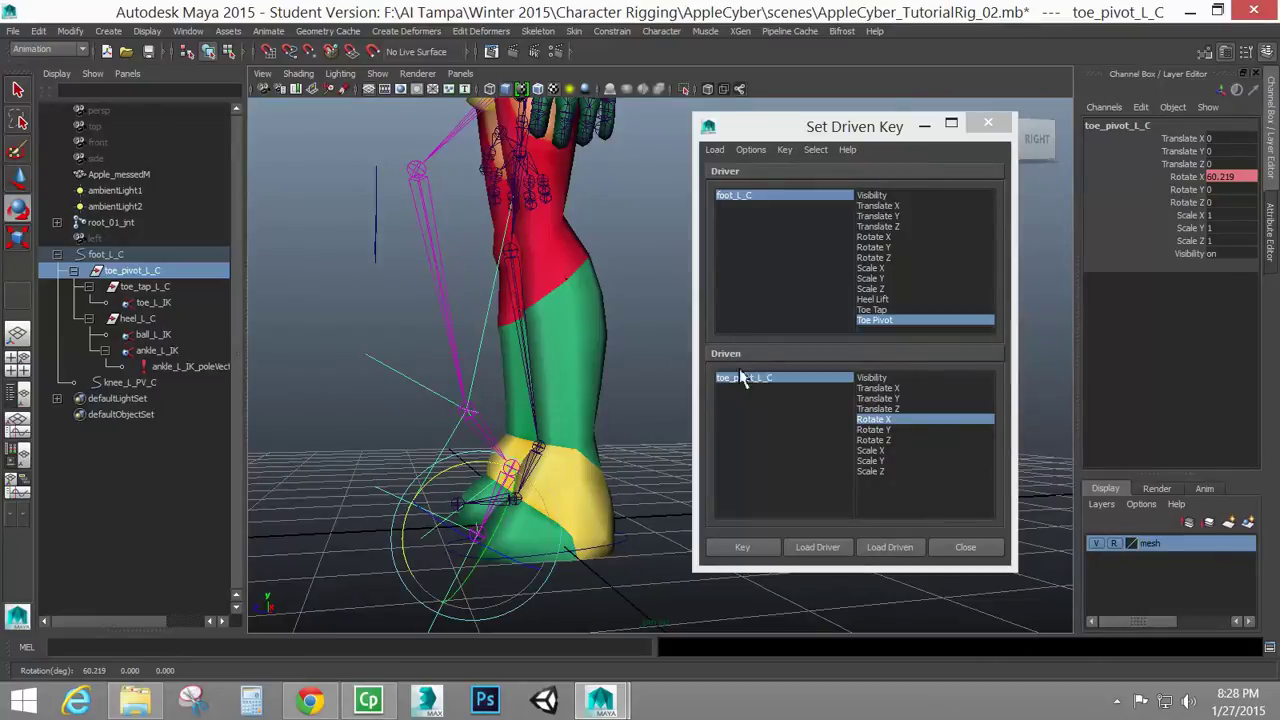
pyautogui.click(738, 548)
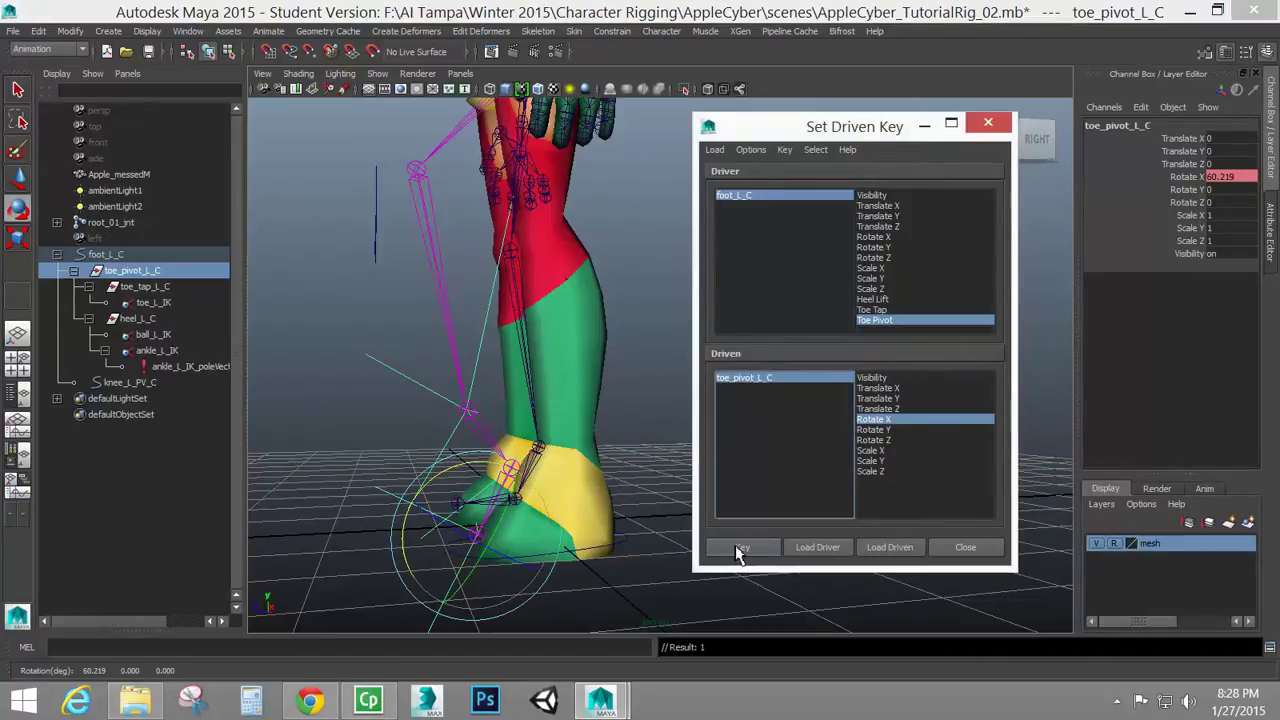
# Reselect foot_L_C and drag Toe Pivot back to 0
pyautogui.click(731, 197)
pyautogui.click(1190, 292)
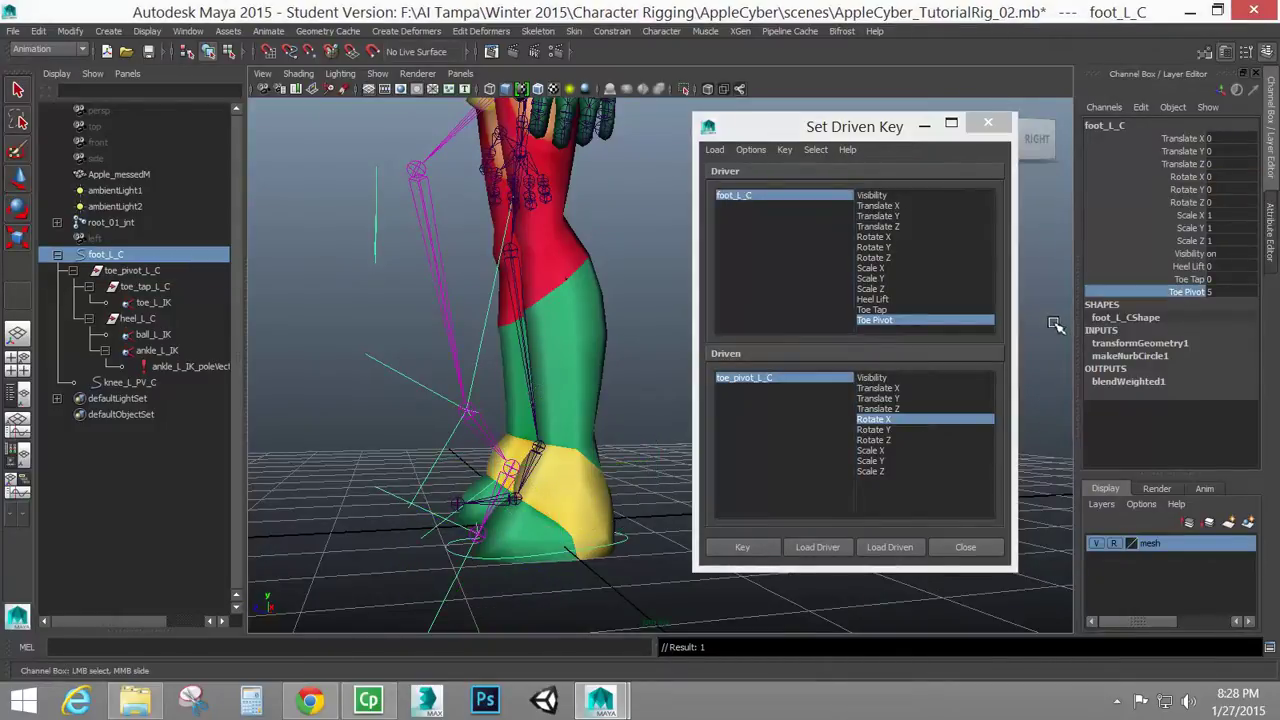
pyautogui.moveTo(1057, 323)
pyautogui.mouseDown(button='middle')
pyautogui.moveTo(1000, 322)
pyautogui.moveTo(1012, 333)
pyautogui.moveTo(1000, 334)
pyautogui.moveTo(1058, 341)
pyautogui.moveTo(1000, 343)
pyautogui.moveTo(1060, 344)
pyautogui.moveTo(980, 350)
pyautogui.mouseUp(button='middle')
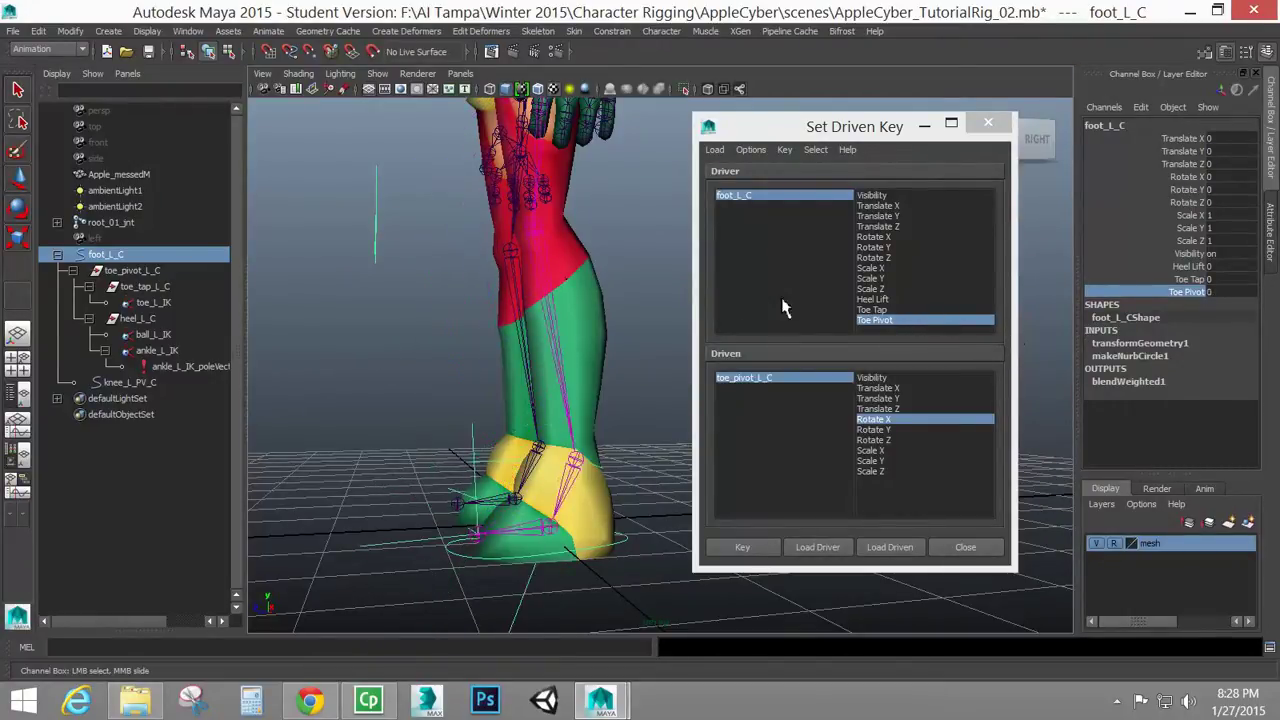
pyautogui.click(780, 378)
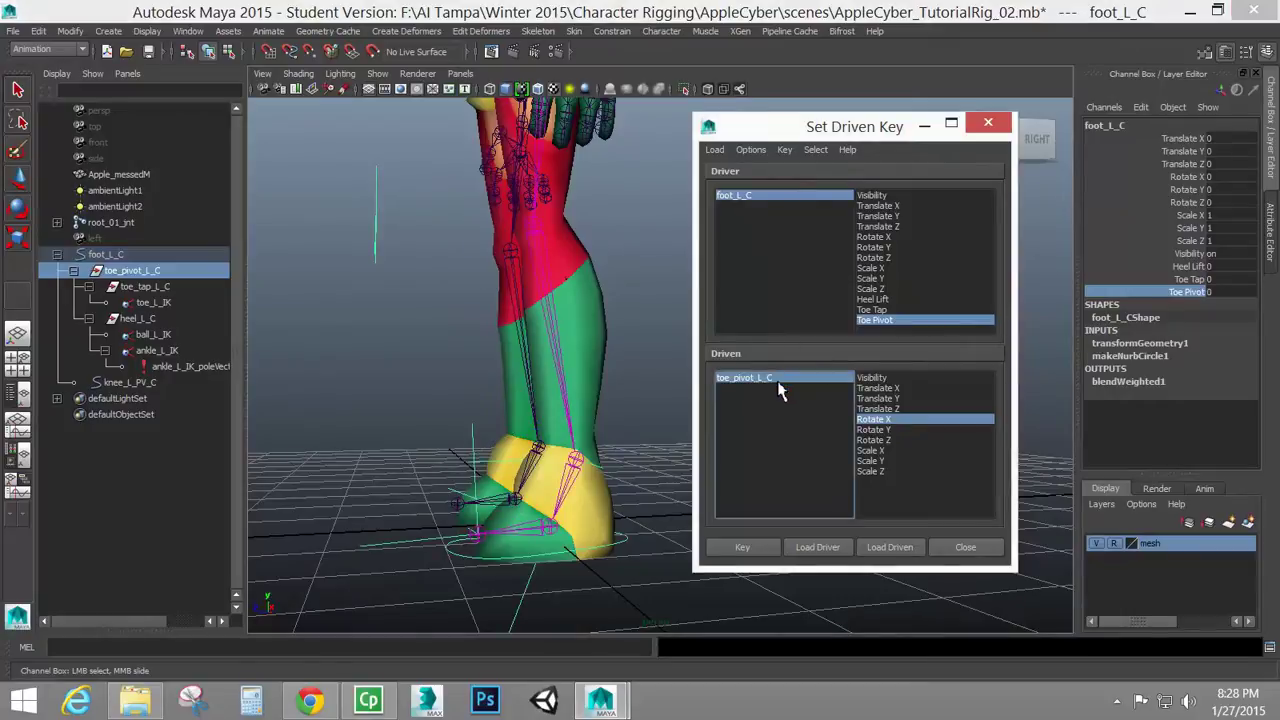
pyautogui.click(1184, 178)
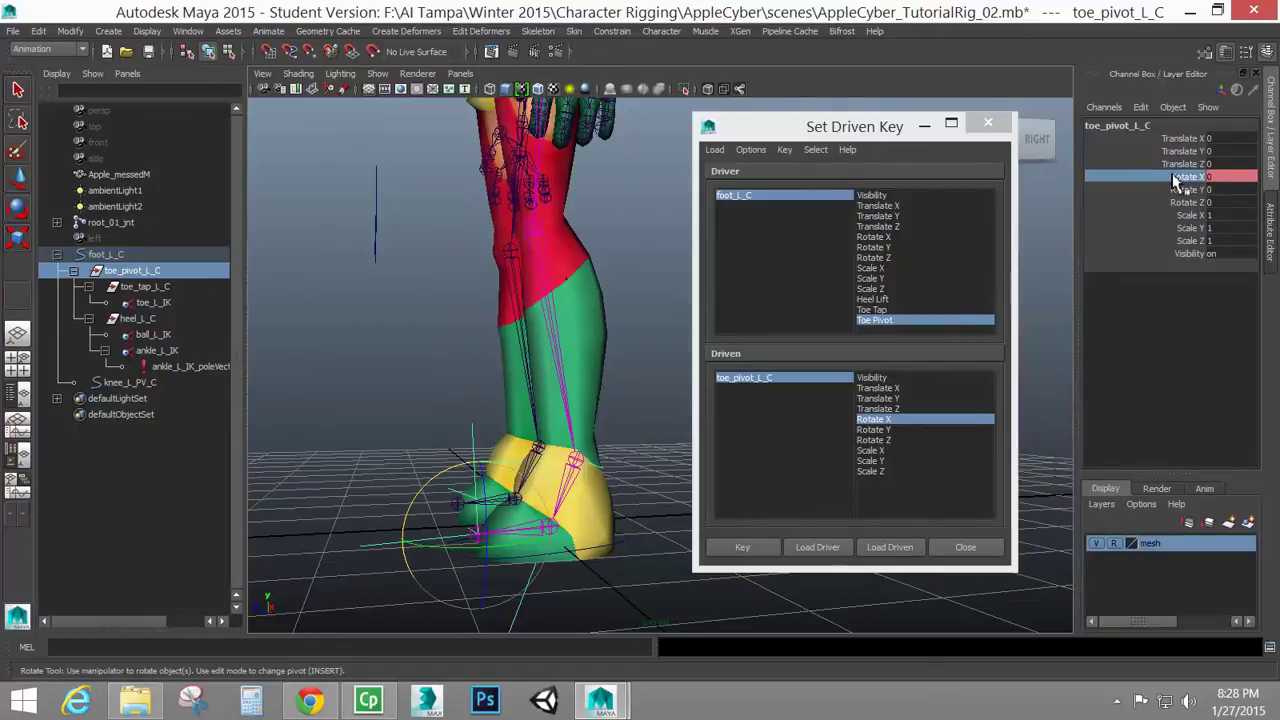
pyautogui.rightClick(1184, 182)
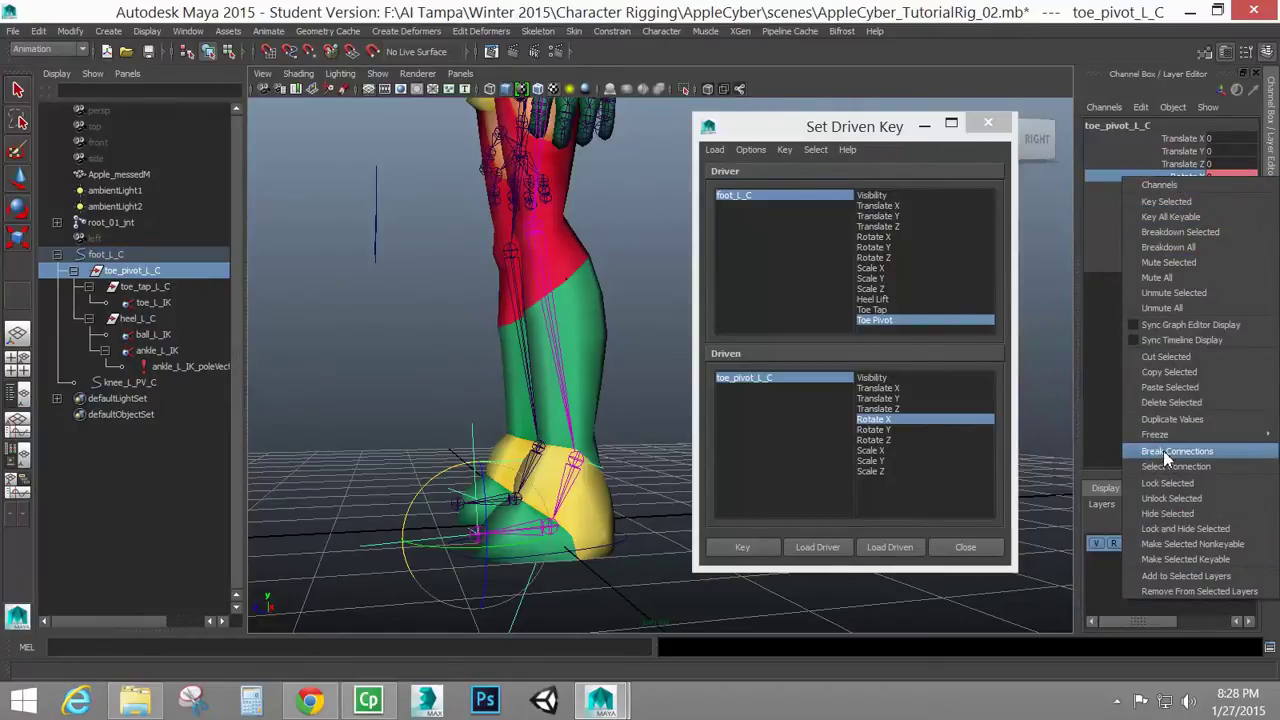
pyautogui.click(1109, 155)
pyautogui.click(138, 318)
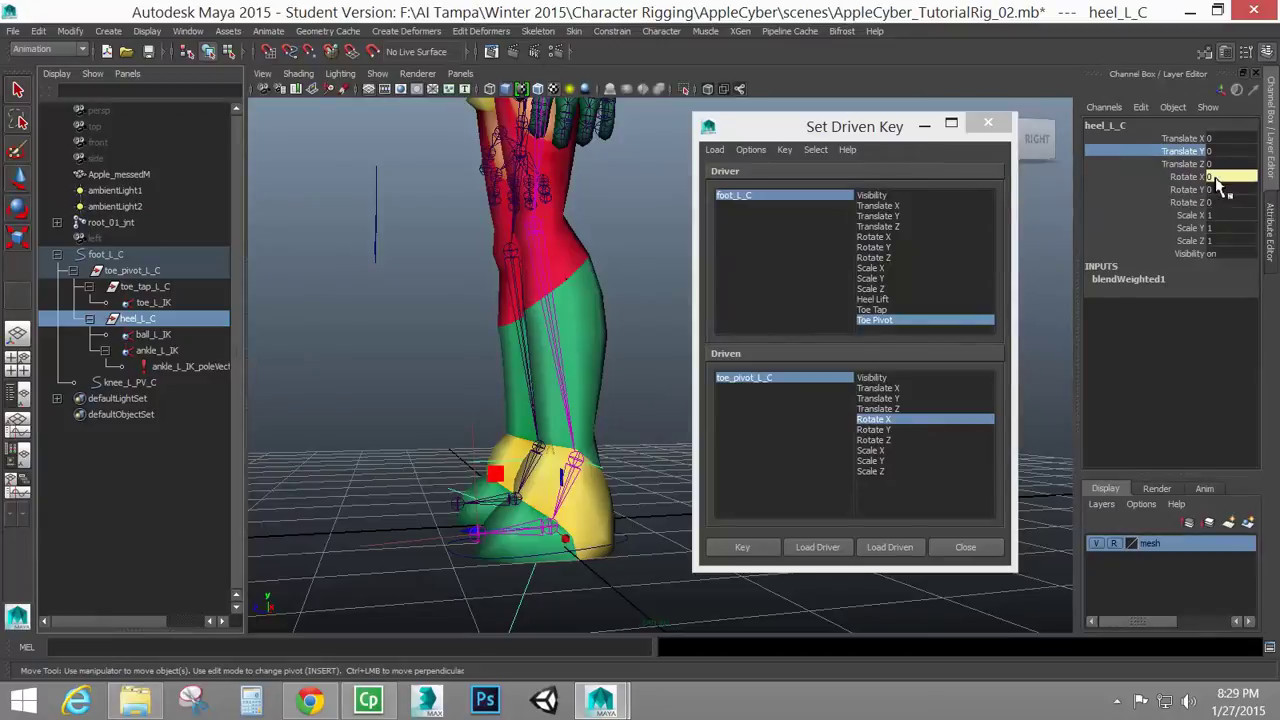
pyautogui.press('e')
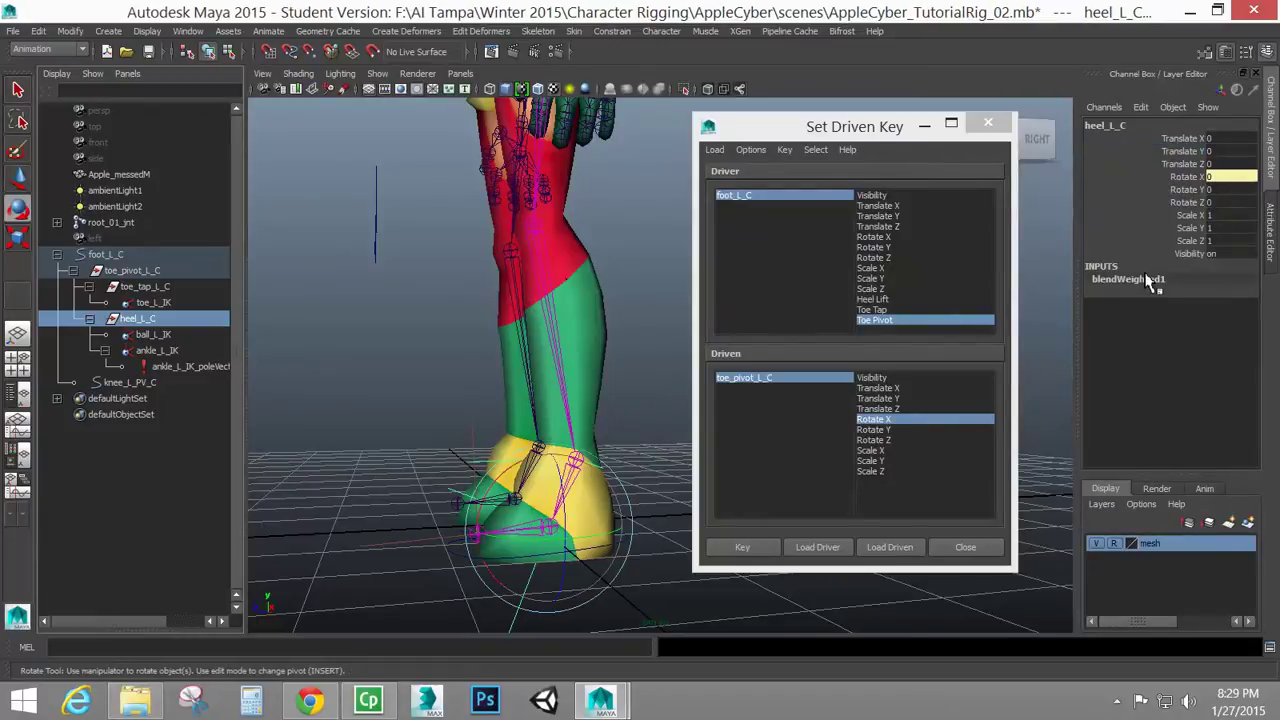
pyautogui.click(1188, 177)
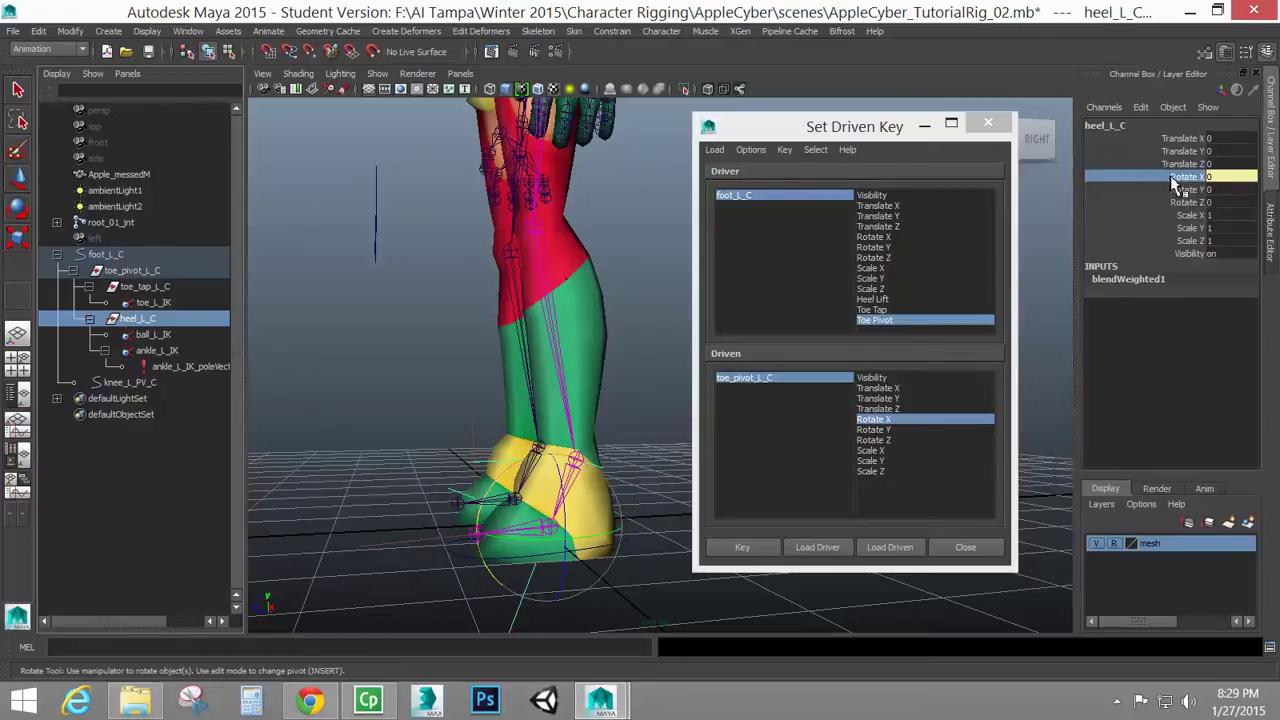
pyautogui.rightClick(1170, 176)
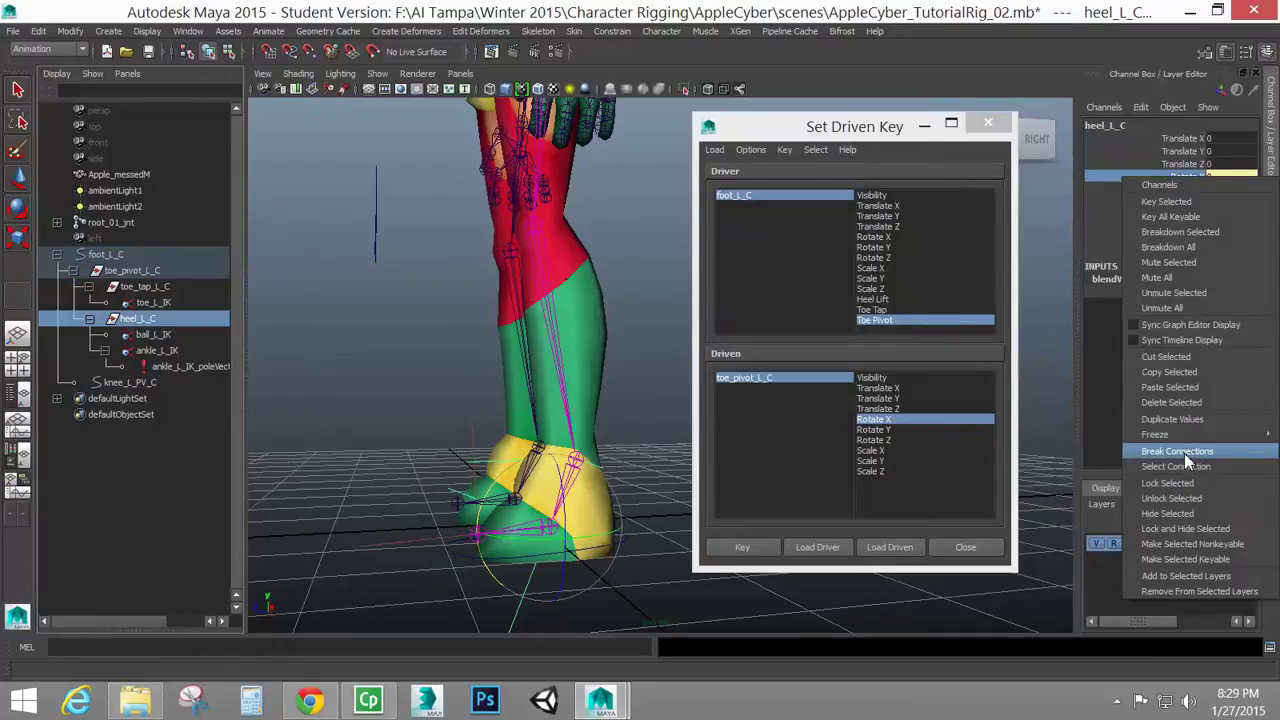
pyautogui.click(1178, 178)
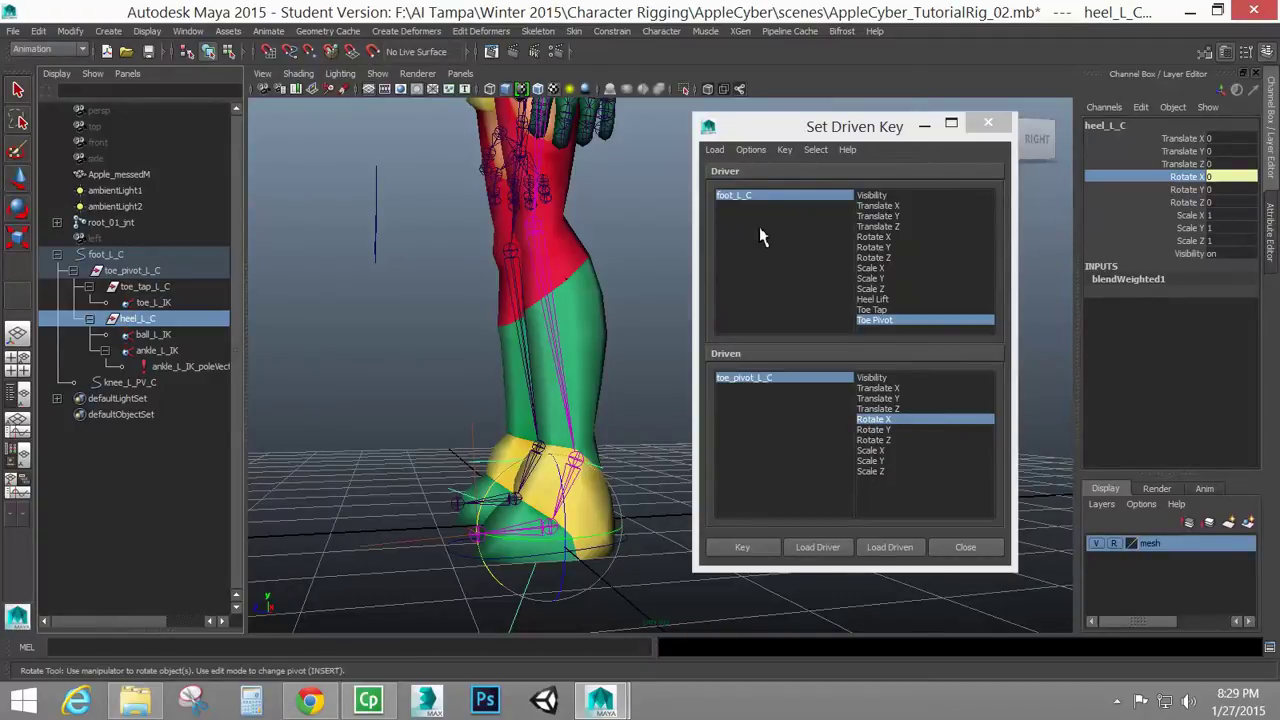
# Scrub foot_L_C's Heel Lift up to check the heel raise, then drag it back to 0
pyautogui.click(783, 197)
pyautogui.click(1160, 266)
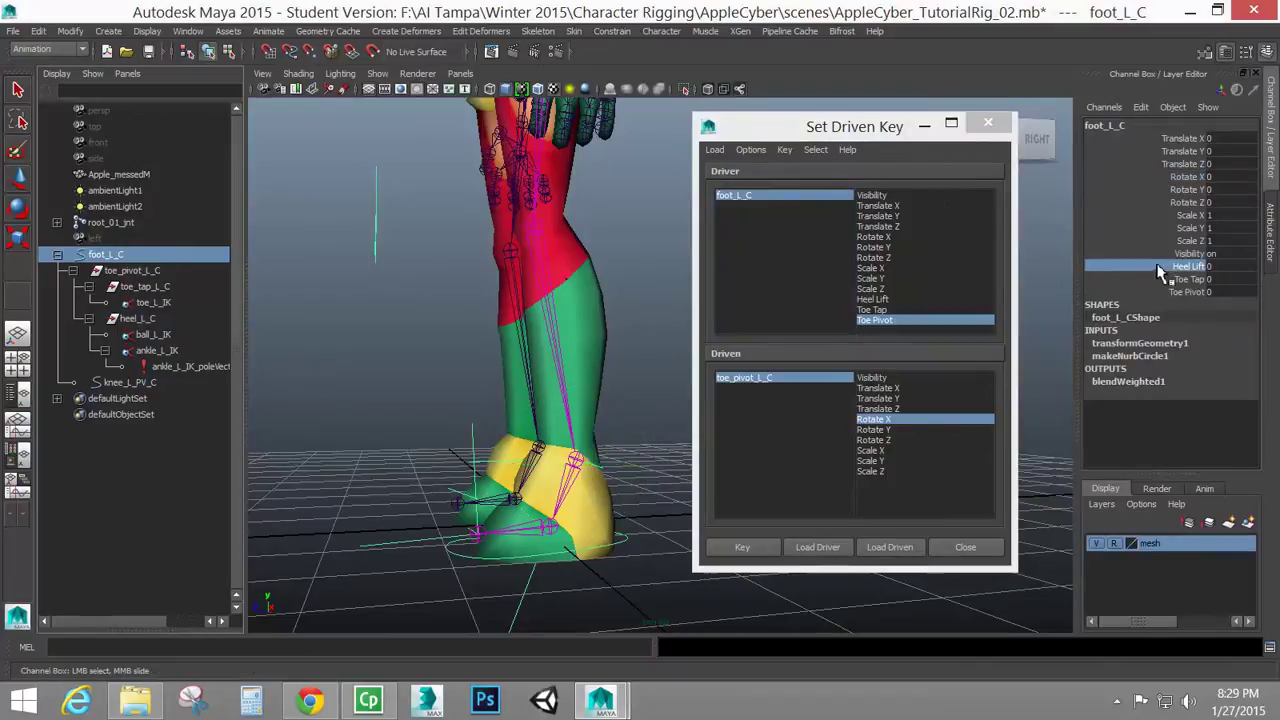
pyautogui.moveTo(648, 357)
pyautogui.mouseDown(button='middle')
pyautogui.moveTo(617, 368)
pyautogui.moveTo(628, 371)
pyautogui.mouseUp(button='middle')
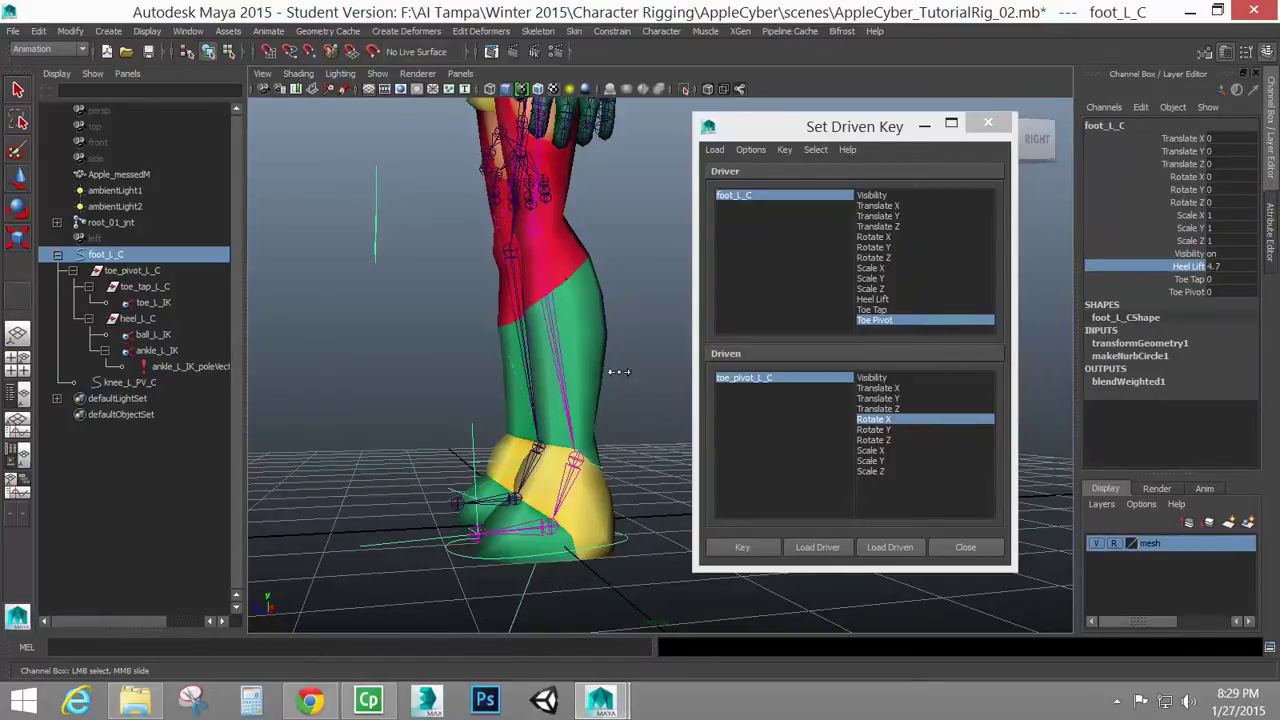
pyautogui.moveTo(628, 371)
pyautogui.mouseDown(button='middle')
pyautogui.moveTo(681, 371)
pyautogui.moveTo(577, 366)
pyautogui.mouseUp(button='middle')
# Hide the left foot's IK handles toe_L_IK, ball_L_IK and ankle_L_IK
pyautogui.moveTo(443, 423)
pyautogui.keyDown('alt'); pyautogui.mouseDown()
pyautogui.moveTo(523, 406)
pyautogui.moveTo(540, 418)
pyautogui.mouseUp(); pyautogui.keyUp('alt')
pyautogui.moveTo(464, 452); pyautogui.dragTo(518, 513)
pyautogui.press('e')
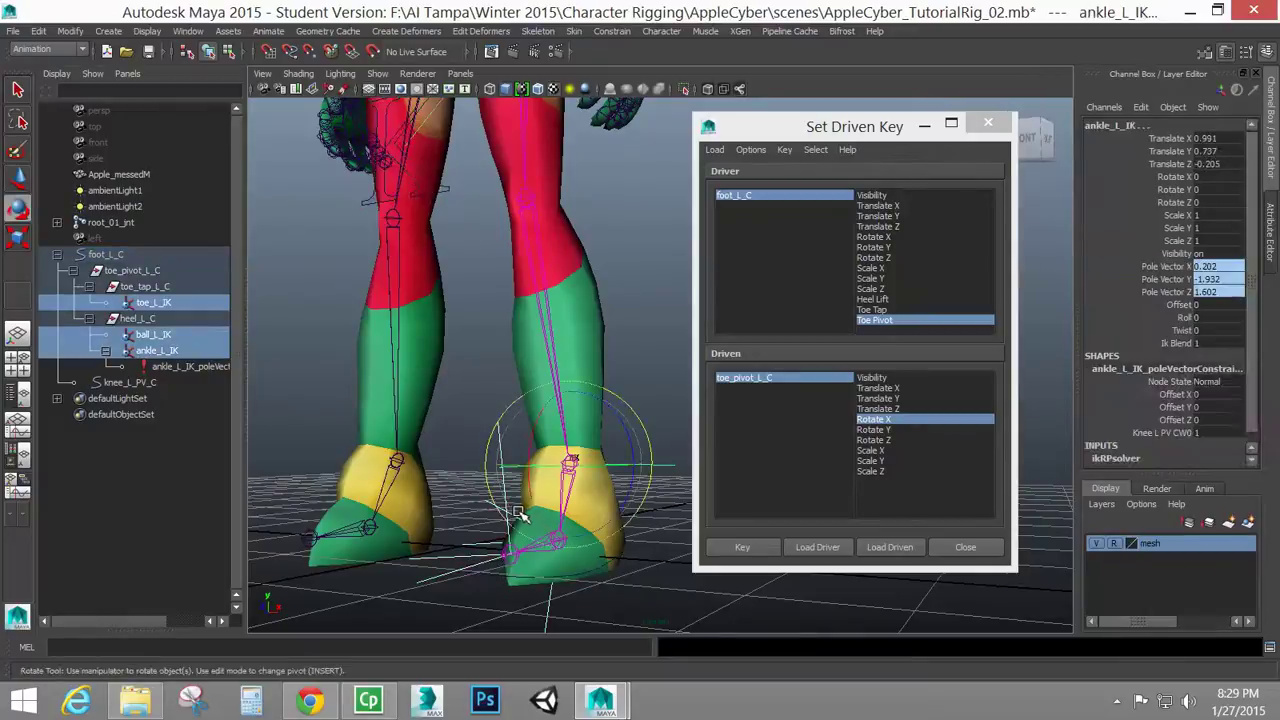
pyautogui.hotkey('ctrl', 'h')
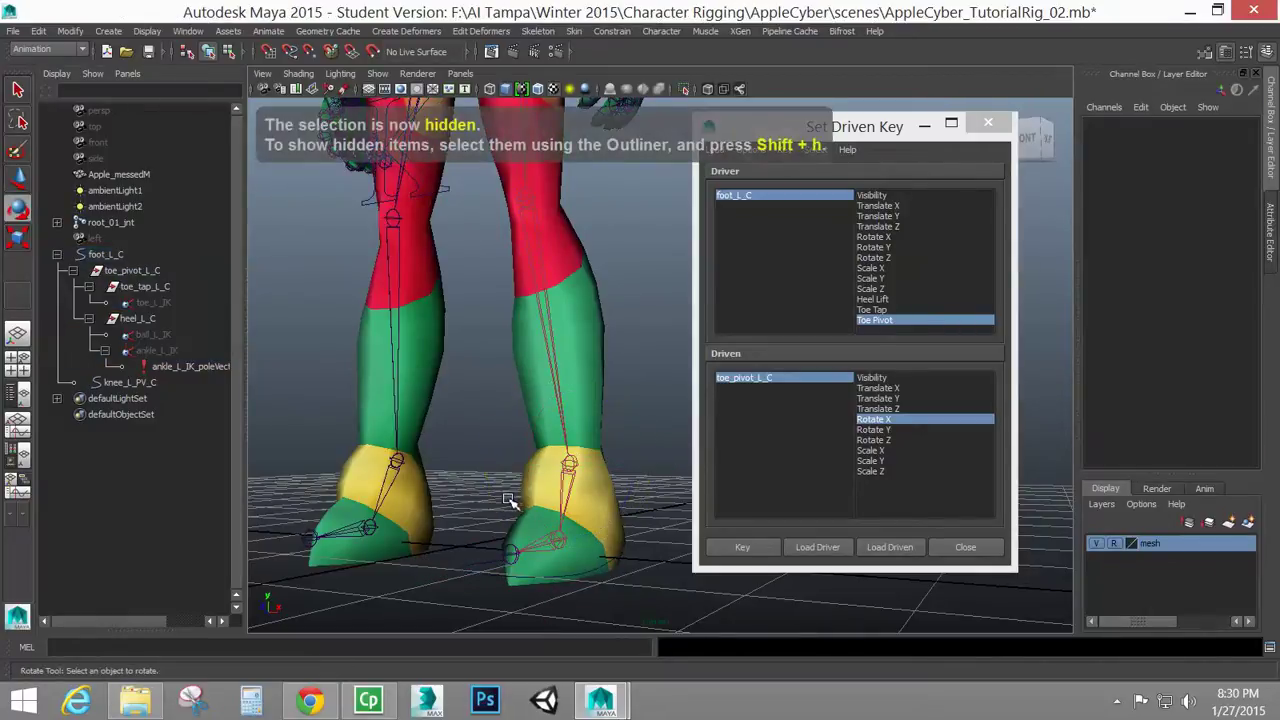
# Test-rotate and move foot_L_C and slide Toe Tap, undoing each test
pyautogui.moveTo(481, 479)
pyautogui.keyDown('alt'); pyautogui.mouseDown()
pyautogui.moveTo(510, 493)
pyautogui.moveTo(593, 215)
pyautogui.mouseUp(); pyautogui.keyUp('alt')
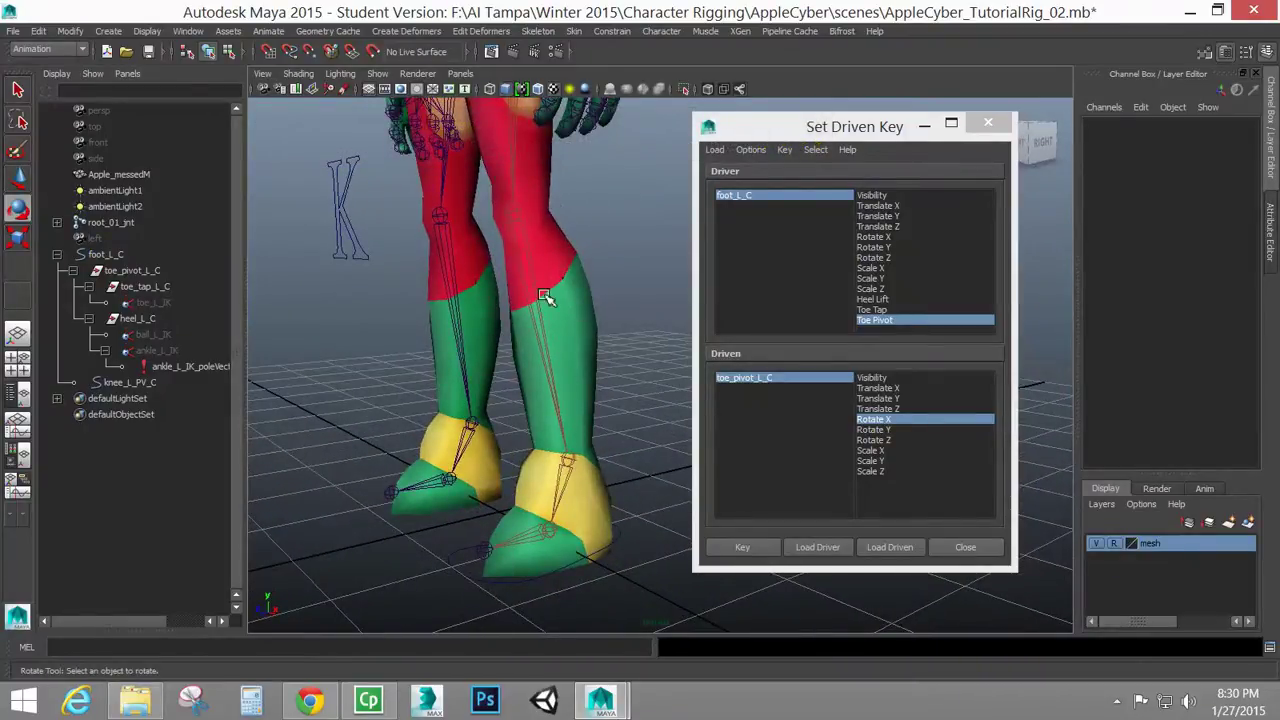
pyautogui.click(620, 536)
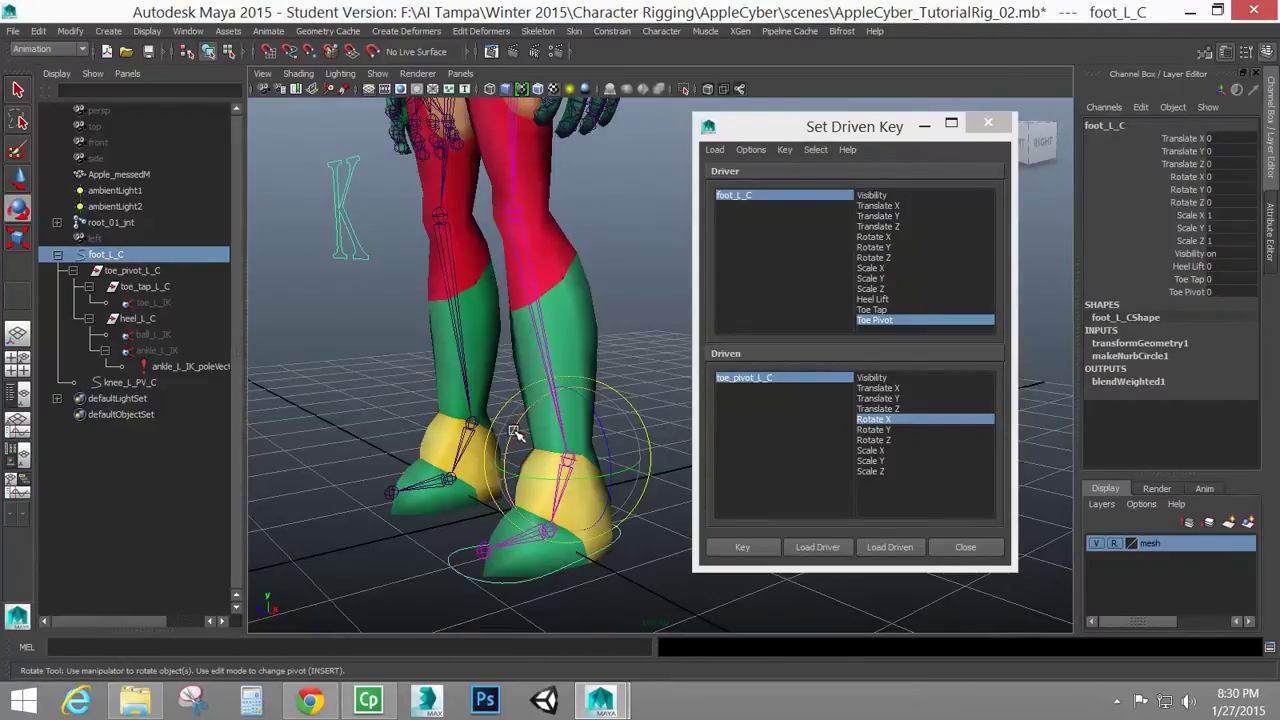
pyautogui.moveTo(515, 432); pyautogui.dragTo(473, 462)
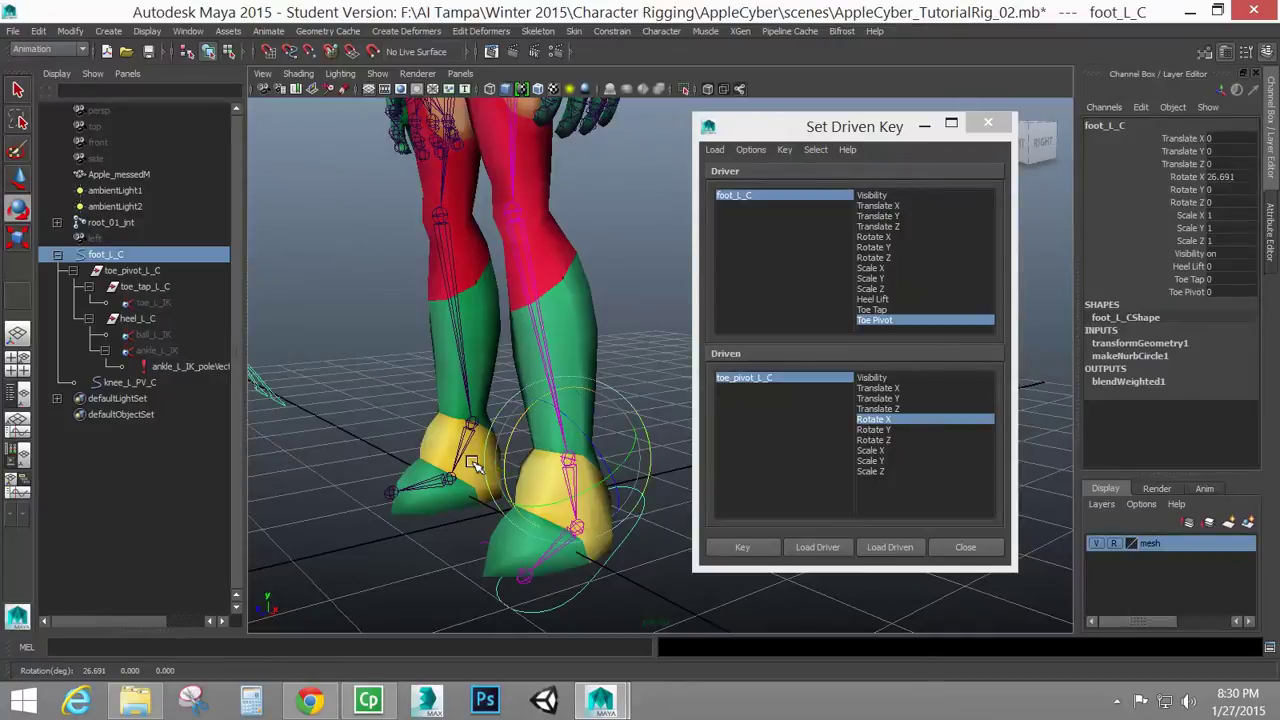
pyautogui.hotkey('ctrl', 'z')
pyautogui.press('w')
pyautogui.moveTo(567, 462); pyautogui.dragTo(552, 350)
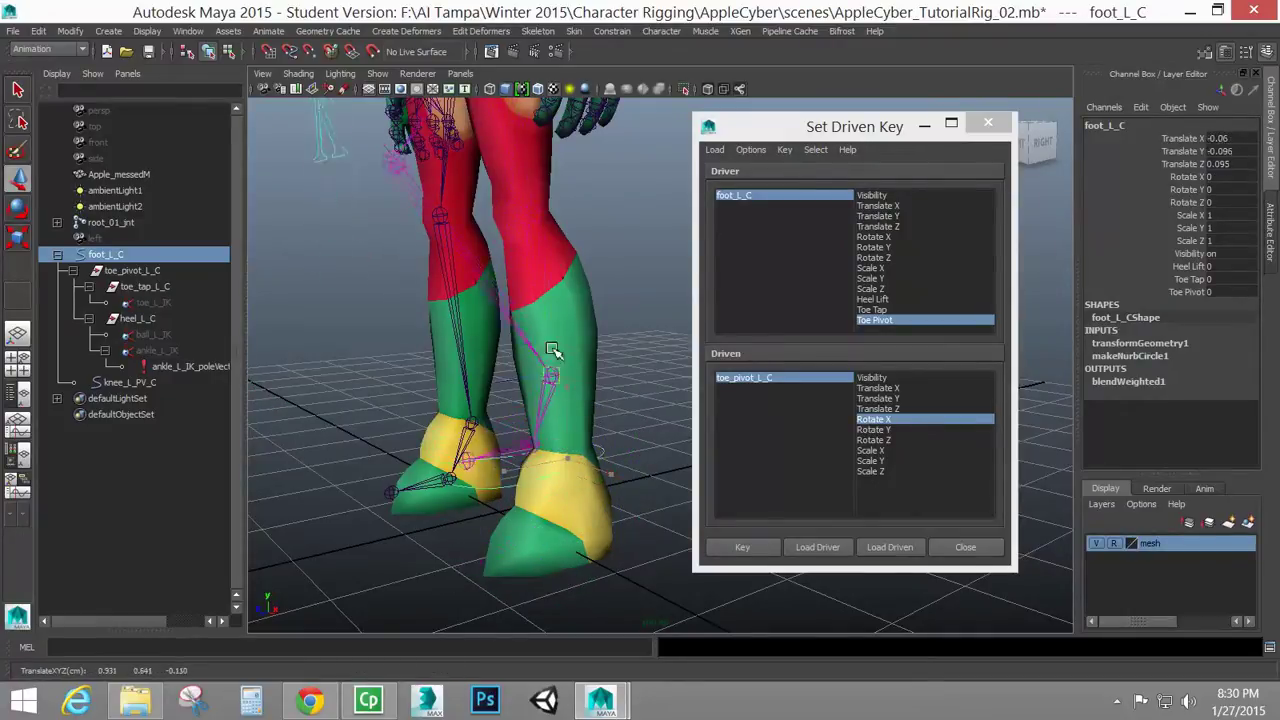
pyautogui.hotkey('ctrl', 'z')
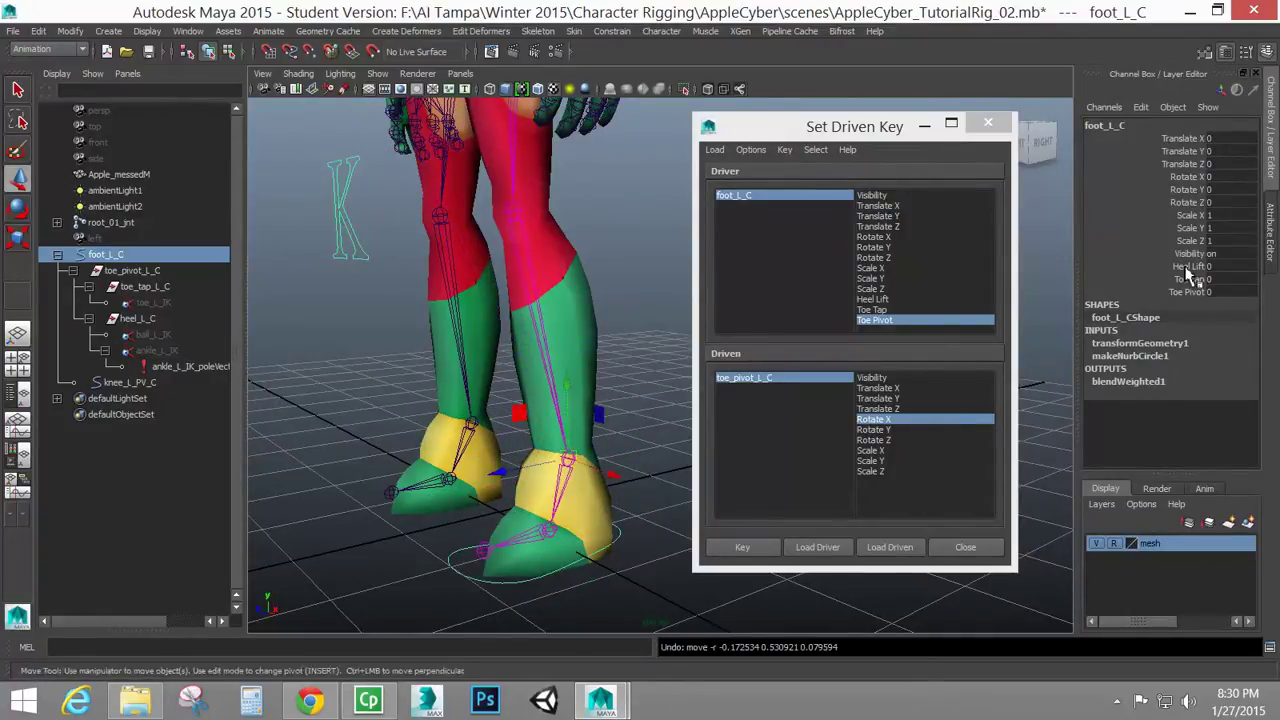
pyautogui.click(1190, 279)
pyautogui.moveTo(676, 413)
pyautogui.mouseDown(button='middle')
pyautogui.moveTo(608, 401)
pyautogui.moveTo(708, 394)
pyautogui.moveTo(630, 398)
pyautogui.mouseUp(button='middle')
pyautogui.hotkey('ctrl', 'z')
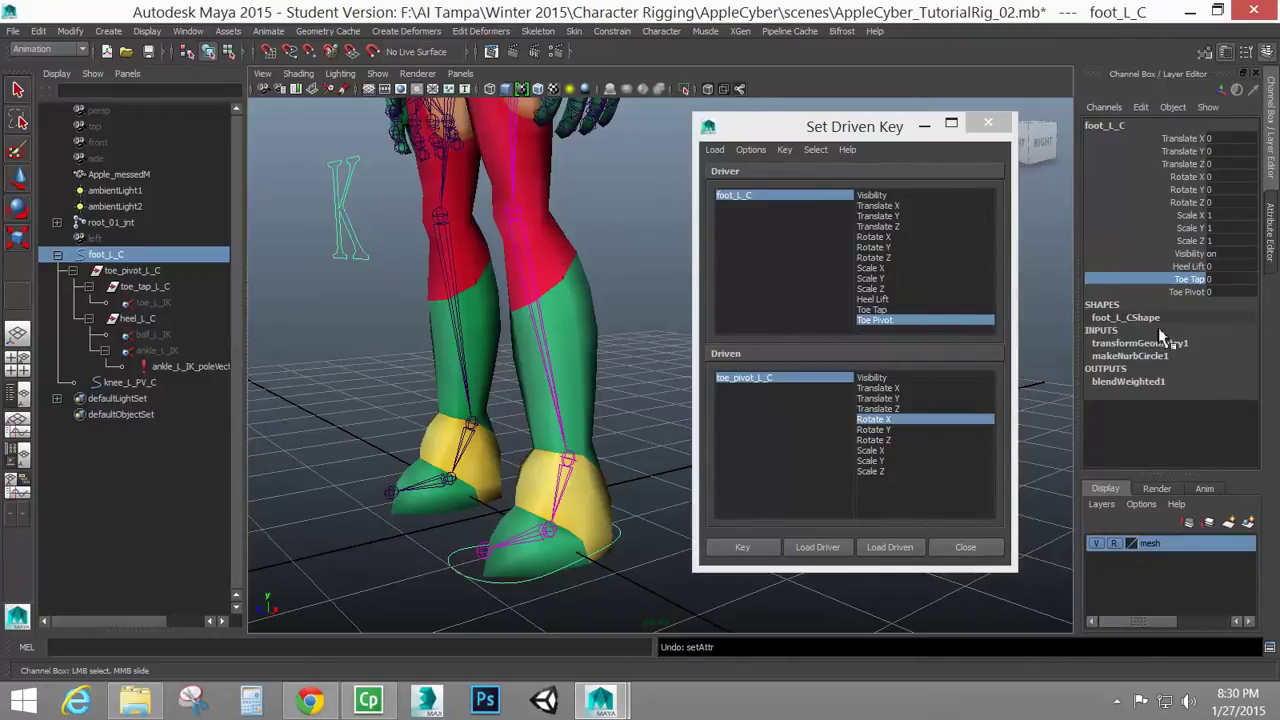
pyautogui.click(150, 272)
pyautogui.press('w')
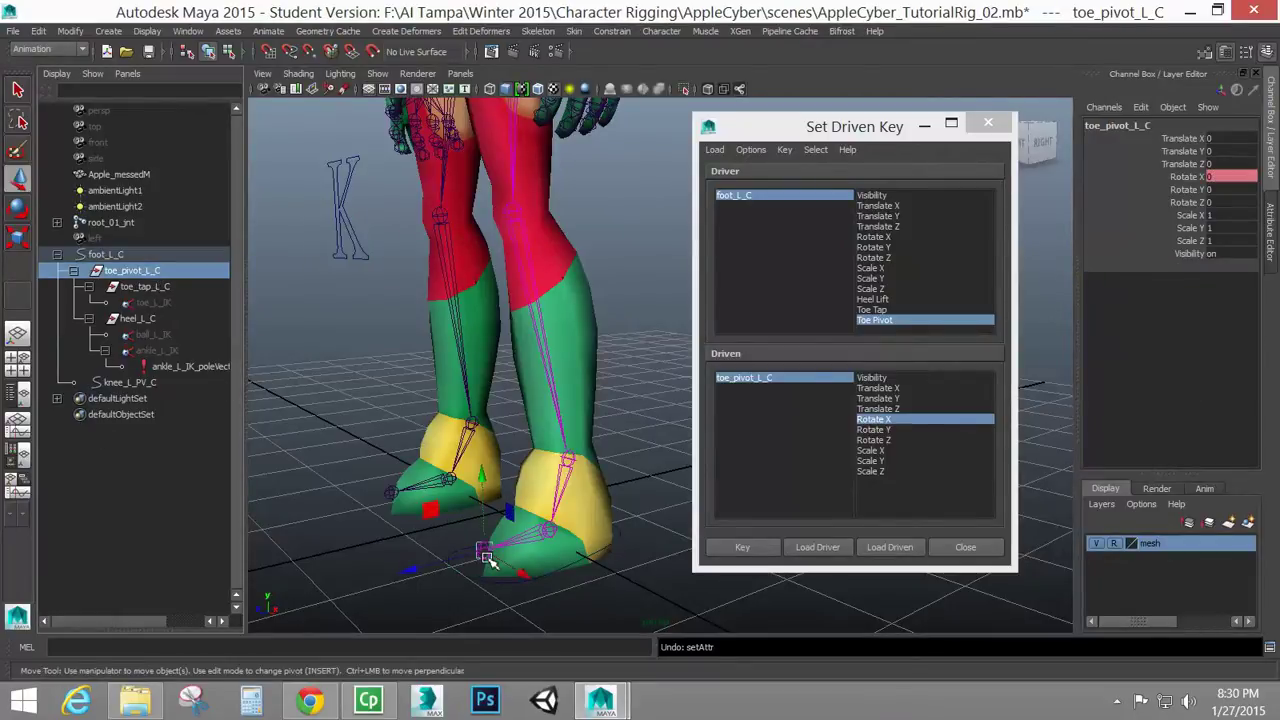
pyautogui.press('e')
pyautogui.moveTo(543, 580)
pyautogui.mouseDown()
pyautogui.moveTo(509, 591)
pyautogui.moveTo(560, 591)
pyautogui.moveTo(488, 598)
pyautogui.moveTo(550, 526)
pyautogui.moveTo(434, 591)
pyautogui.moveTo(520, 595)
pyautogui.mouseUp()
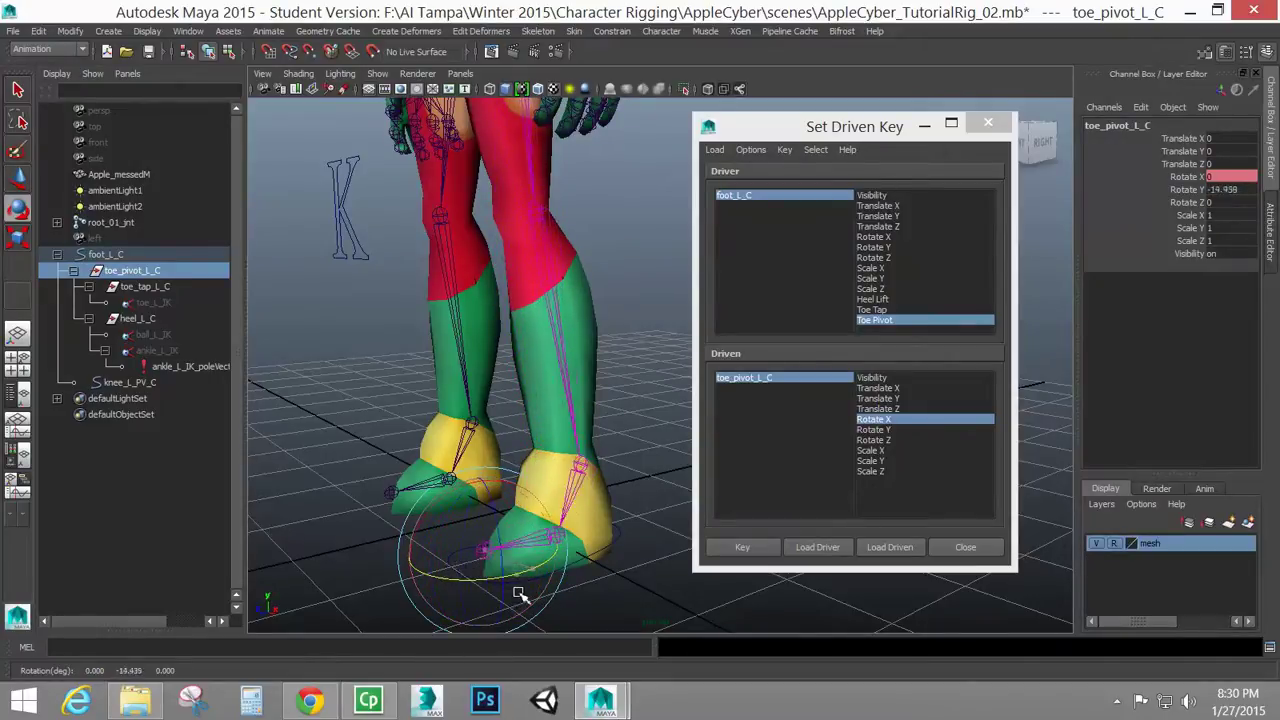
pyautogui.hotkey('ctrl', 'z')
pyautogui.hotkey('ctrl', 'z')
pyautogui.hotkey('ctrl', 'z')
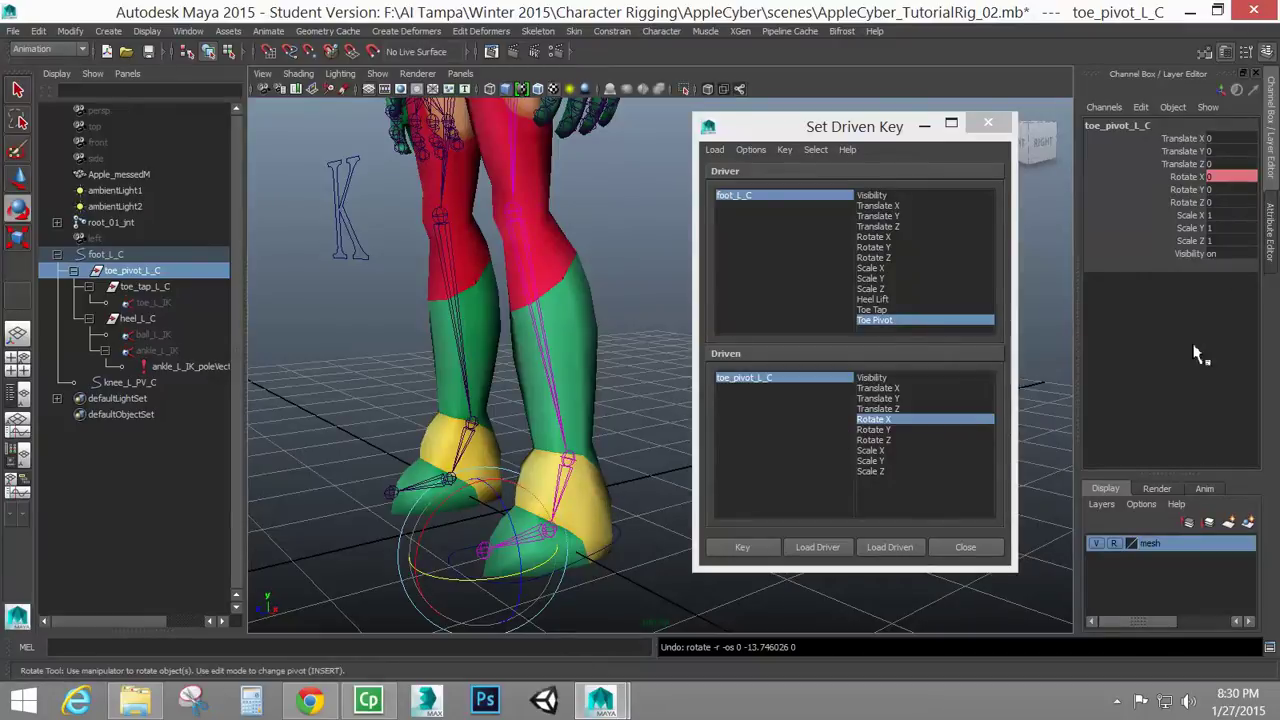
pyautogui.click(620, 548)
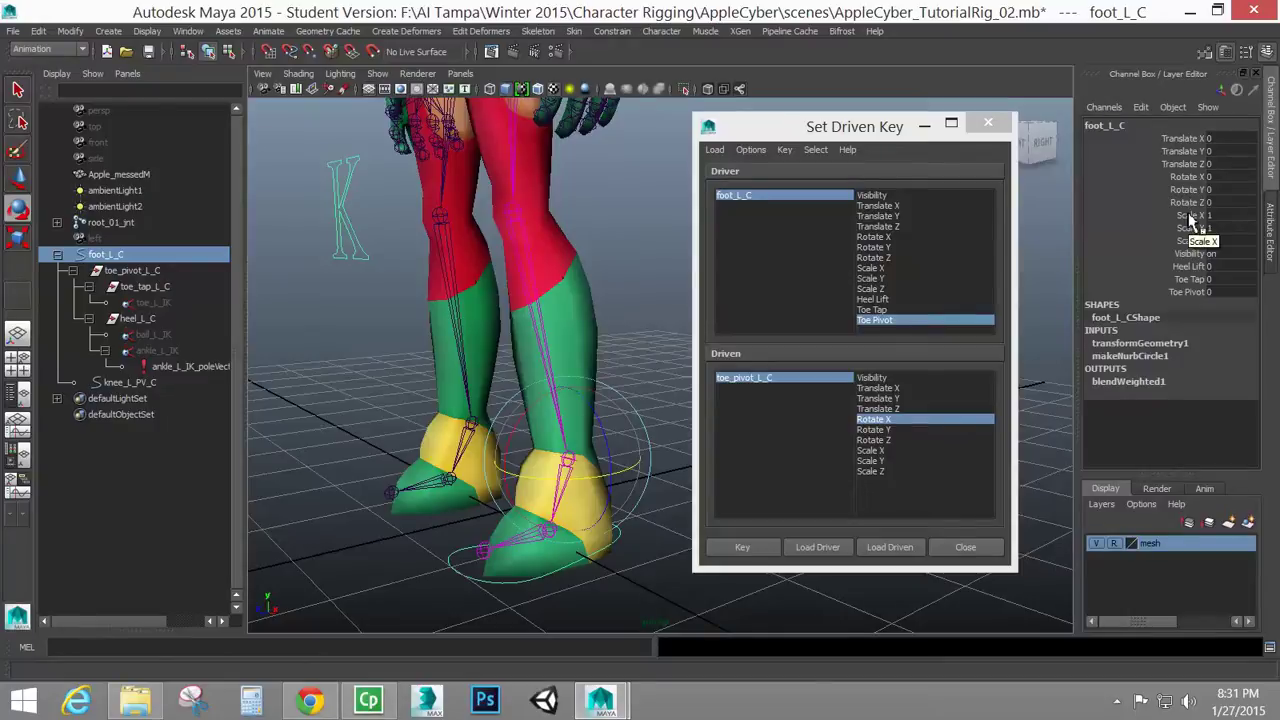
# Lock and hide Scale X, Y and Z on foot_L_C, then check with the rotate and scale tools
pyautogui.moveTo(1190, 217); pyautogui.dragTo(1187, 241)
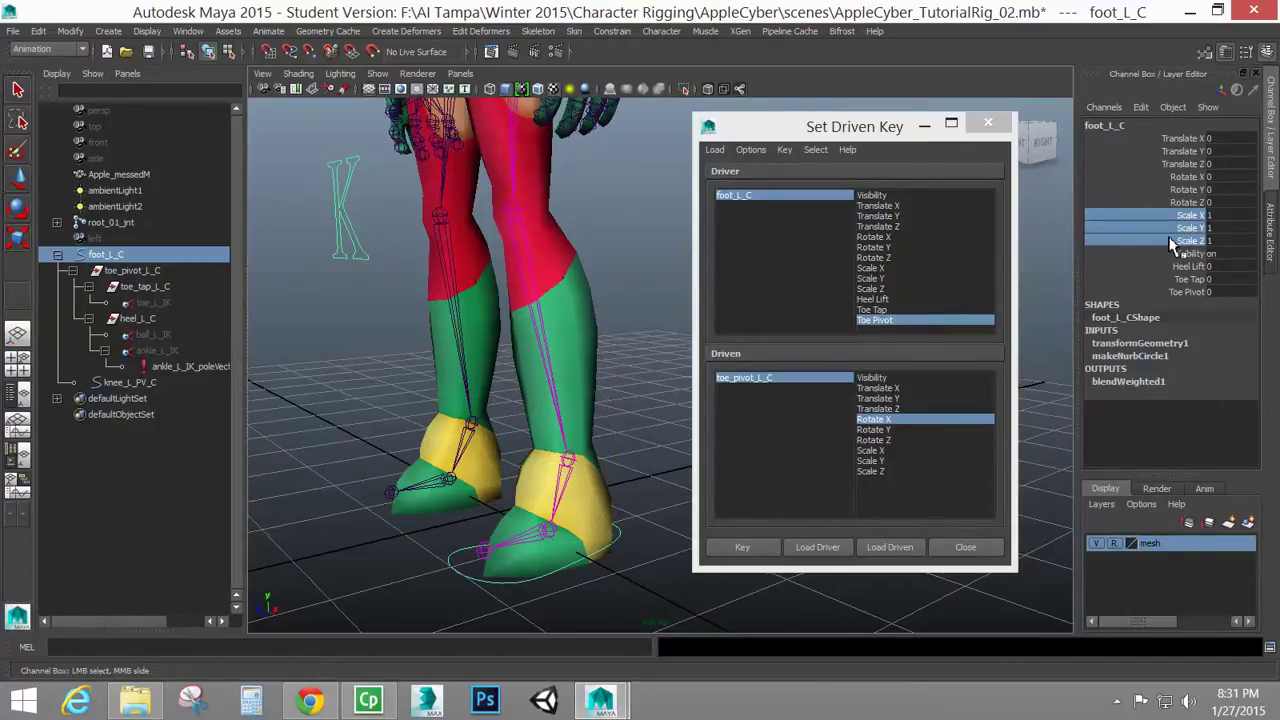
pyautogui.rightClick(1186, 237)
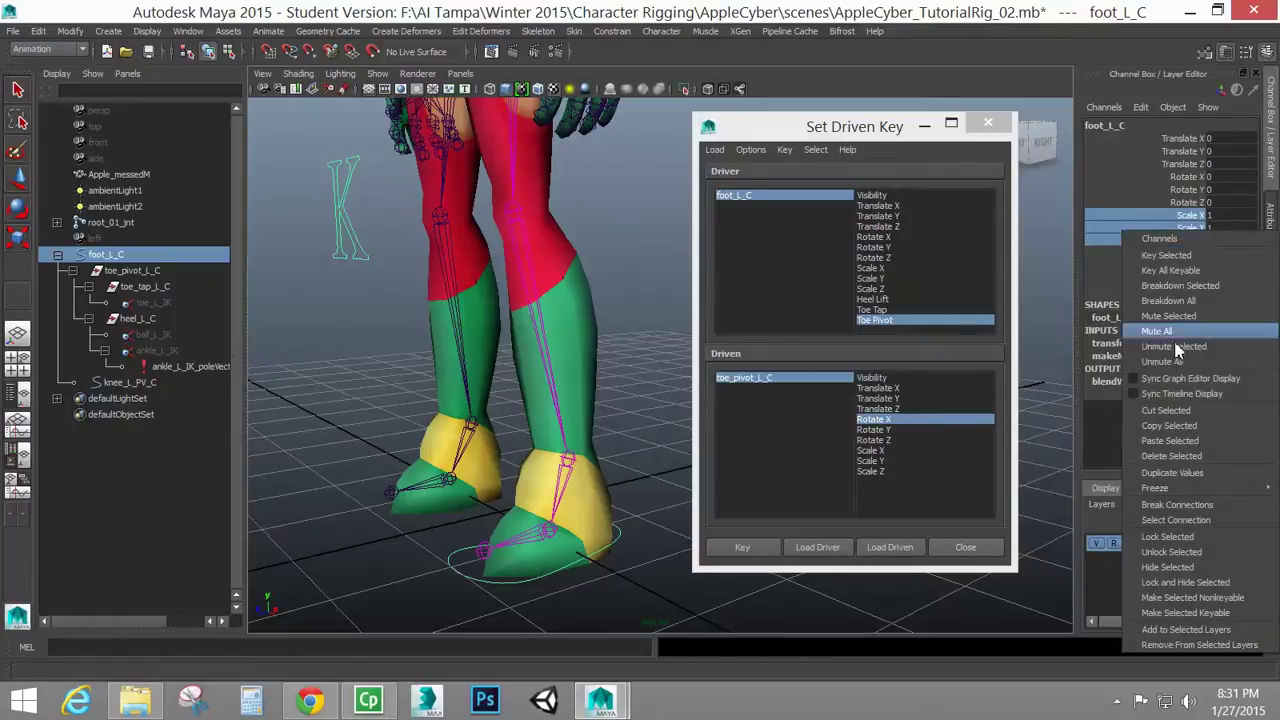
pyautogui.click(1185, 582)
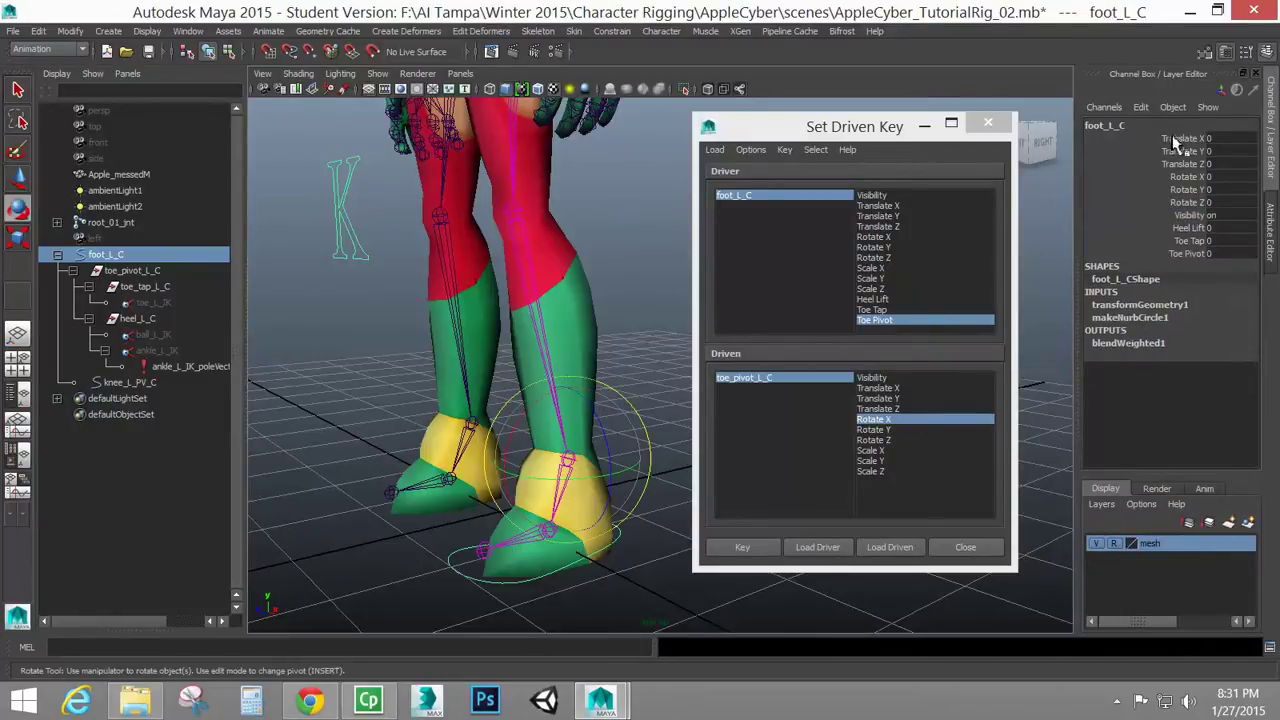
pyautogui.press('e')
pyautogui.press('r')
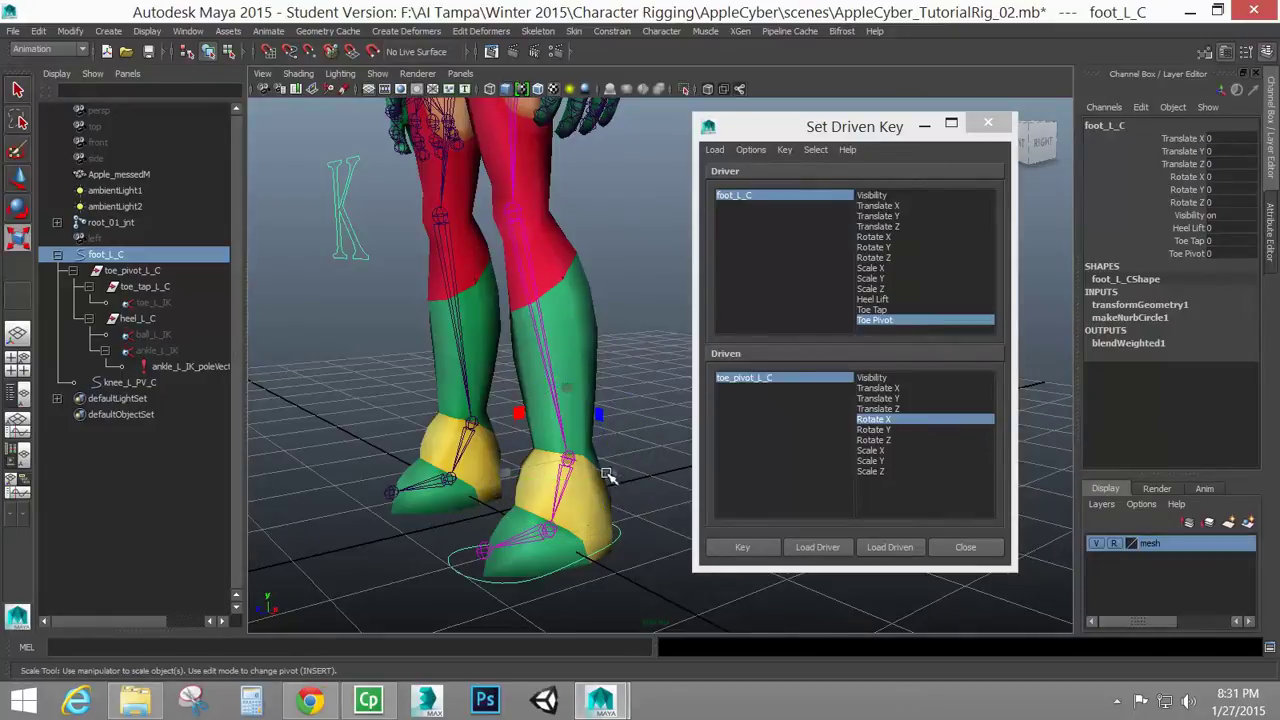
# Deselect and reselect foot_L_C to confirm its Scale channels stay hidden
pyautogui.click(613, 482)
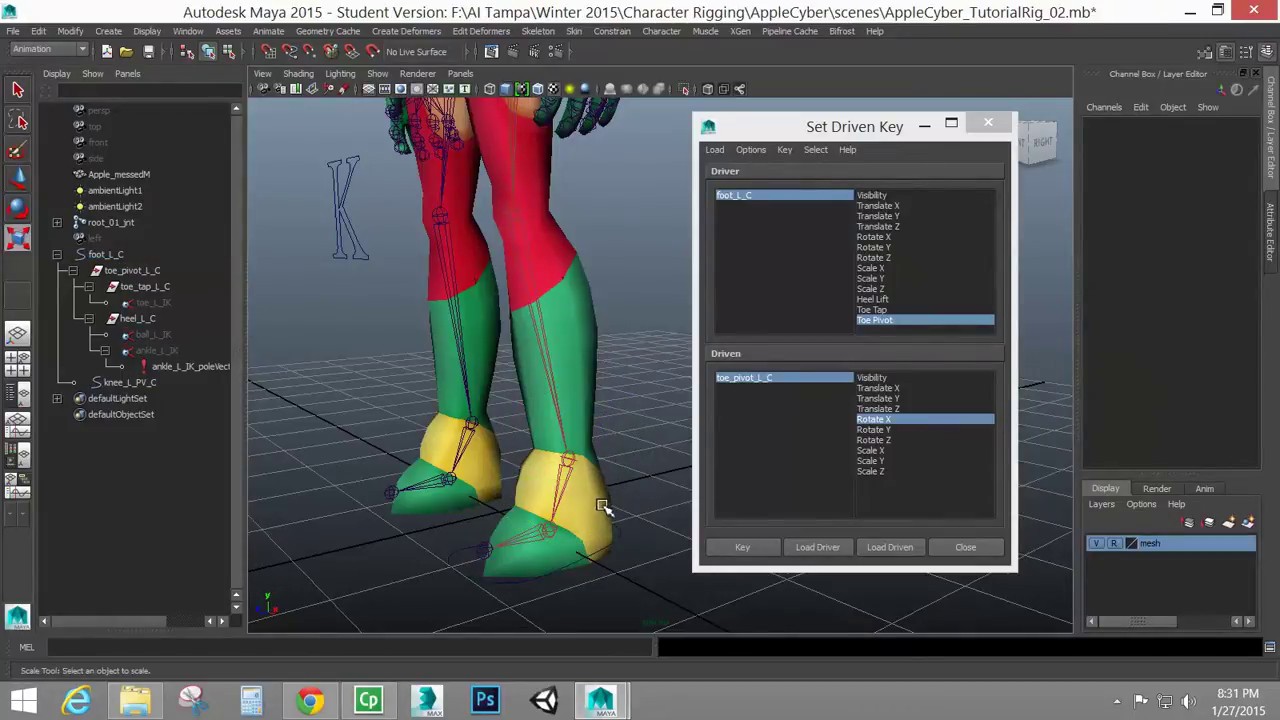
pyautogui.click(621, 539)
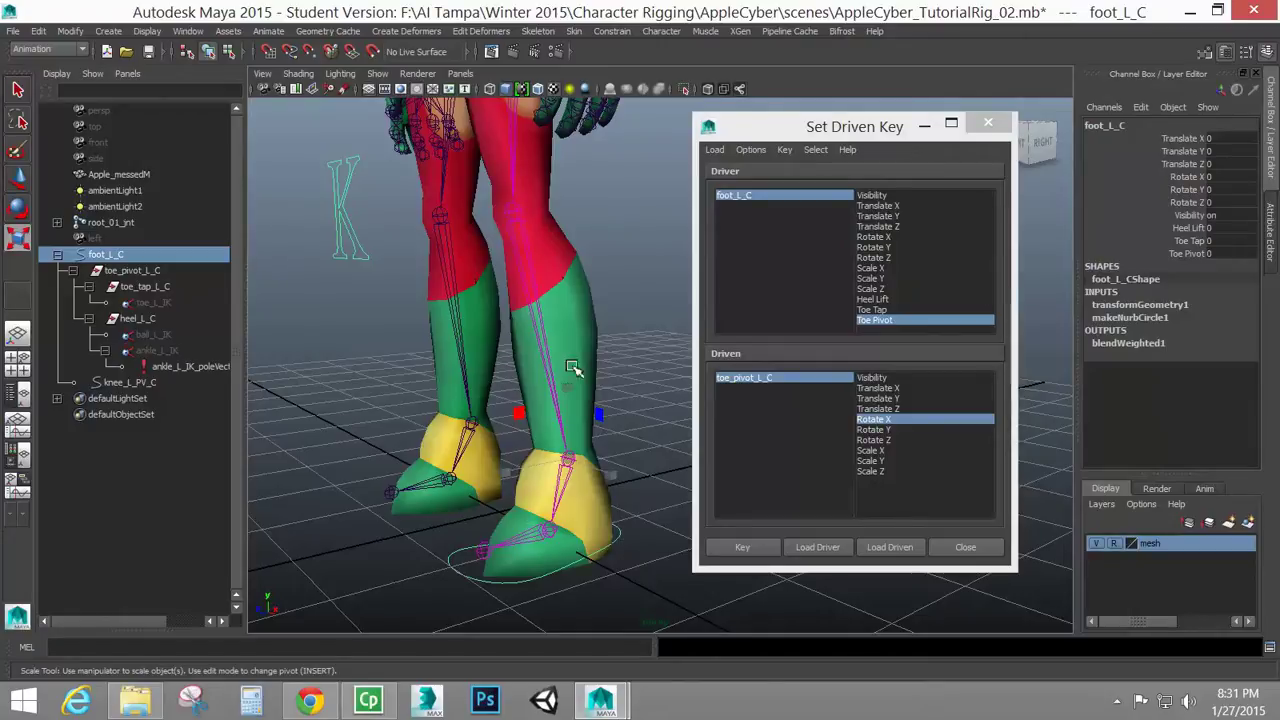
# Tumble and dolly the camera out to frame the character's legs and hips
pyautogui.keyDown('alt'); pyautogui.moveTo(614, 208); pyautogui.dragTo(620, 405); pyautogui.keyUp('alt')
pyautogui.press('r')
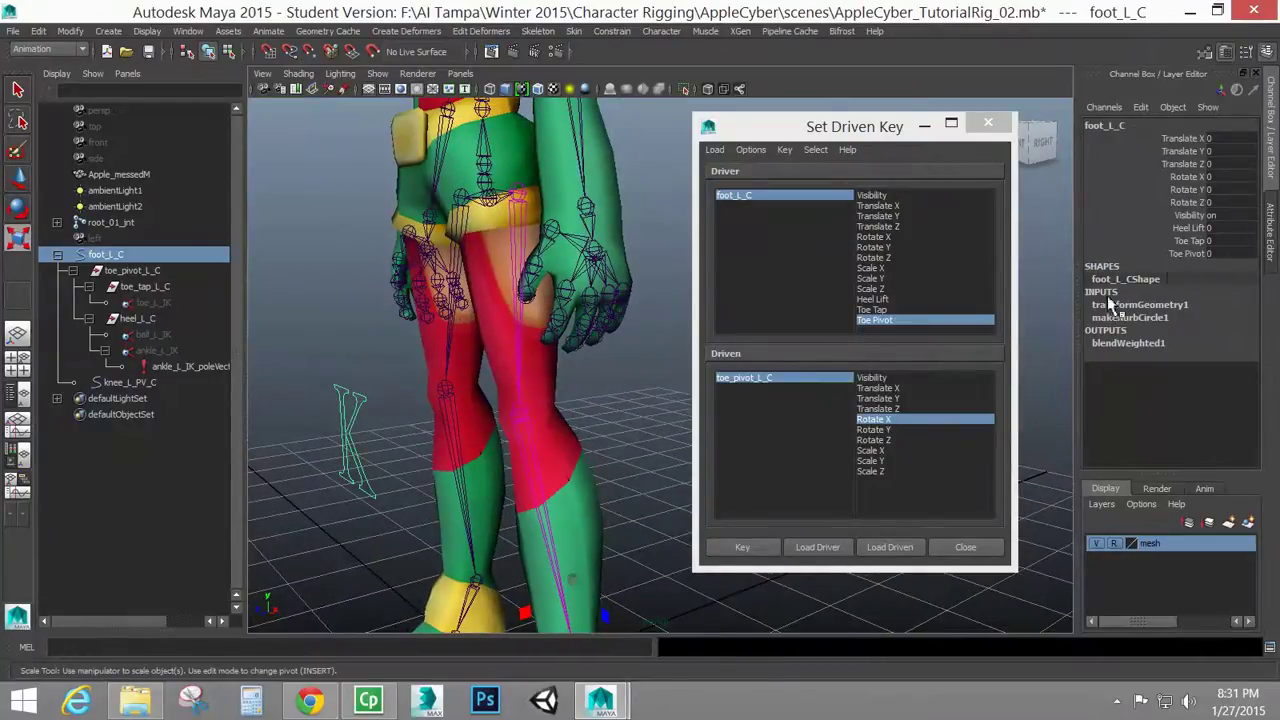
pyautogui.moveTo(565, 333)
pyautogui.keyDown('alt'); pyautogui.mouseDown()
pyautogui.moveTo(611, 292)
pyautogui.moveTo(614, 302)
pyautogui.mouseUp(); pyautogui.keyUp('alt')
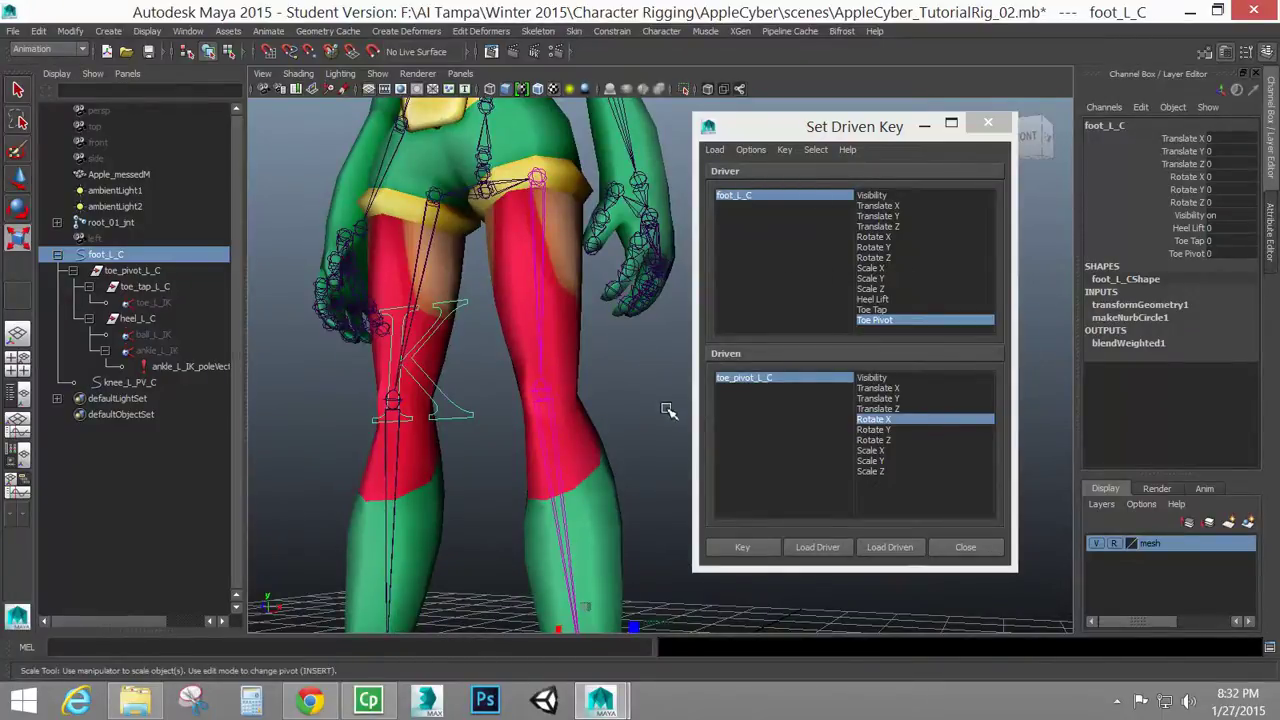
pyautogui.keyDown('alt'); pyautogui.moveTo(663, 409); pyautogui.dragTo(449, 413, button='right'); pyautogui.keyUp('alt')
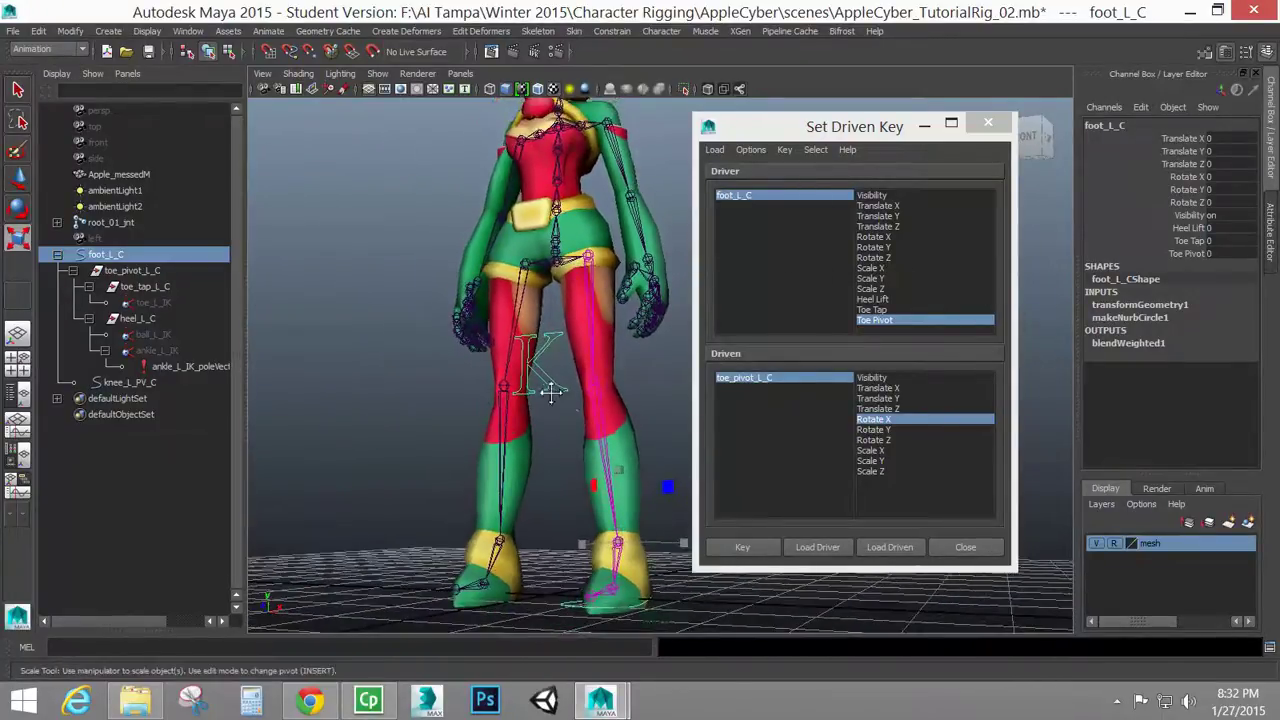
pyautogui.keyDown('alt'); pyautogui.moveTo(557, 398); pyautogui.dragTo(582, 356); pyautogui.keyUp('alt')
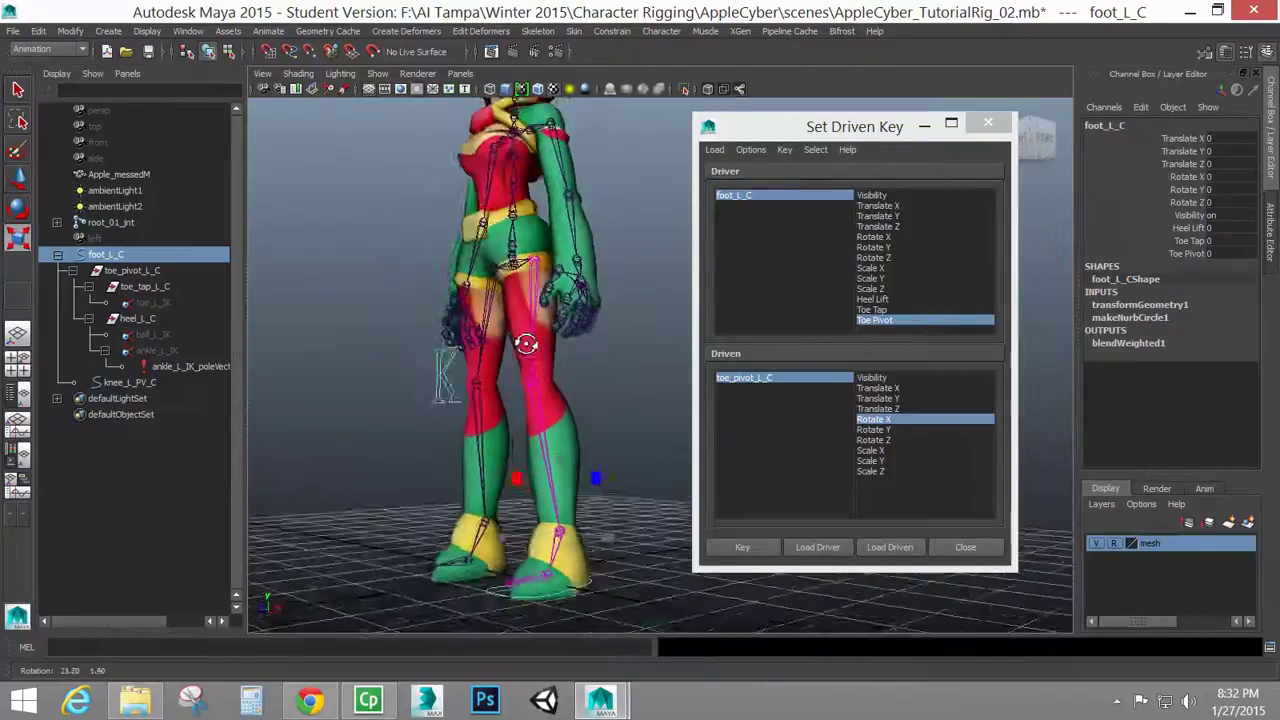
pyautogui.keyDown('alt'); pyautogui.moveTo(582, 356); pyautogui.dragTo(568, 352); pyautogui.keyUp('alt')
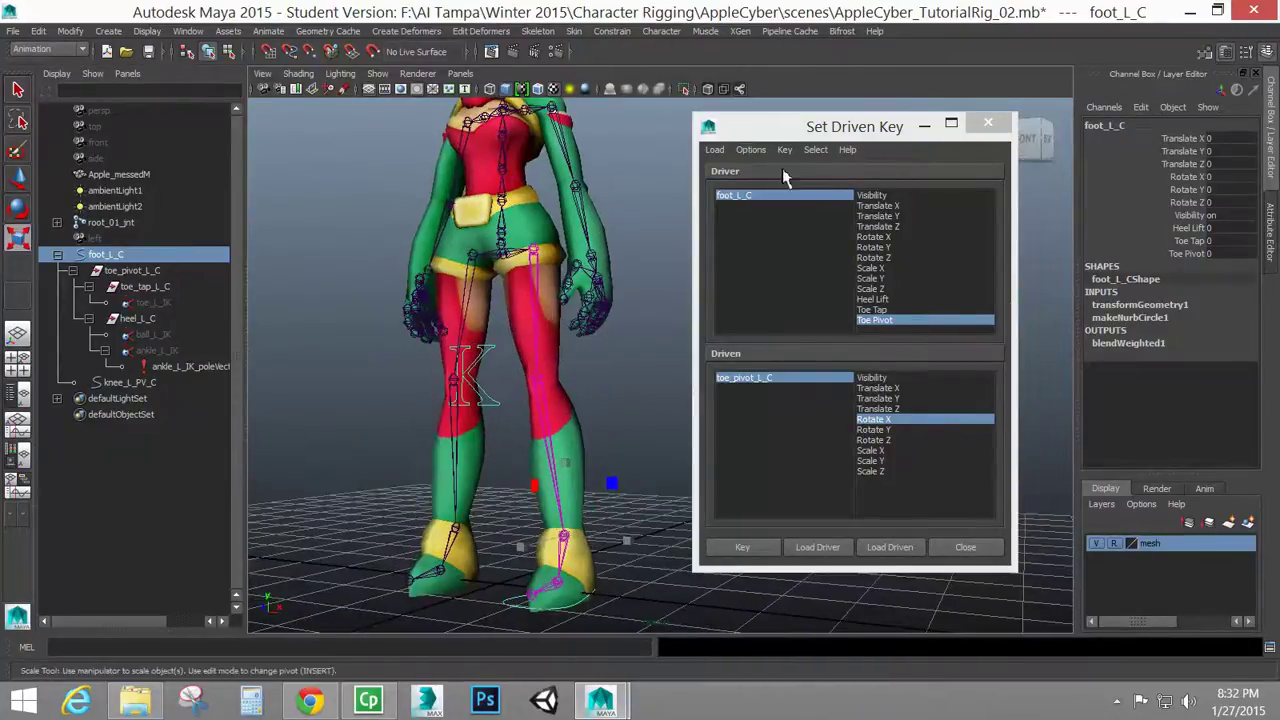